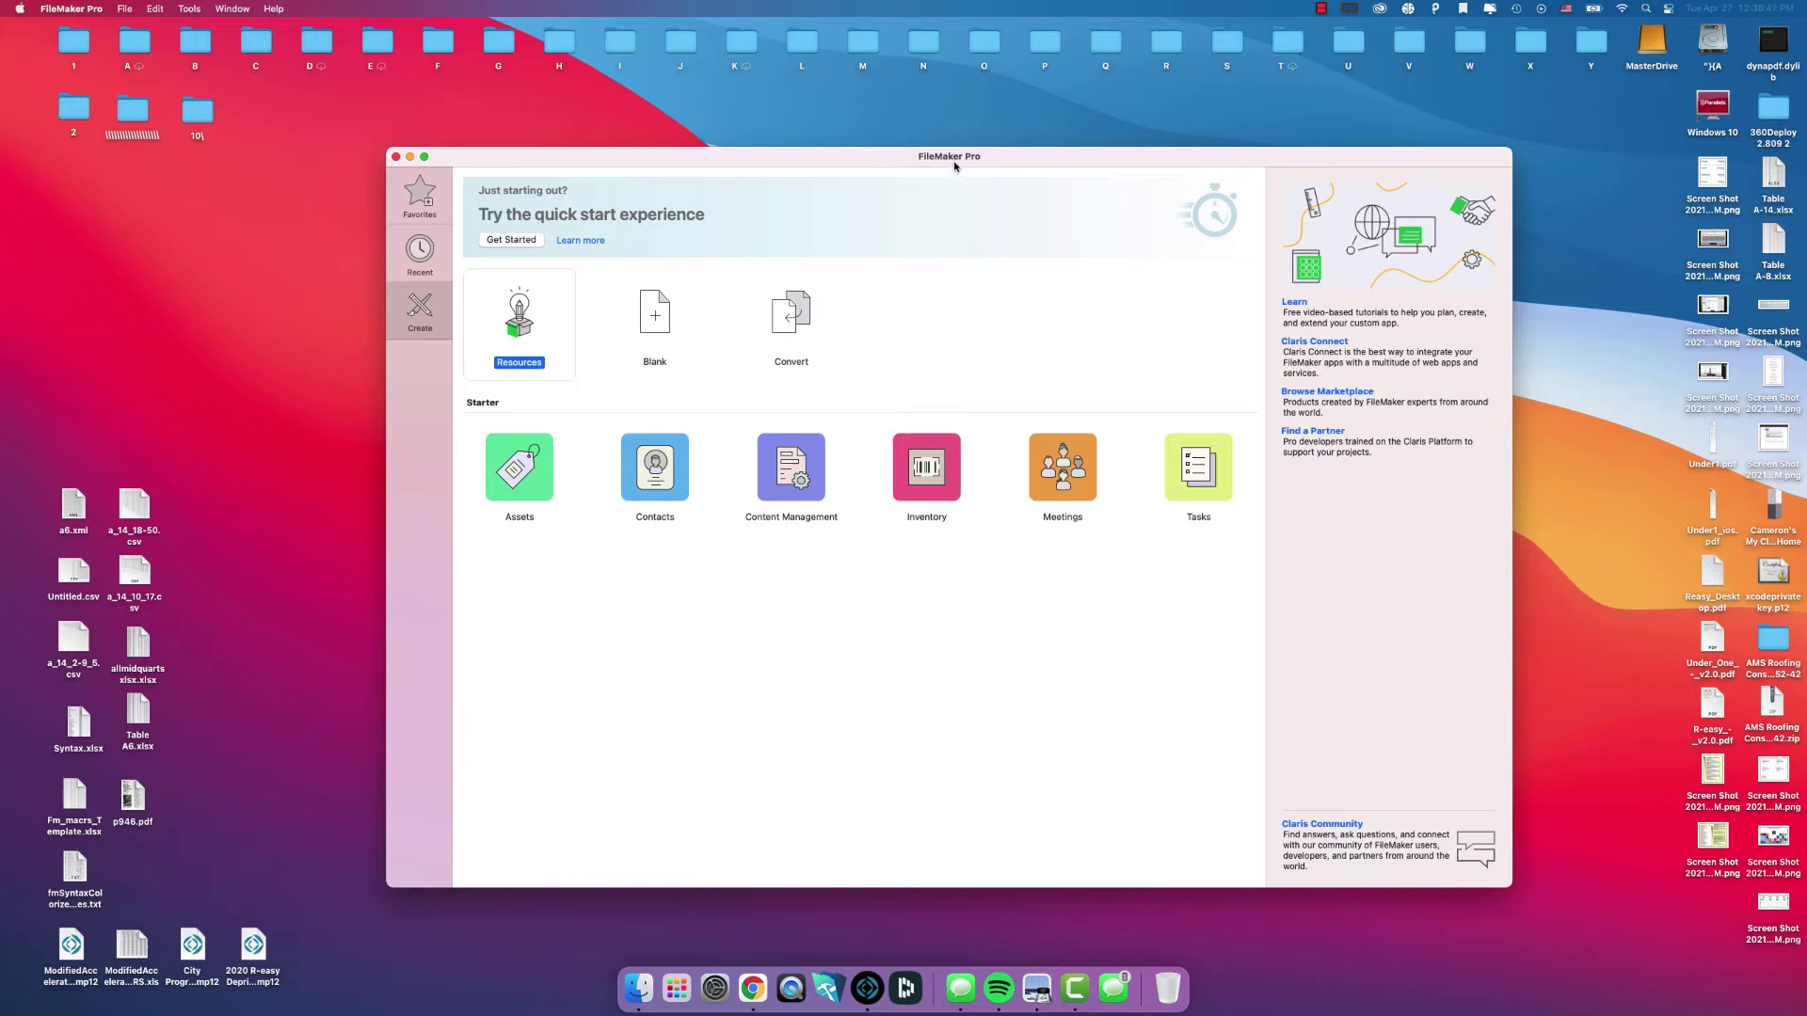
# - Pick the Blank app template in the launcher's Create section
pyautogui.moveTo(955, 164)
pyautogui.mouseDown()
pyautogui.moveTo(970, 171)
pyautogui.moveTo(929, 168)
pyautogui.mouseUp()
pyautogui.click(393, 200)
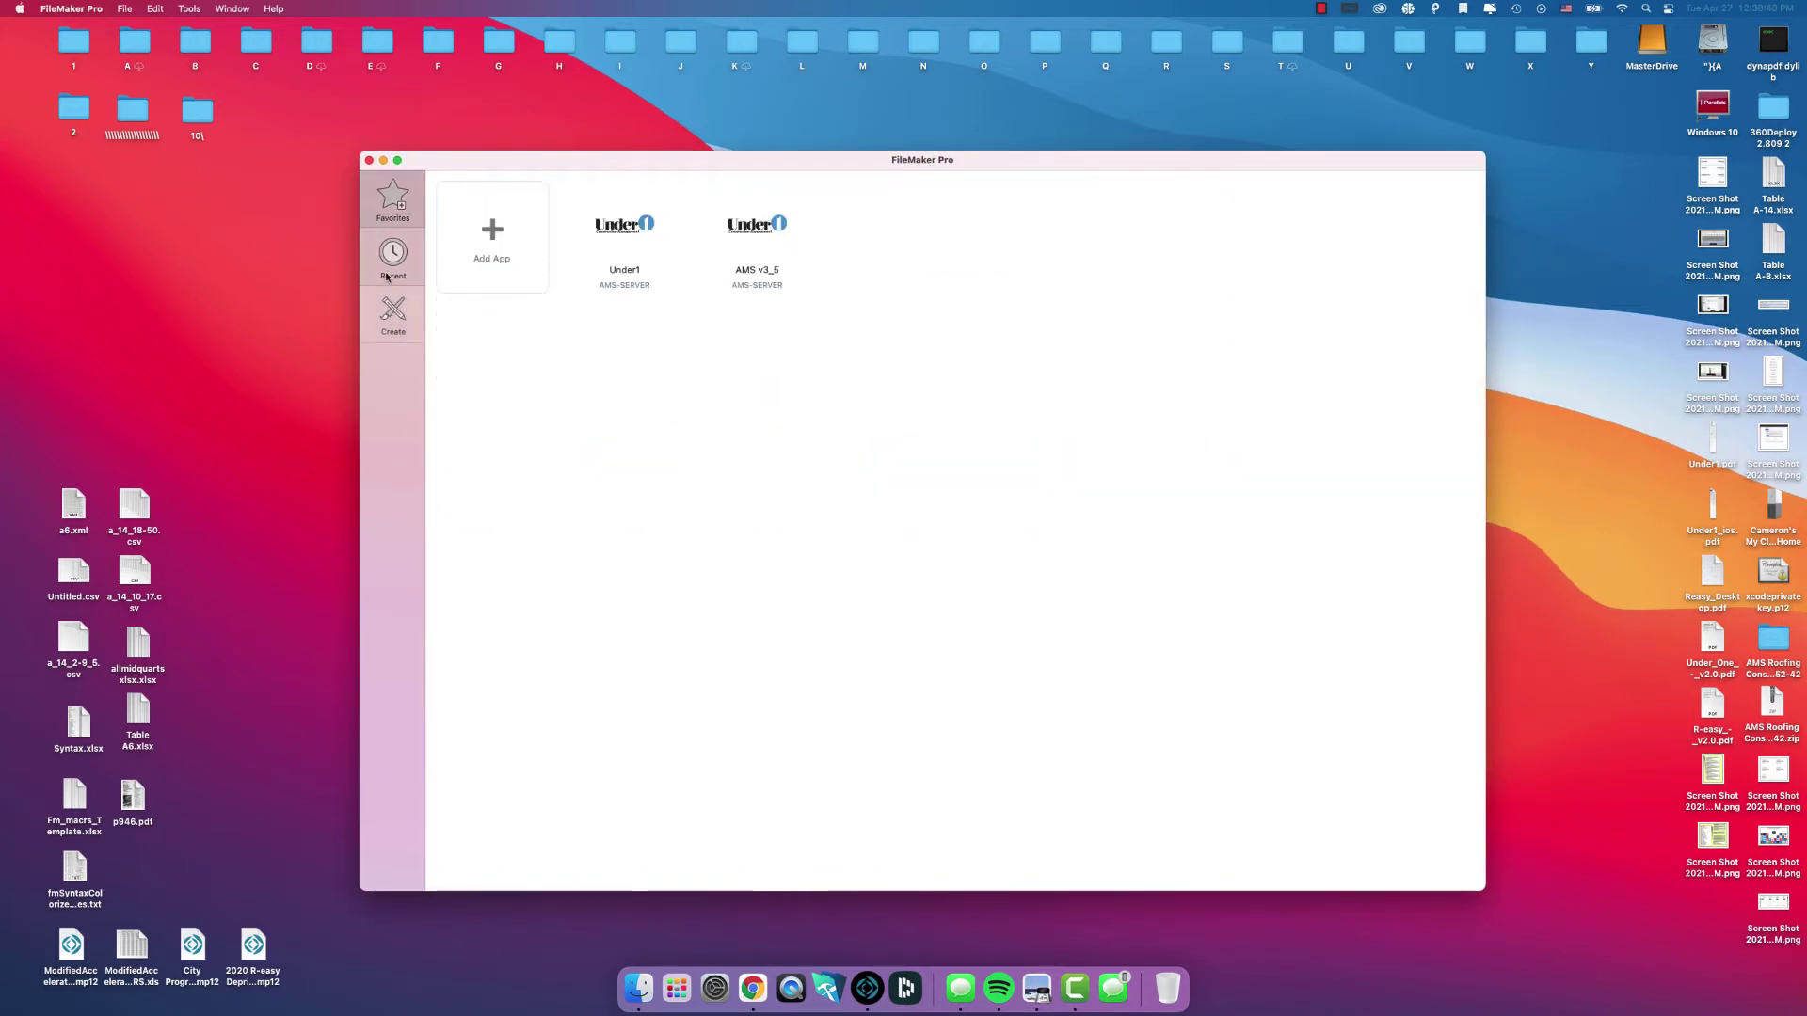
pyautogui.click(393, 256)
pyautogui.click(399, 337)
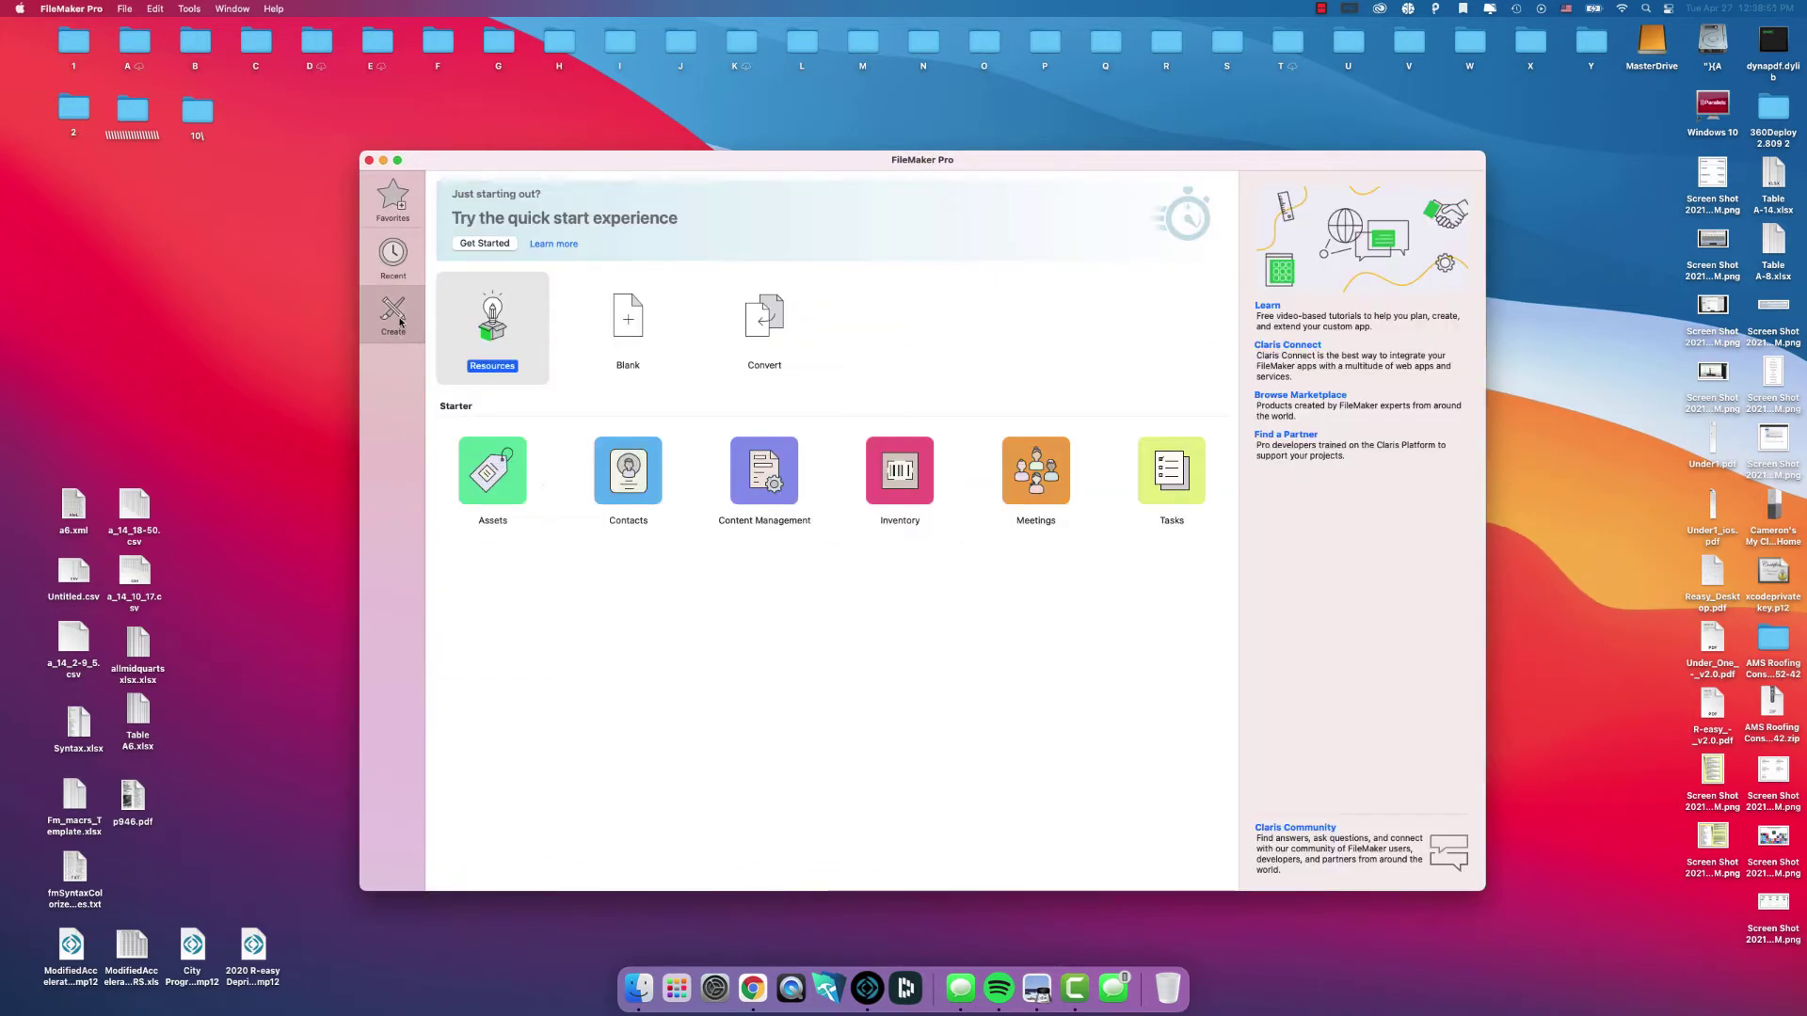
pyautogui.click(636, 331)
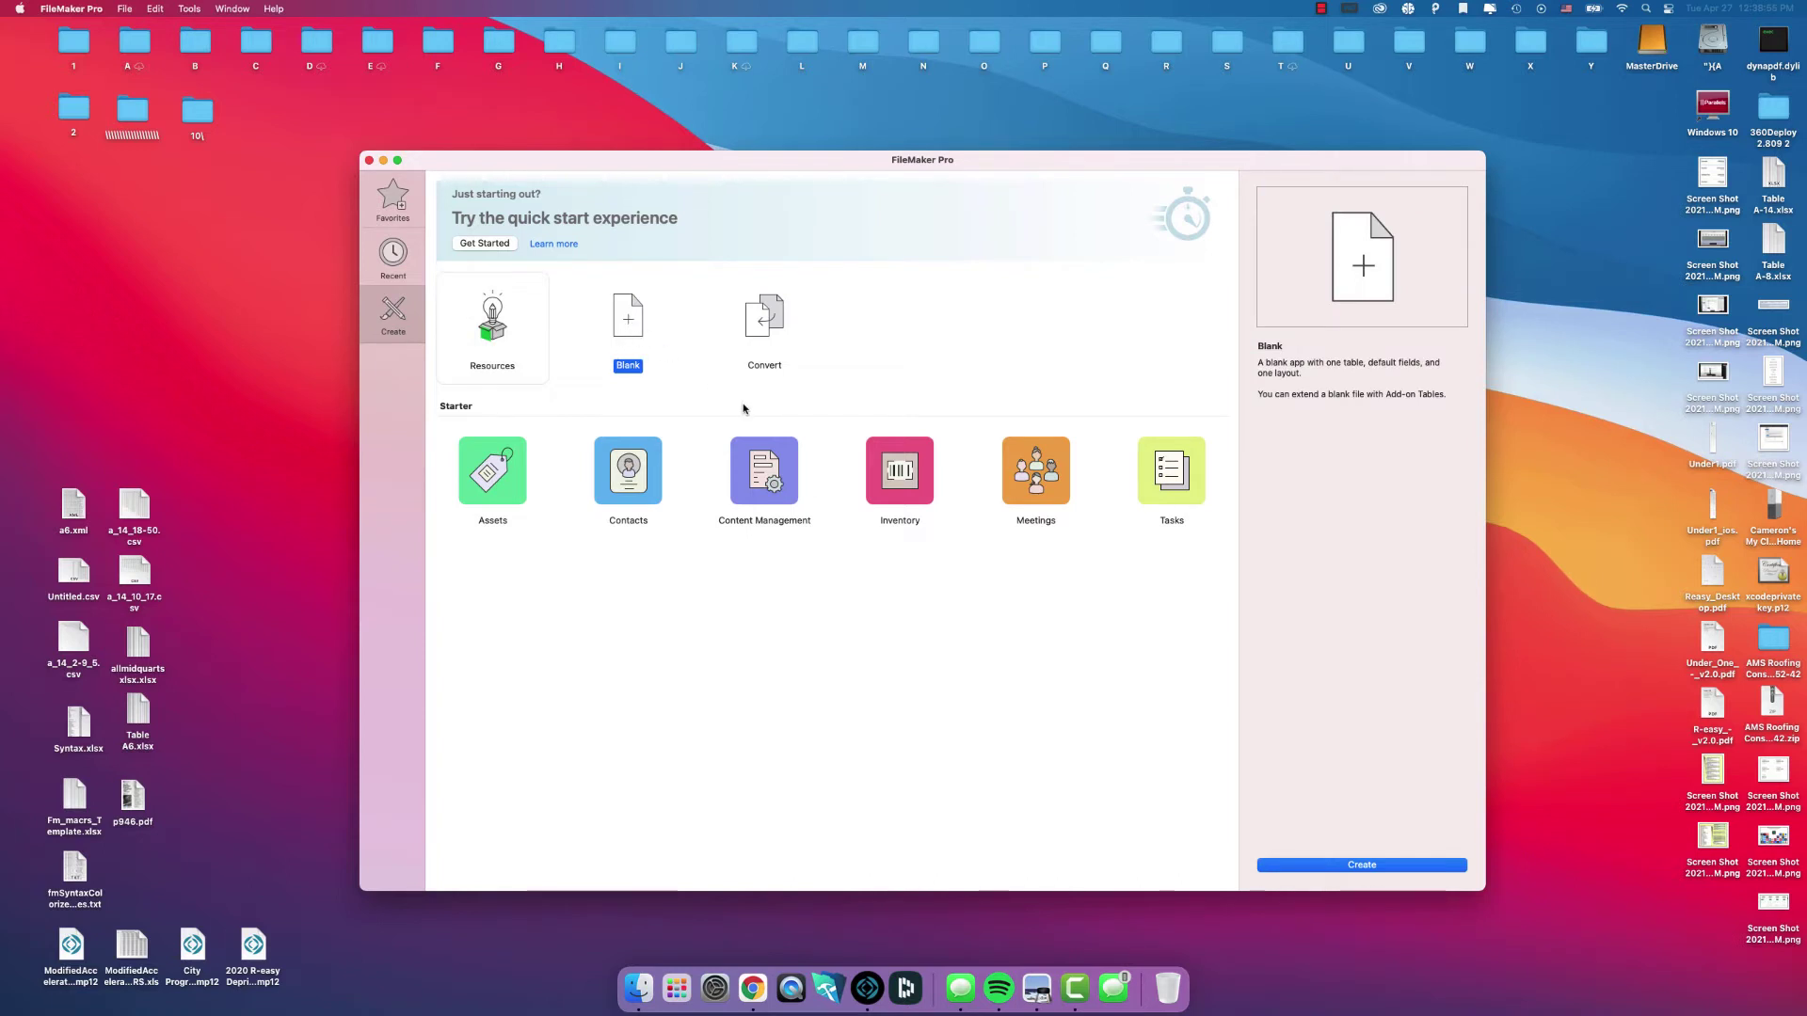
# - Create the blank app and save it as NewTableandFields
pyautogui.click(1345, 864)
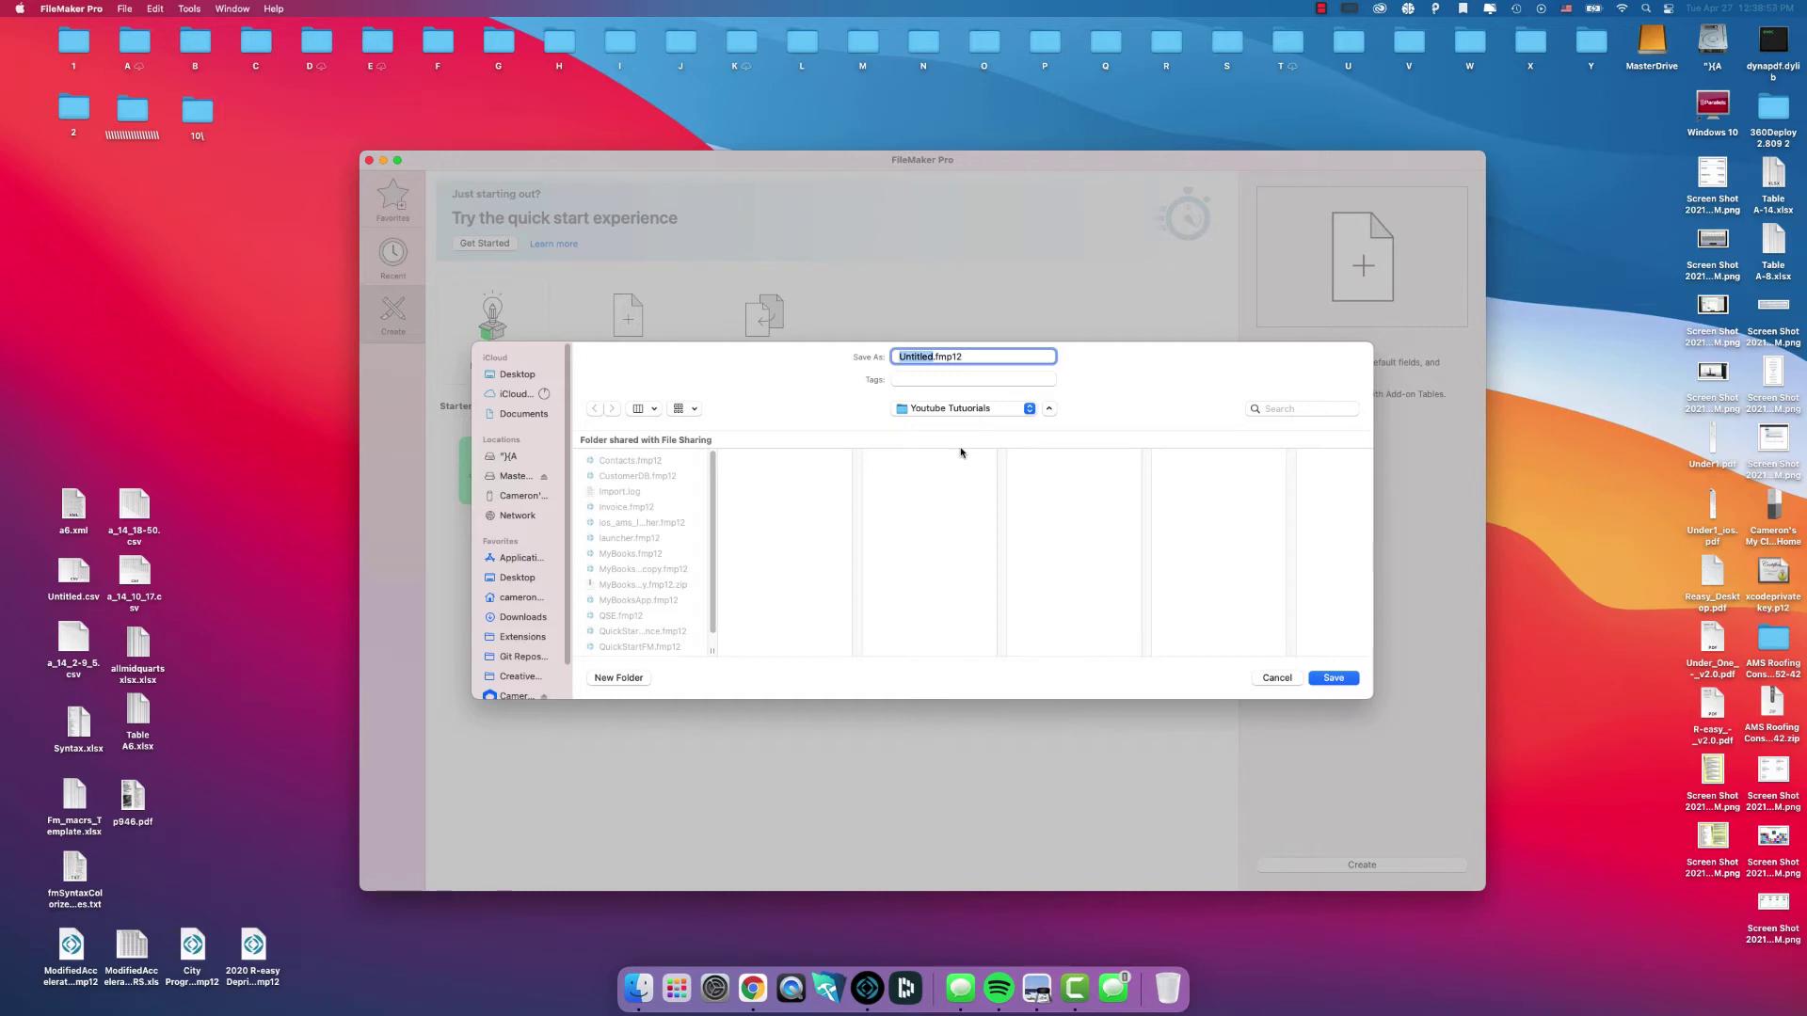
pyautogui.write('Few')
pyautogui.press('BackSpace')
pyautogui.press('BackSpace')
pyautogui.press('BackSpace')
pyautogui.write('NewTable&Fi')
pyautogui.press('BackSpace')
pyautogui.press('BackSpace')
pyautogui.press('BackSpace')
pyautogui.write('andFields')
pyautogui.press('Return')
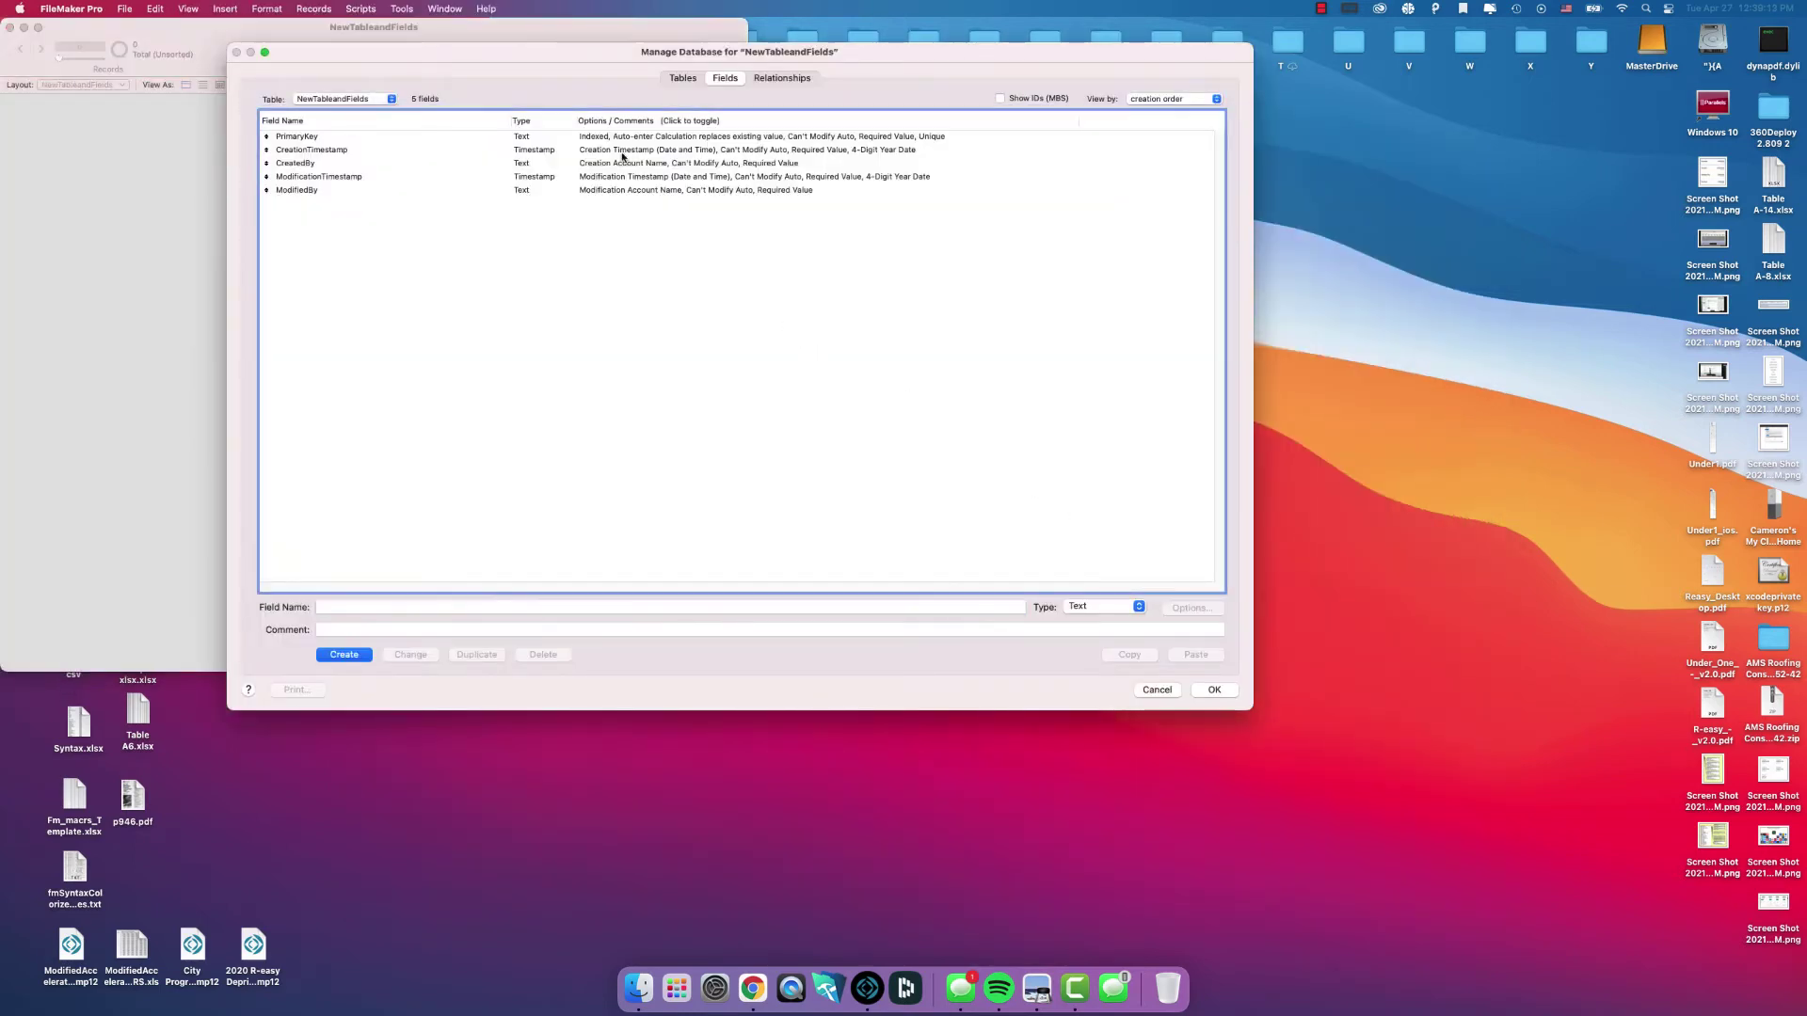
# - Browse the Tables, Fields and Relationships tabs of Manage Database
pyautogui.moveTo(829, 30); pyautogui.dragTo(994, 155)
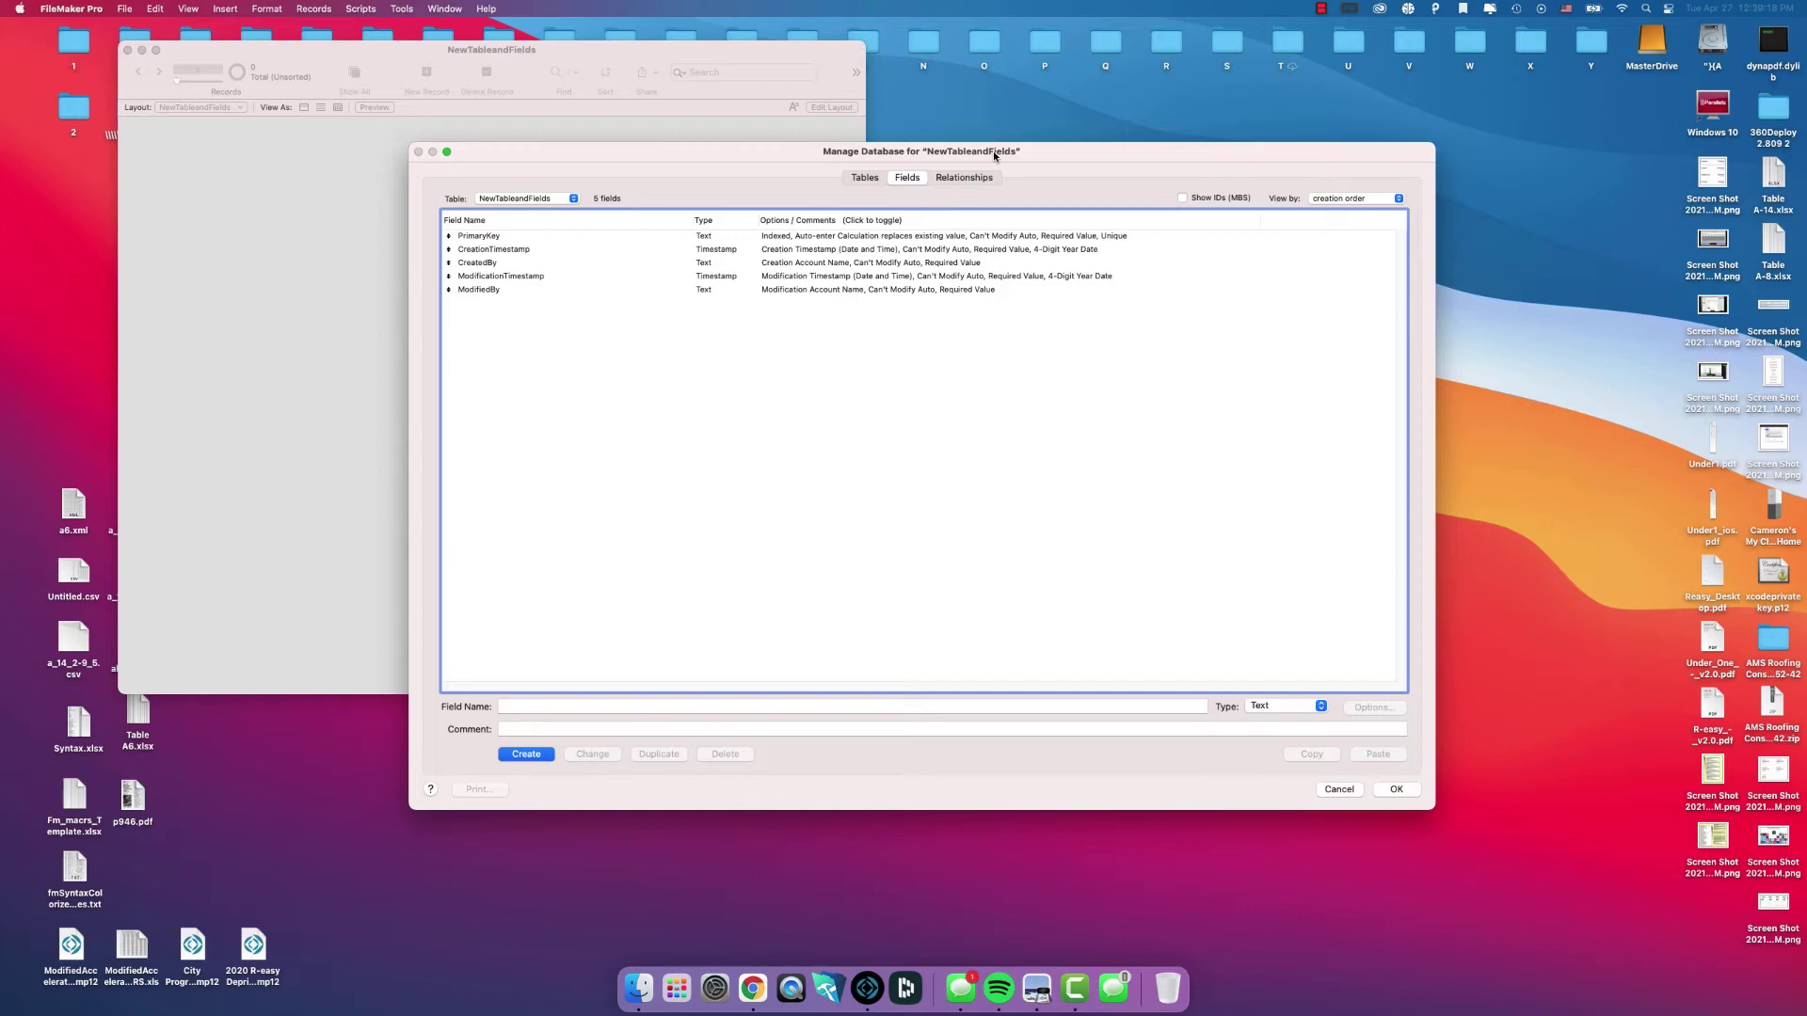
pyautogui.moveTo(972, 164); pyautogui.dragTo(965, 123)
pyautogui.click(857, 135)
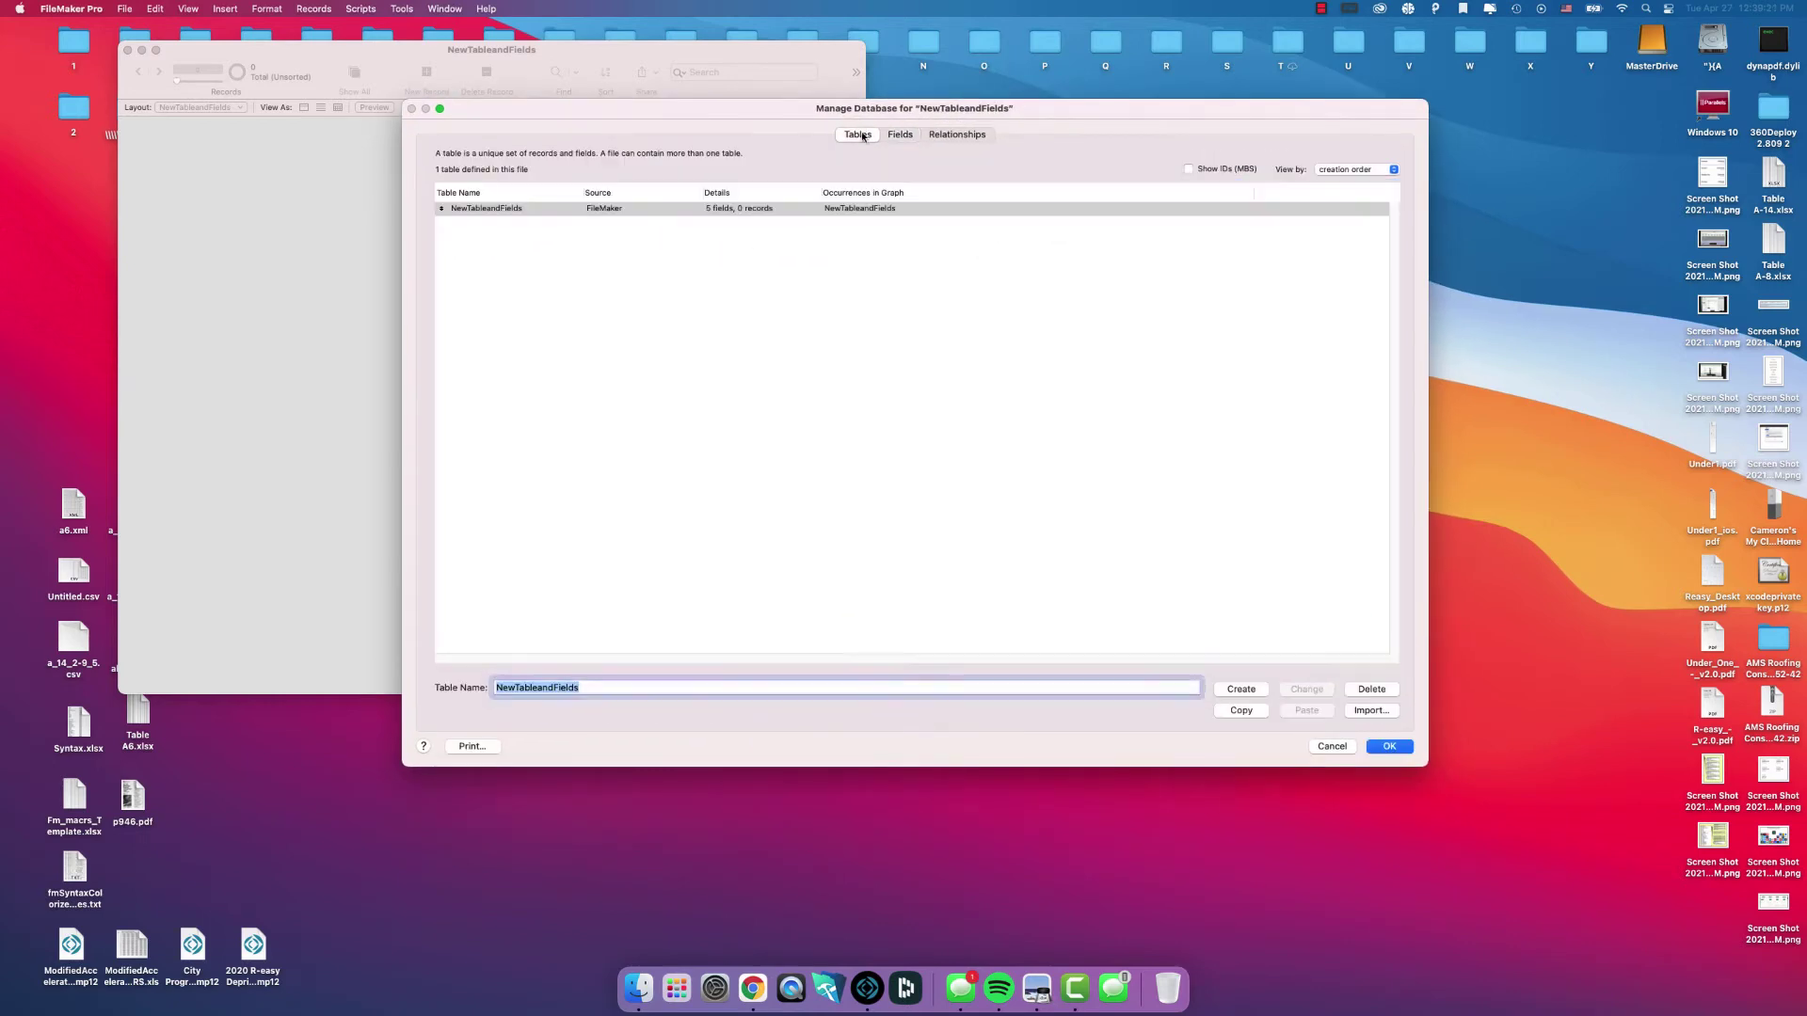
pyautogui.click(899, 134)
pyautogui.click(957, 134)
pyautogui.click(899, 134)
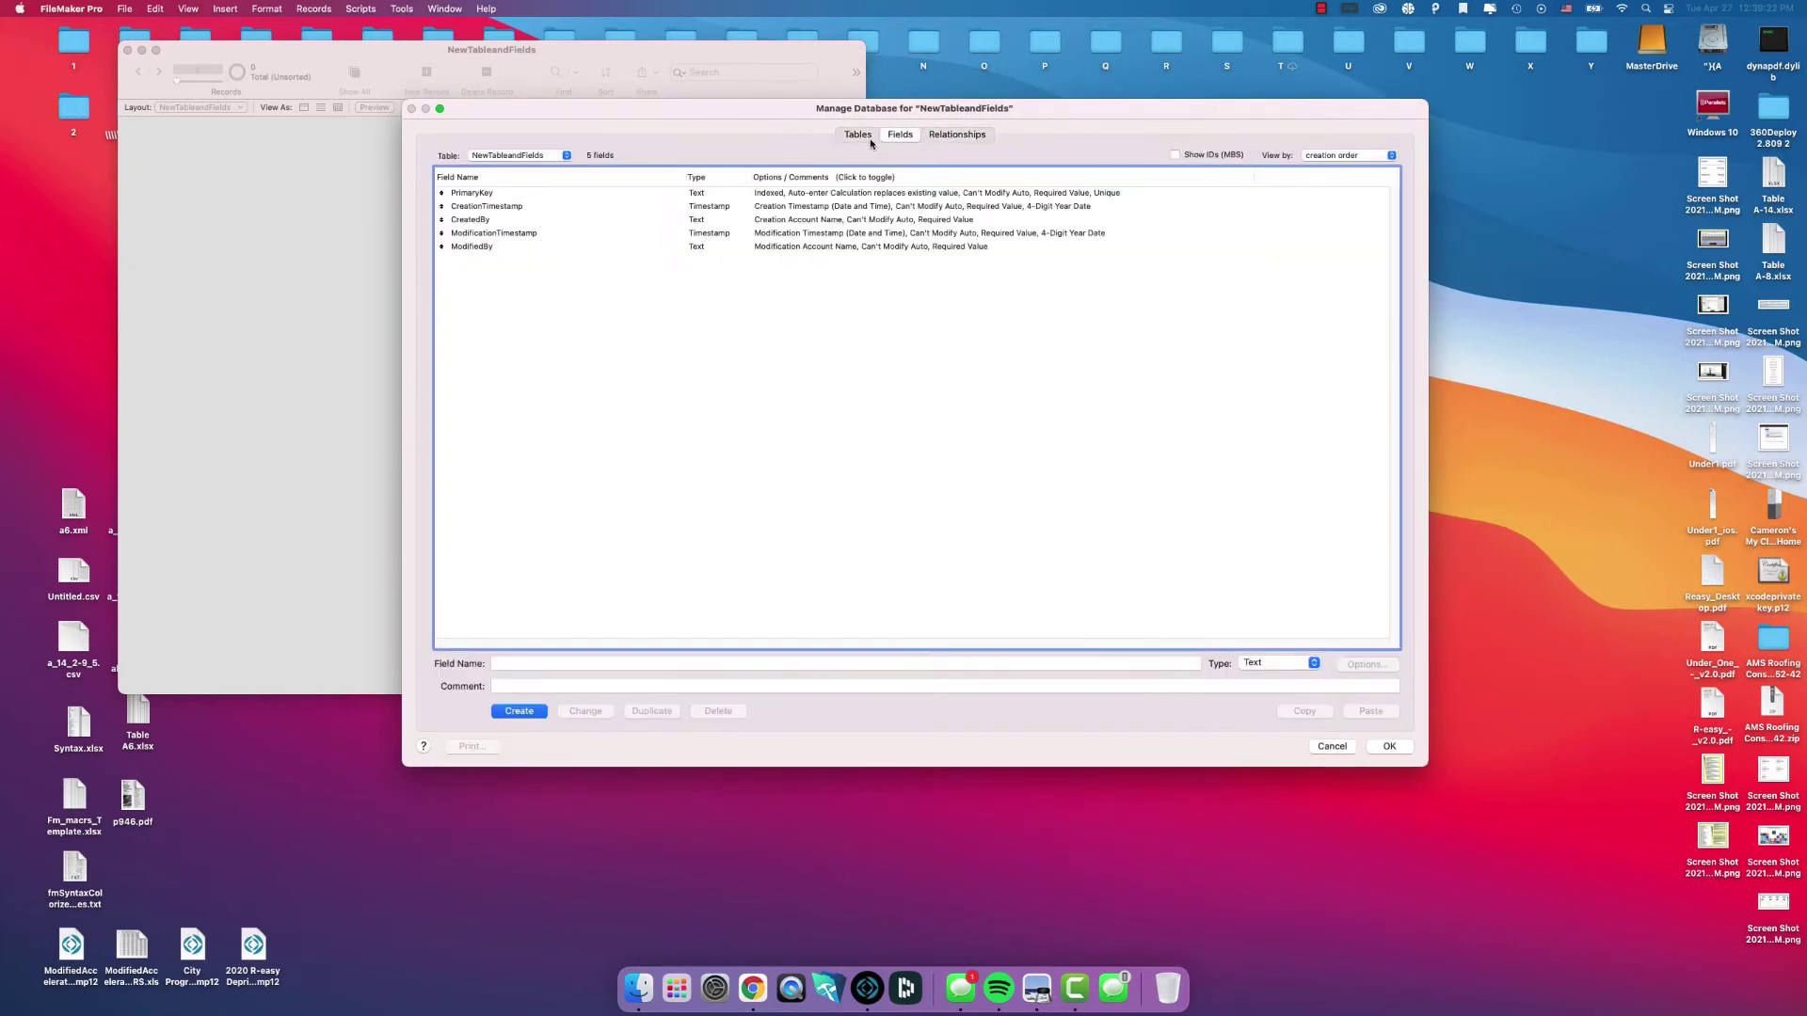
pyautogui.click(872, 140)
# - Close Manage Database and centre the NewTableandFields layout window
pyautogui.click(860, 383)
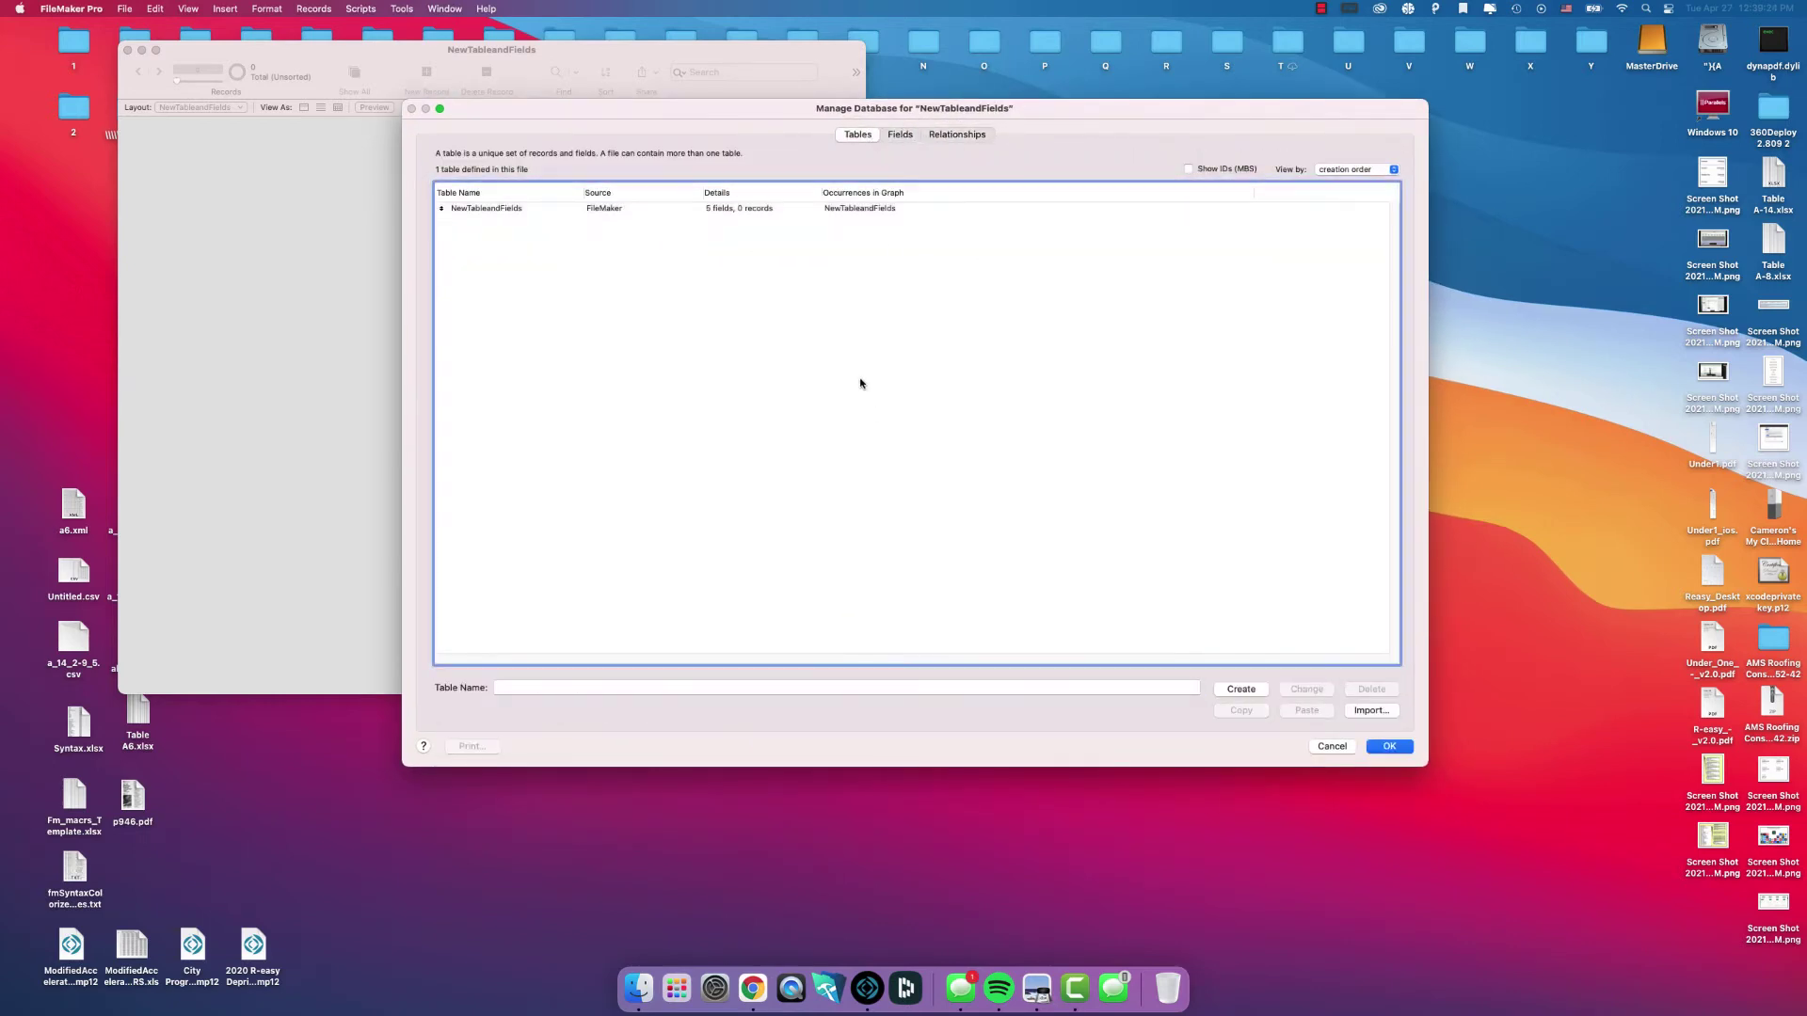
pyautogui.click(1387, 746)
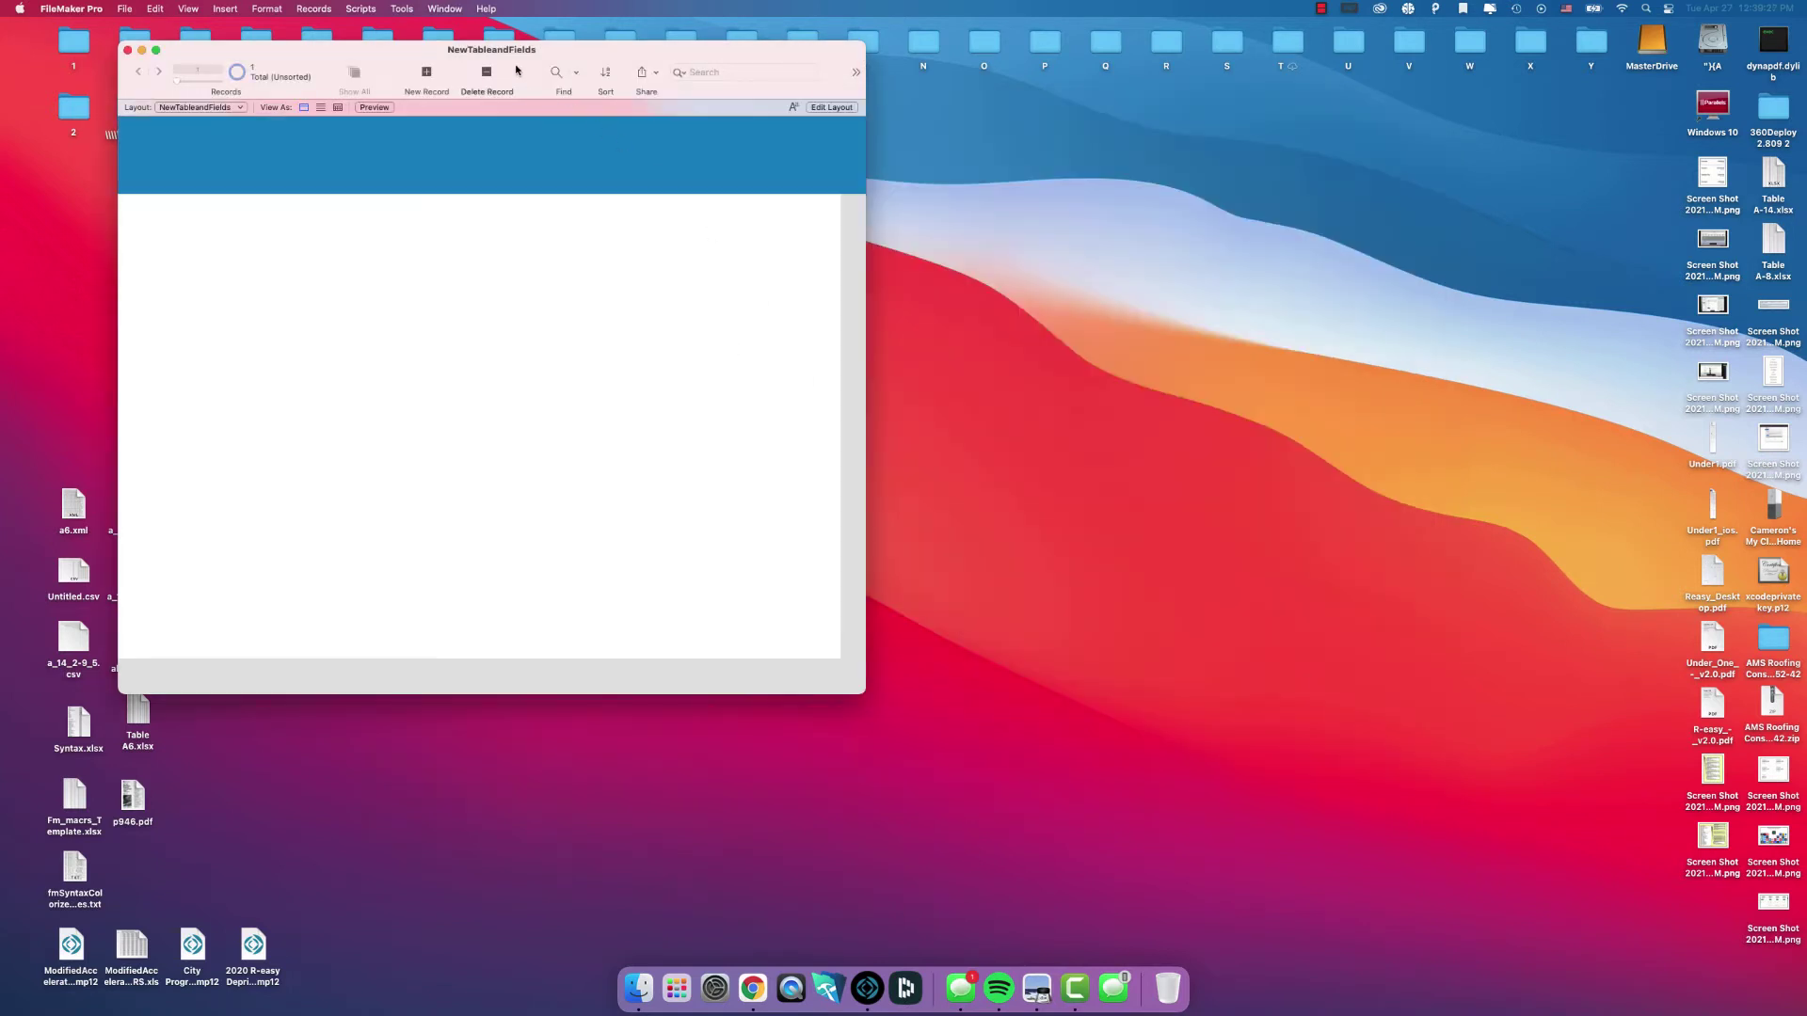
pyautogui.moveTo(526, 54); pyautogui.dragTo(828, 174)
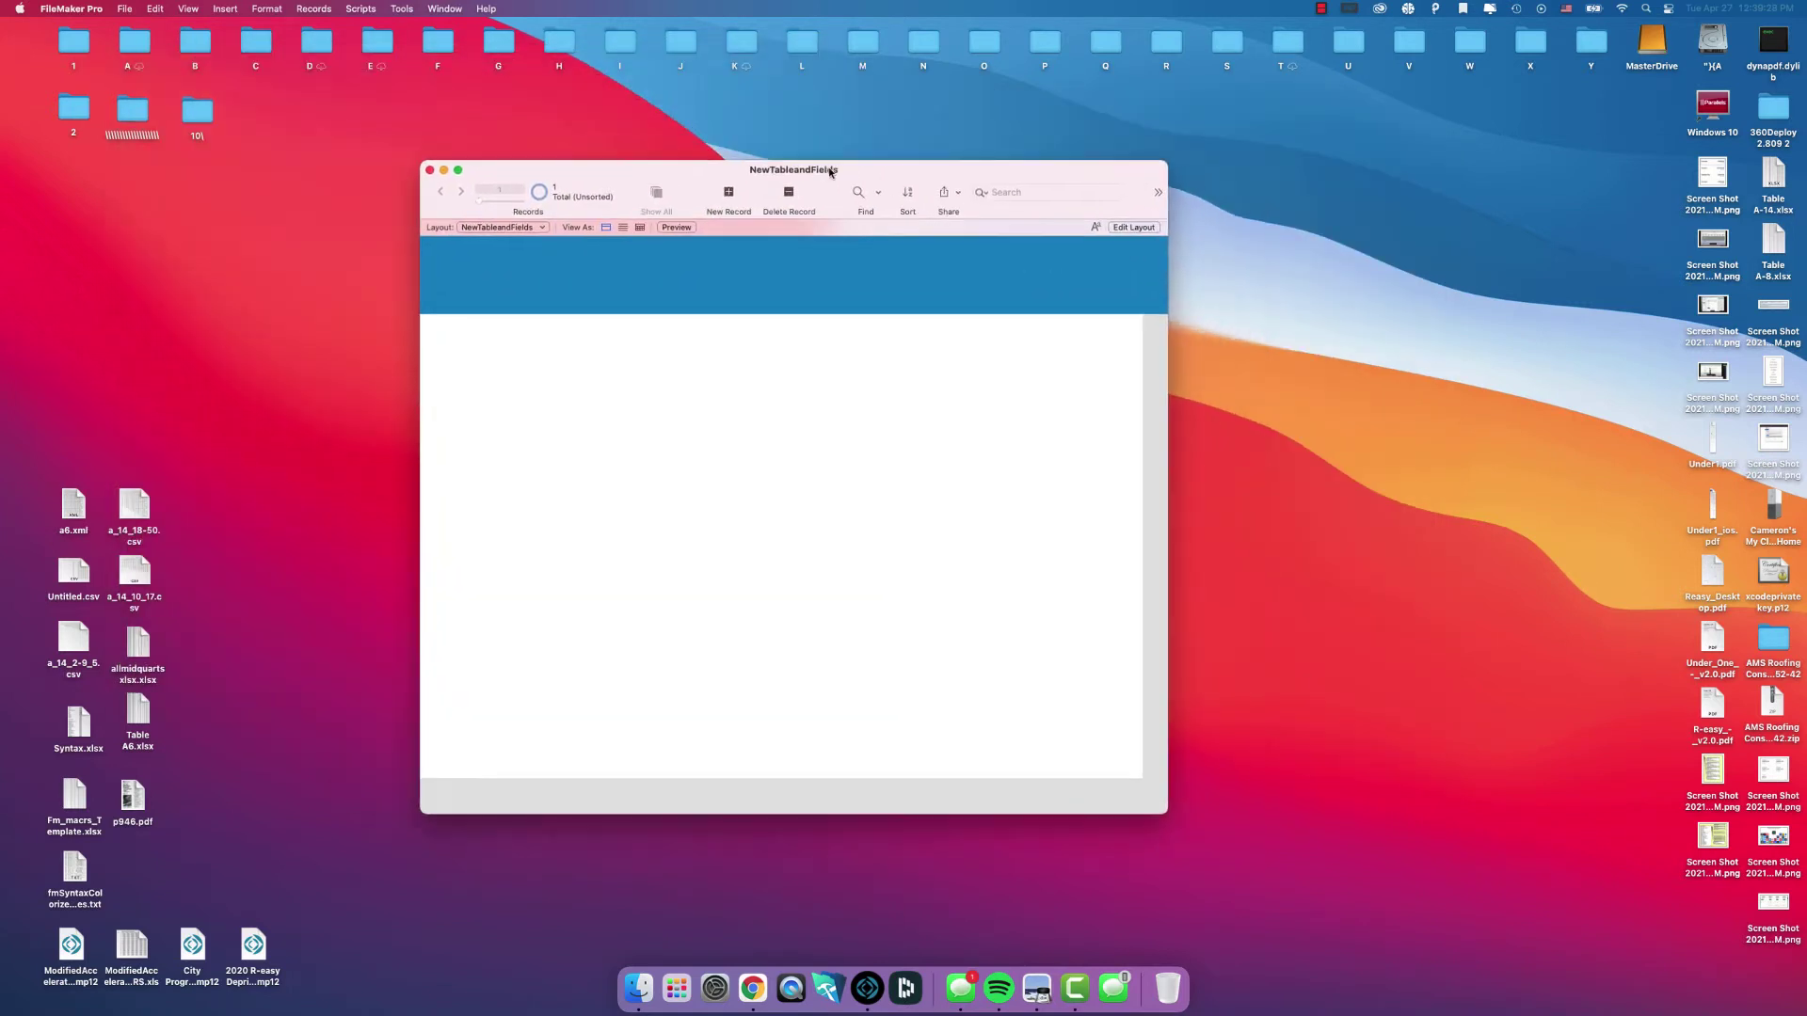
# - Reopen Manage Database via File > Manage > Database… and select the NewTableandFields table
pyautogui.click(123, 10)
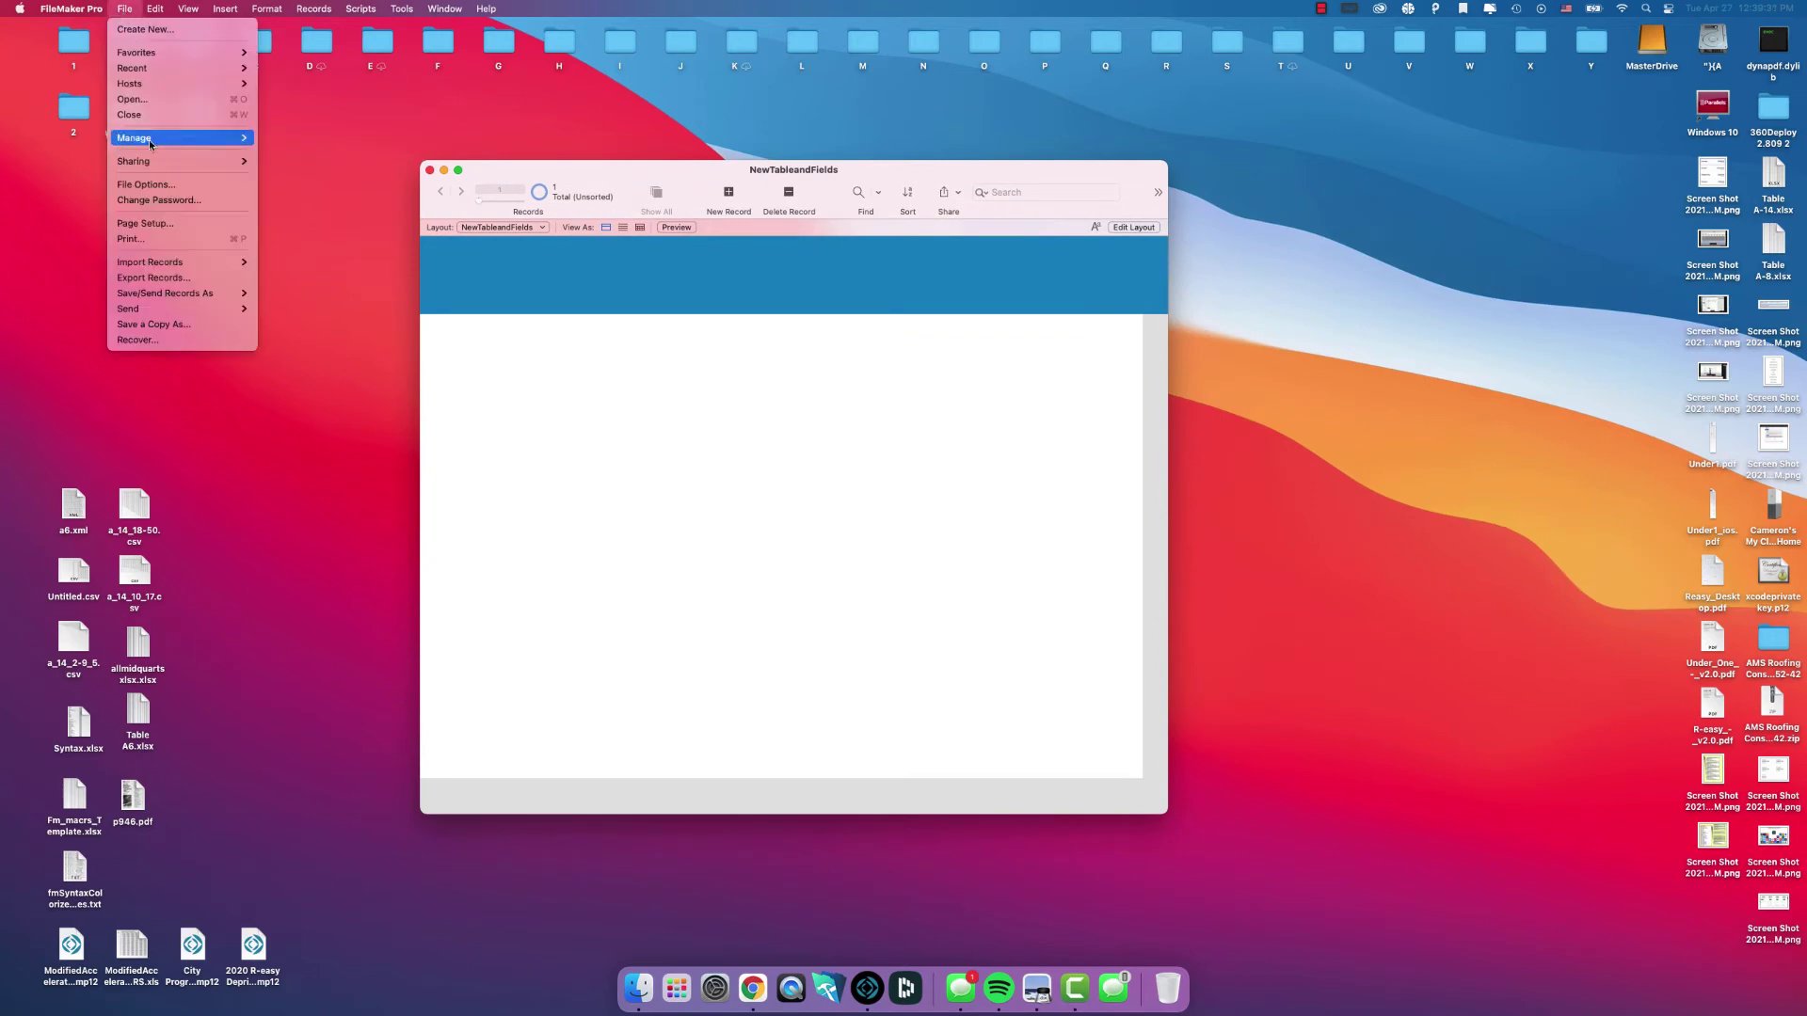
pyautogui.moveTo(148, 140)
pyautogui.click(279, 139)
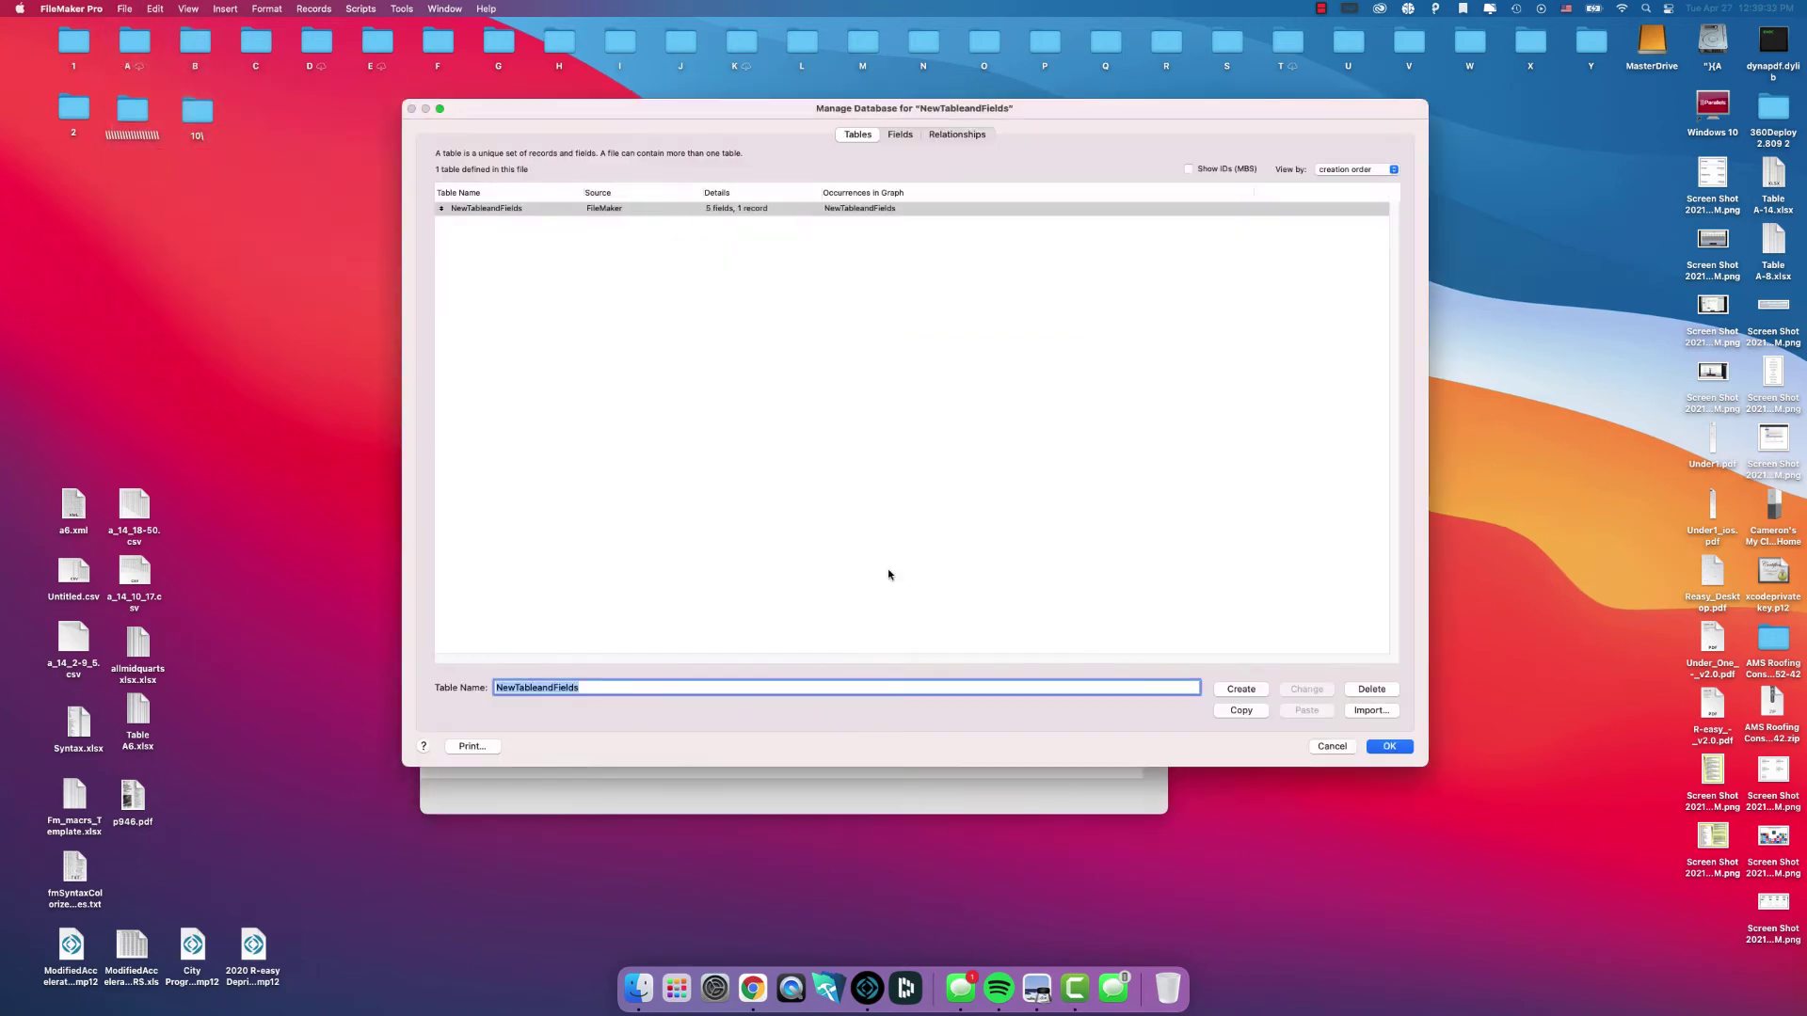
pyautogui.click(1331, 746)
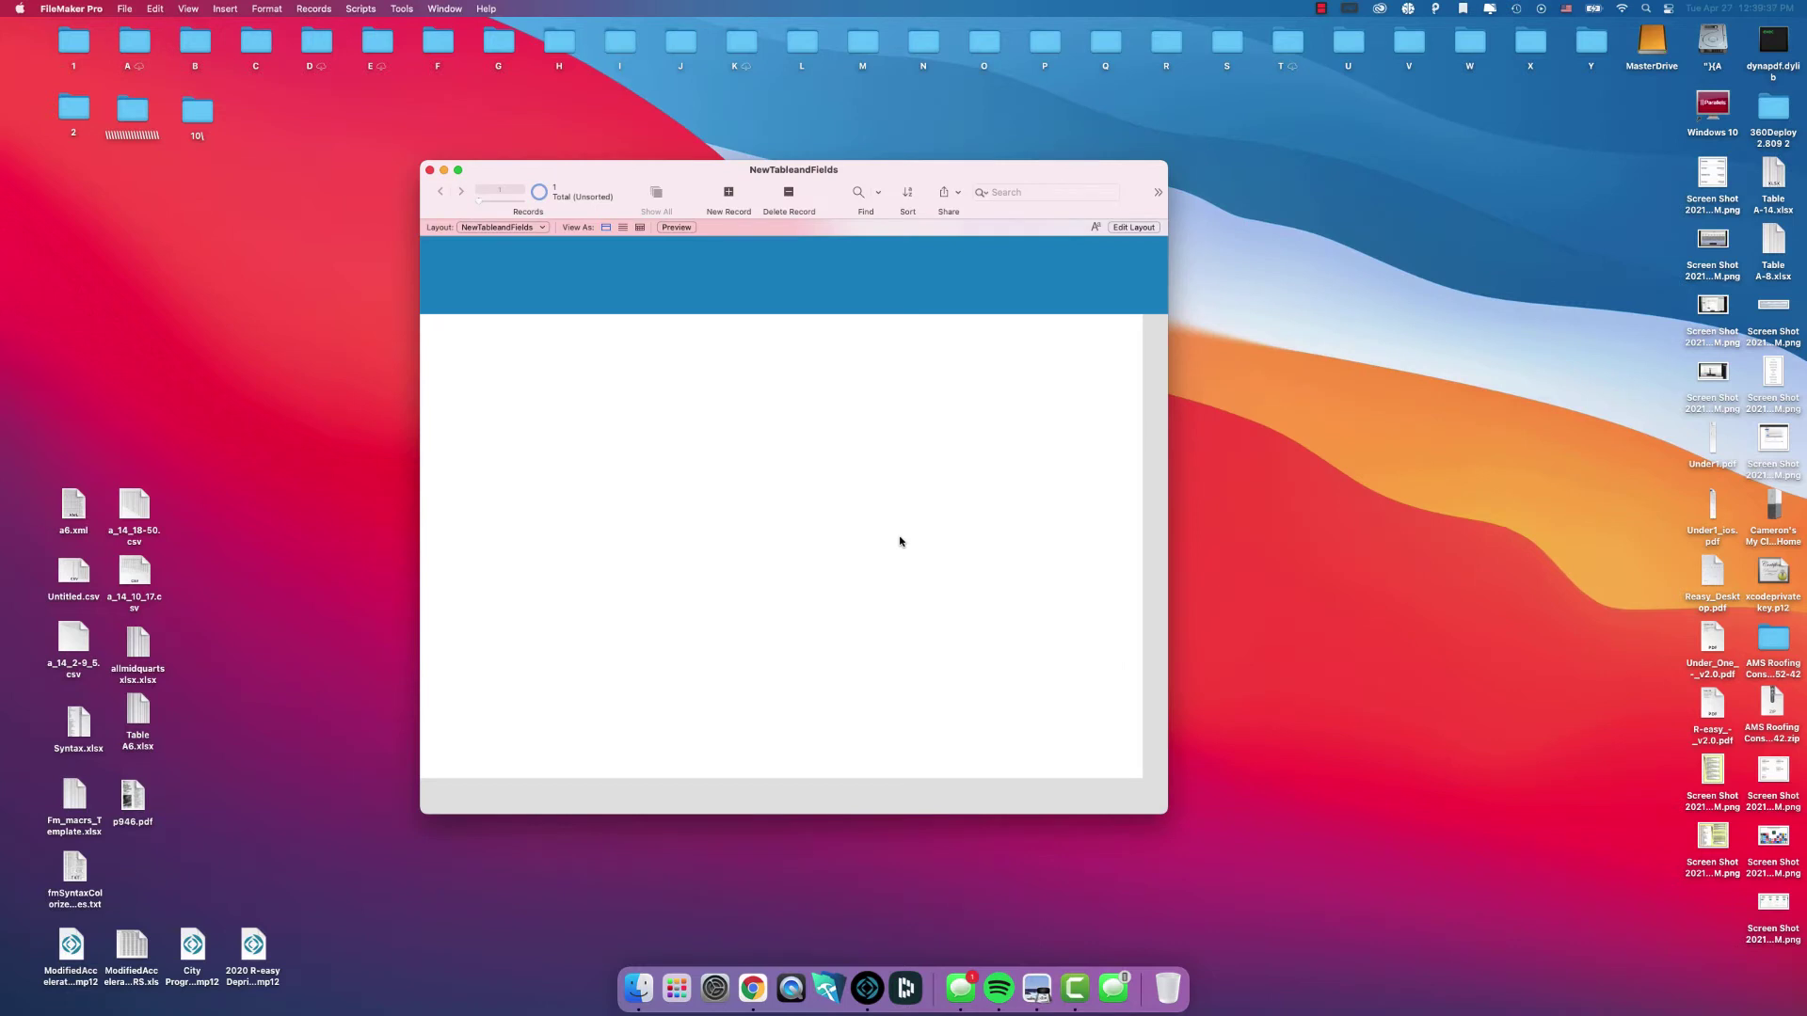
pyautogui.press('super+shift+d')
pyautogui.click(887, 392)
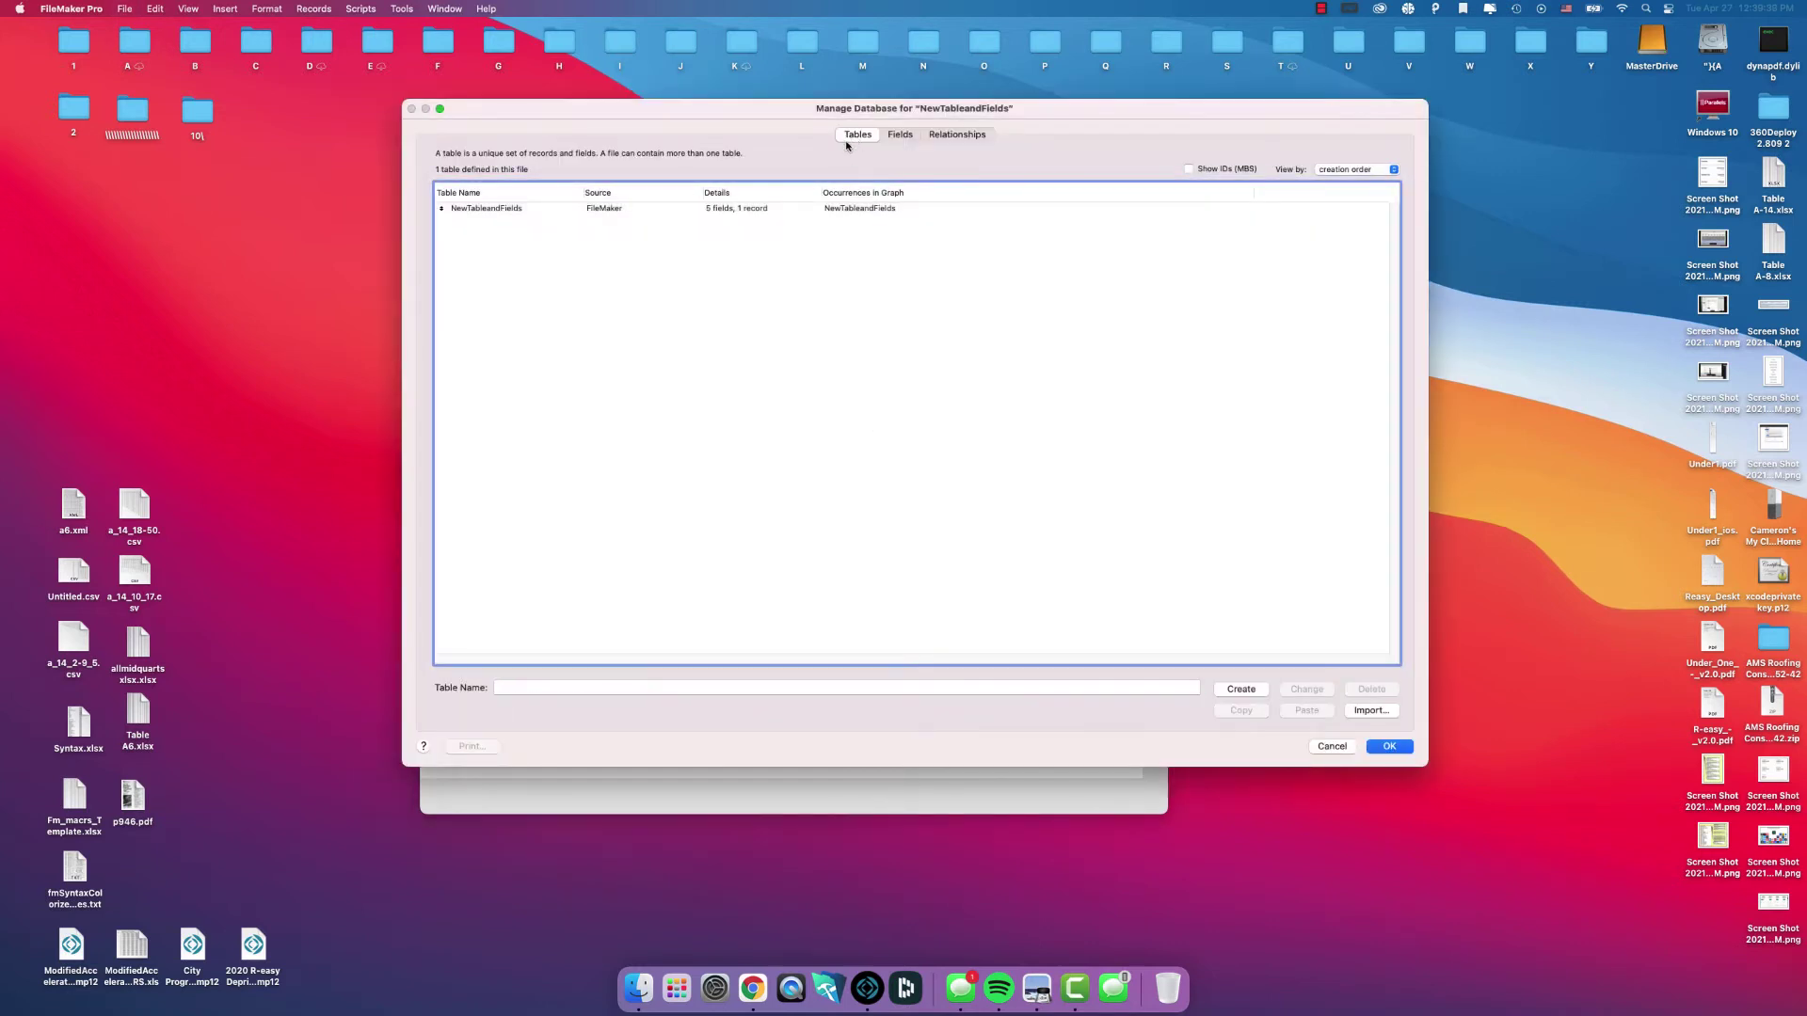
pyautogui.click(758, 214)
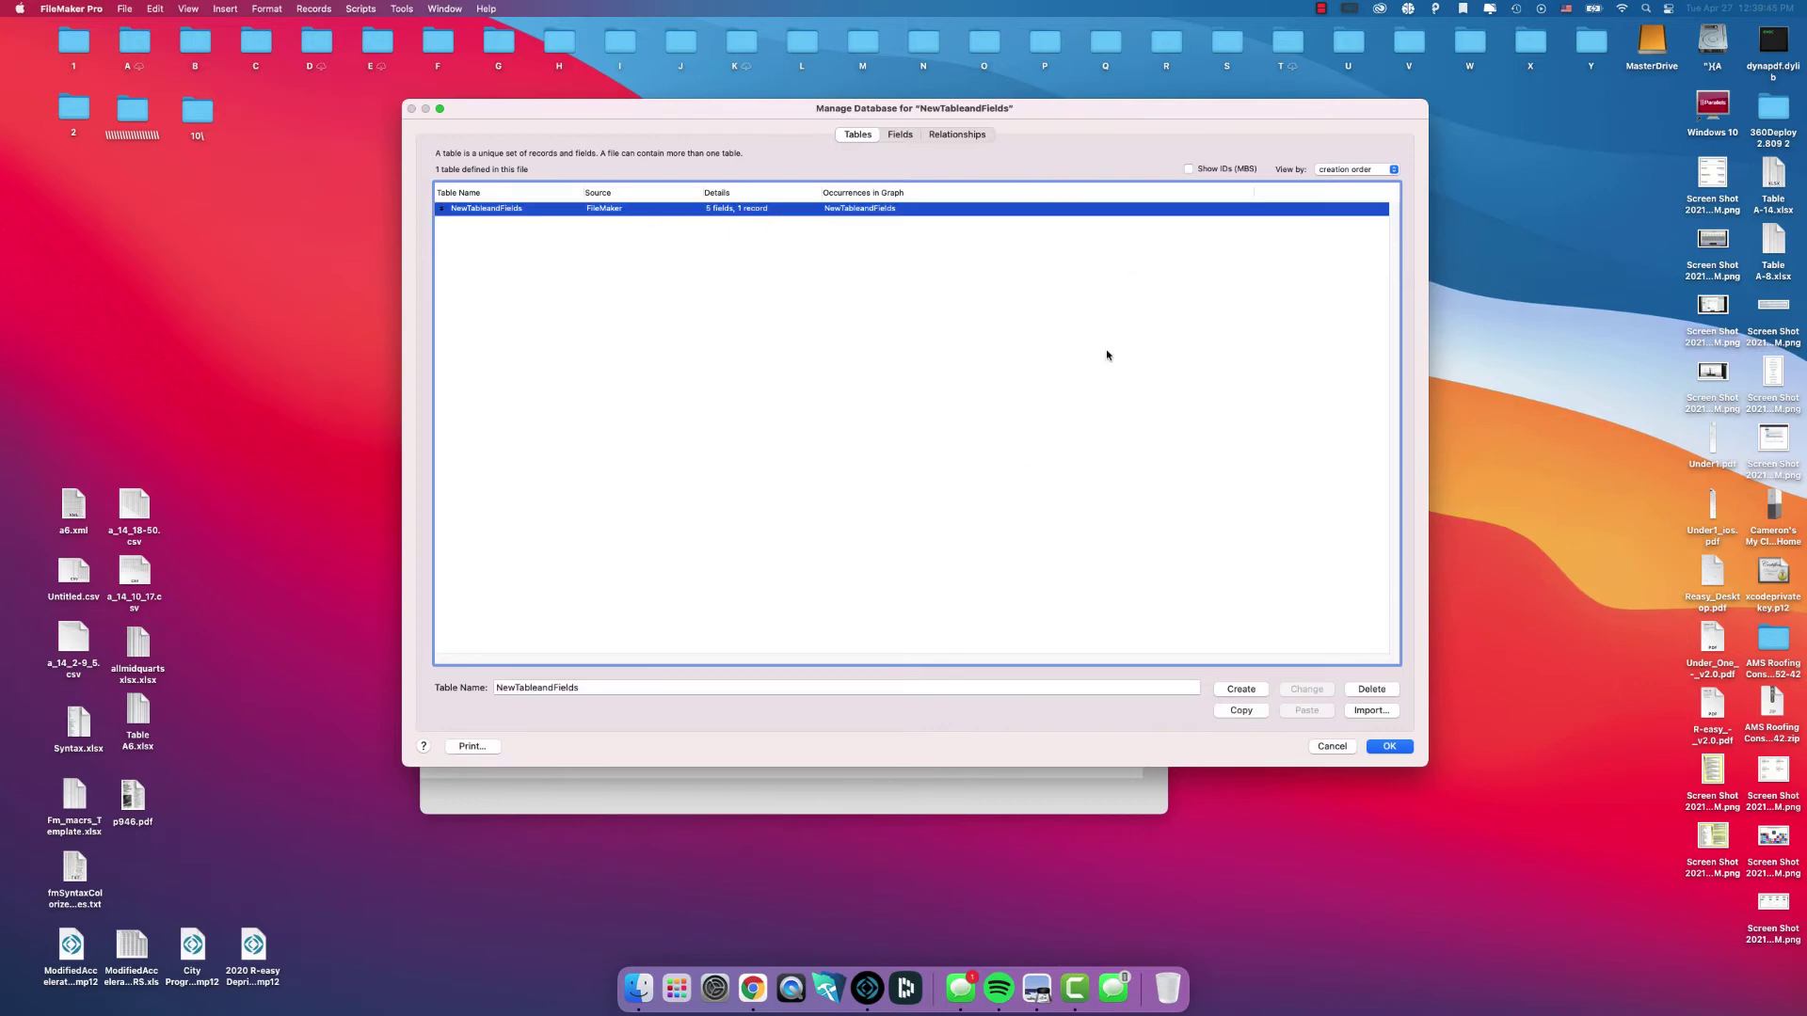
# - Delete the default NewTableandFields table, also removing it from the relationships graph
pyautogui.click(1370, 689)
pyautogui.click(836, 410)
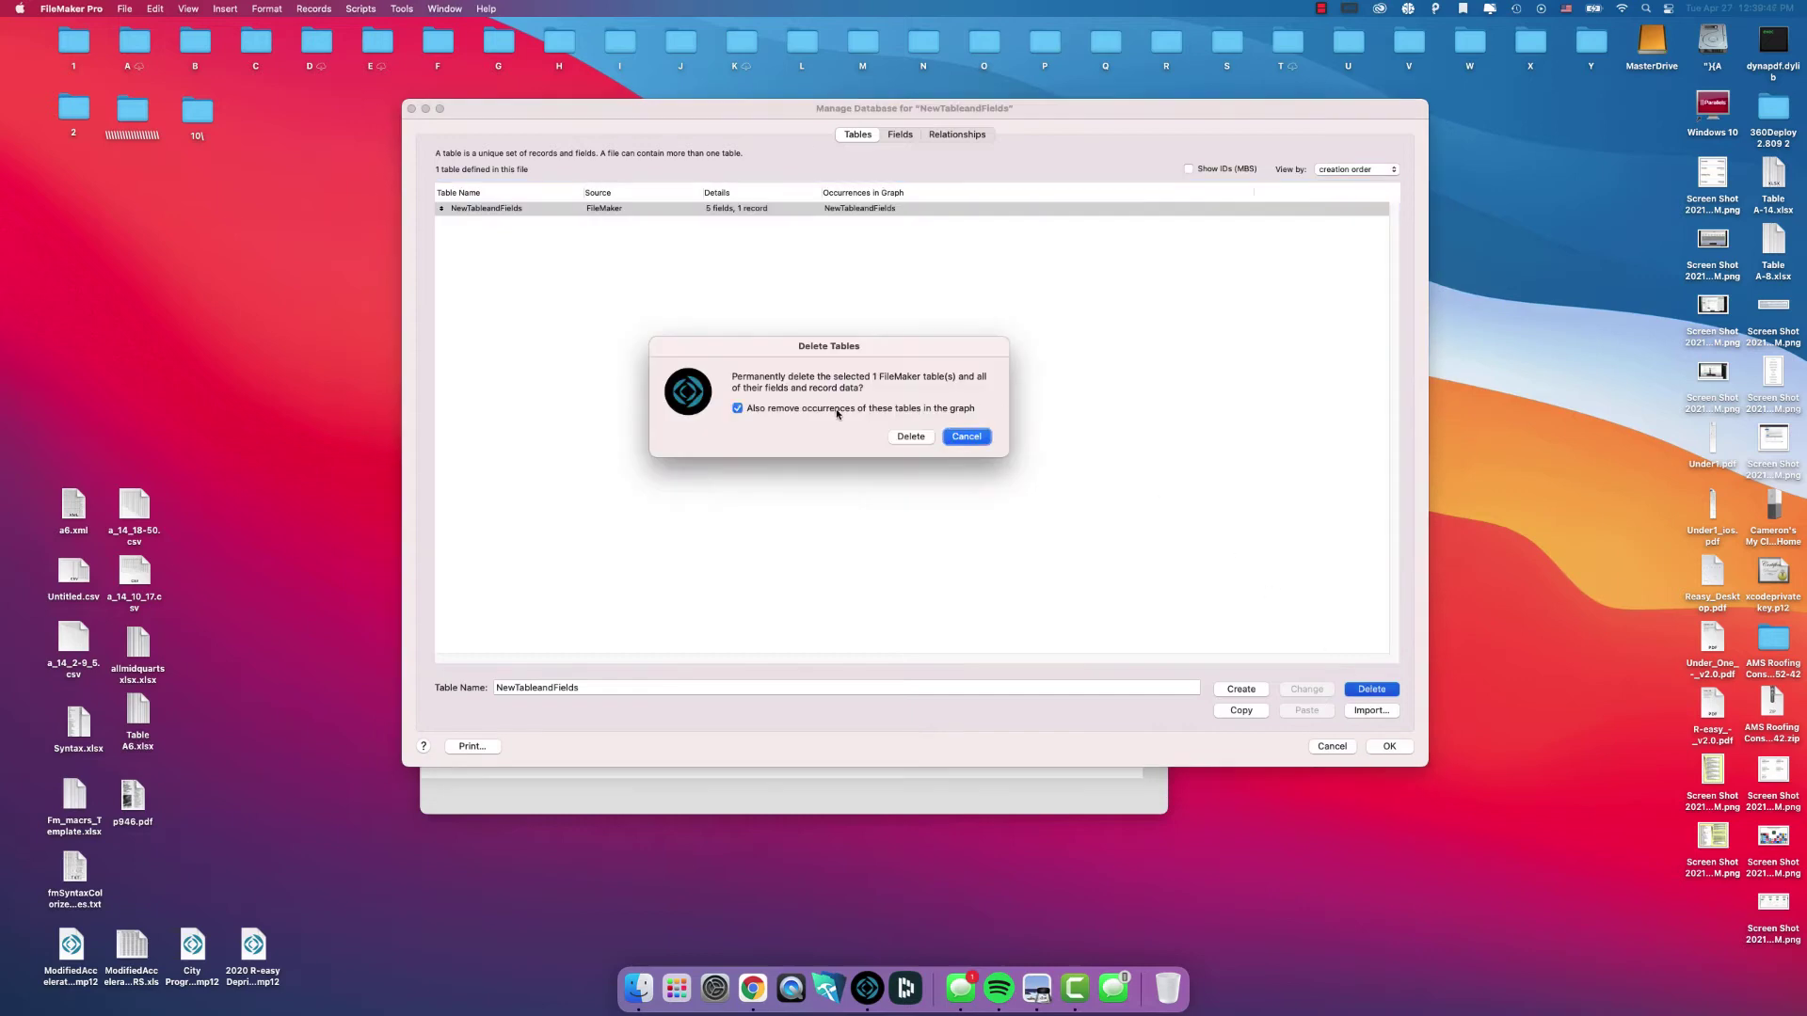
pyautogui.click(909, 437)
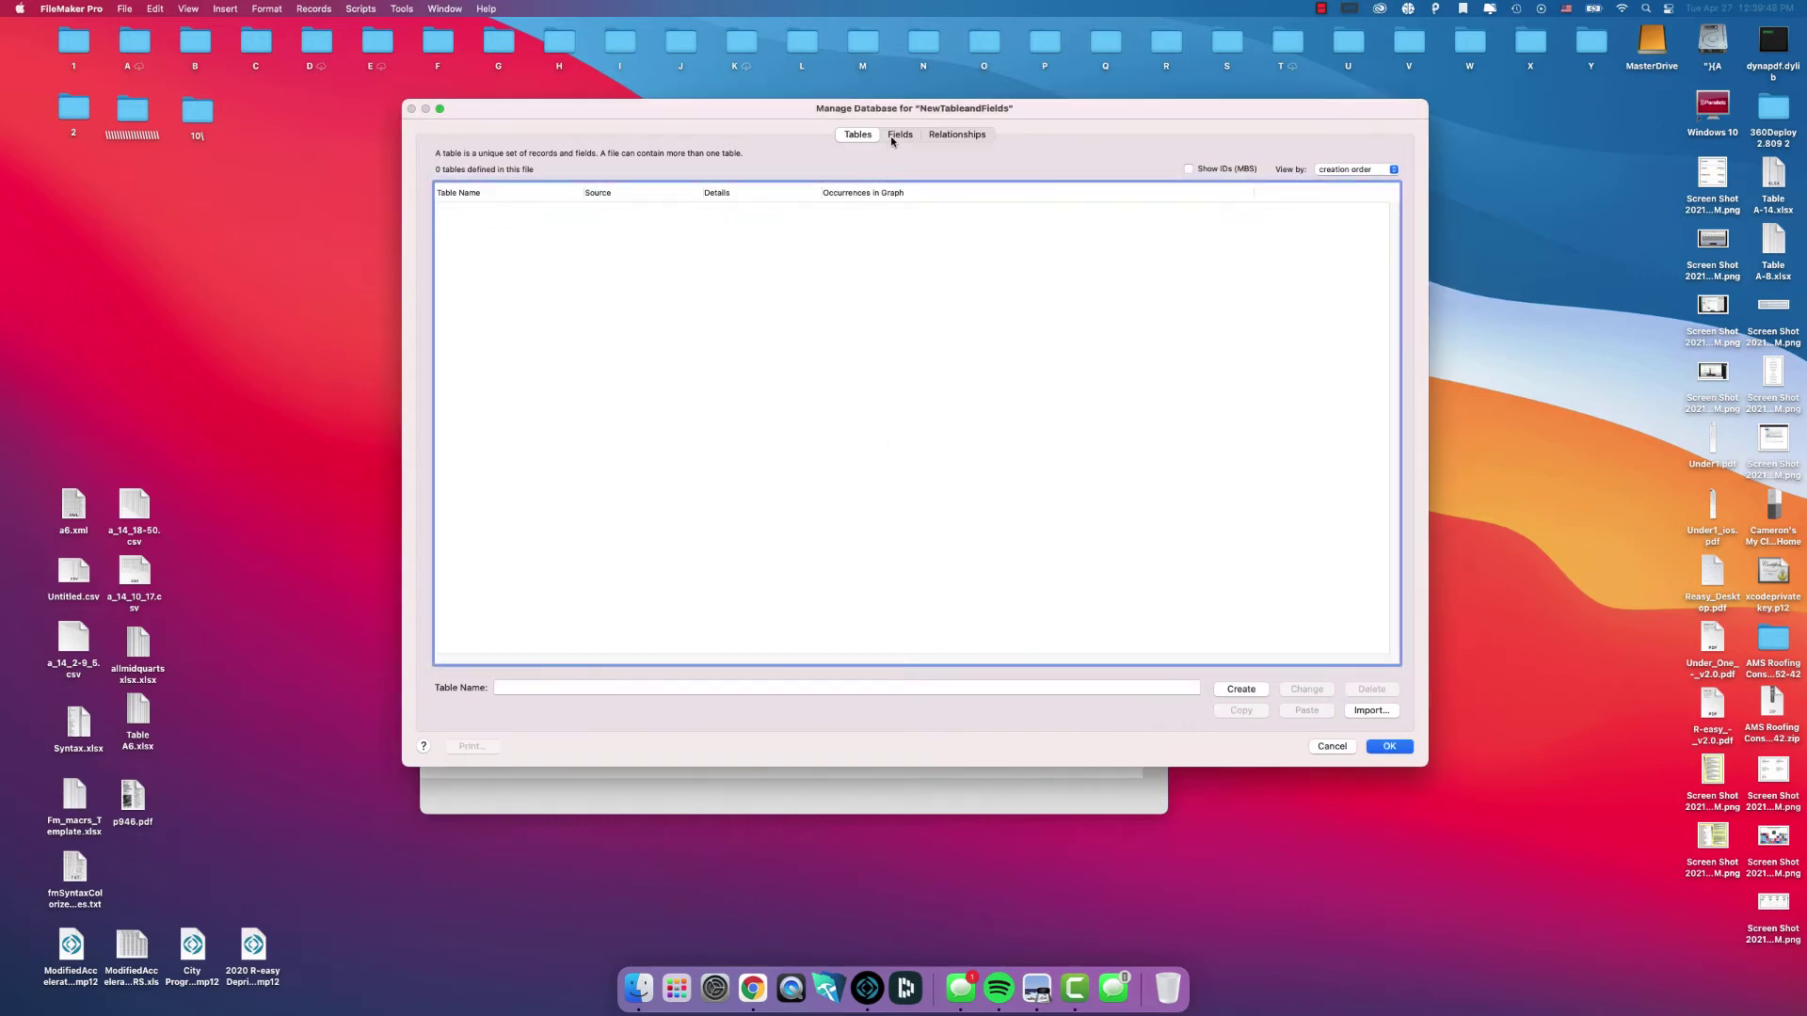
pyautogui.click(957, 134)
pyautogui.click(889, 136)
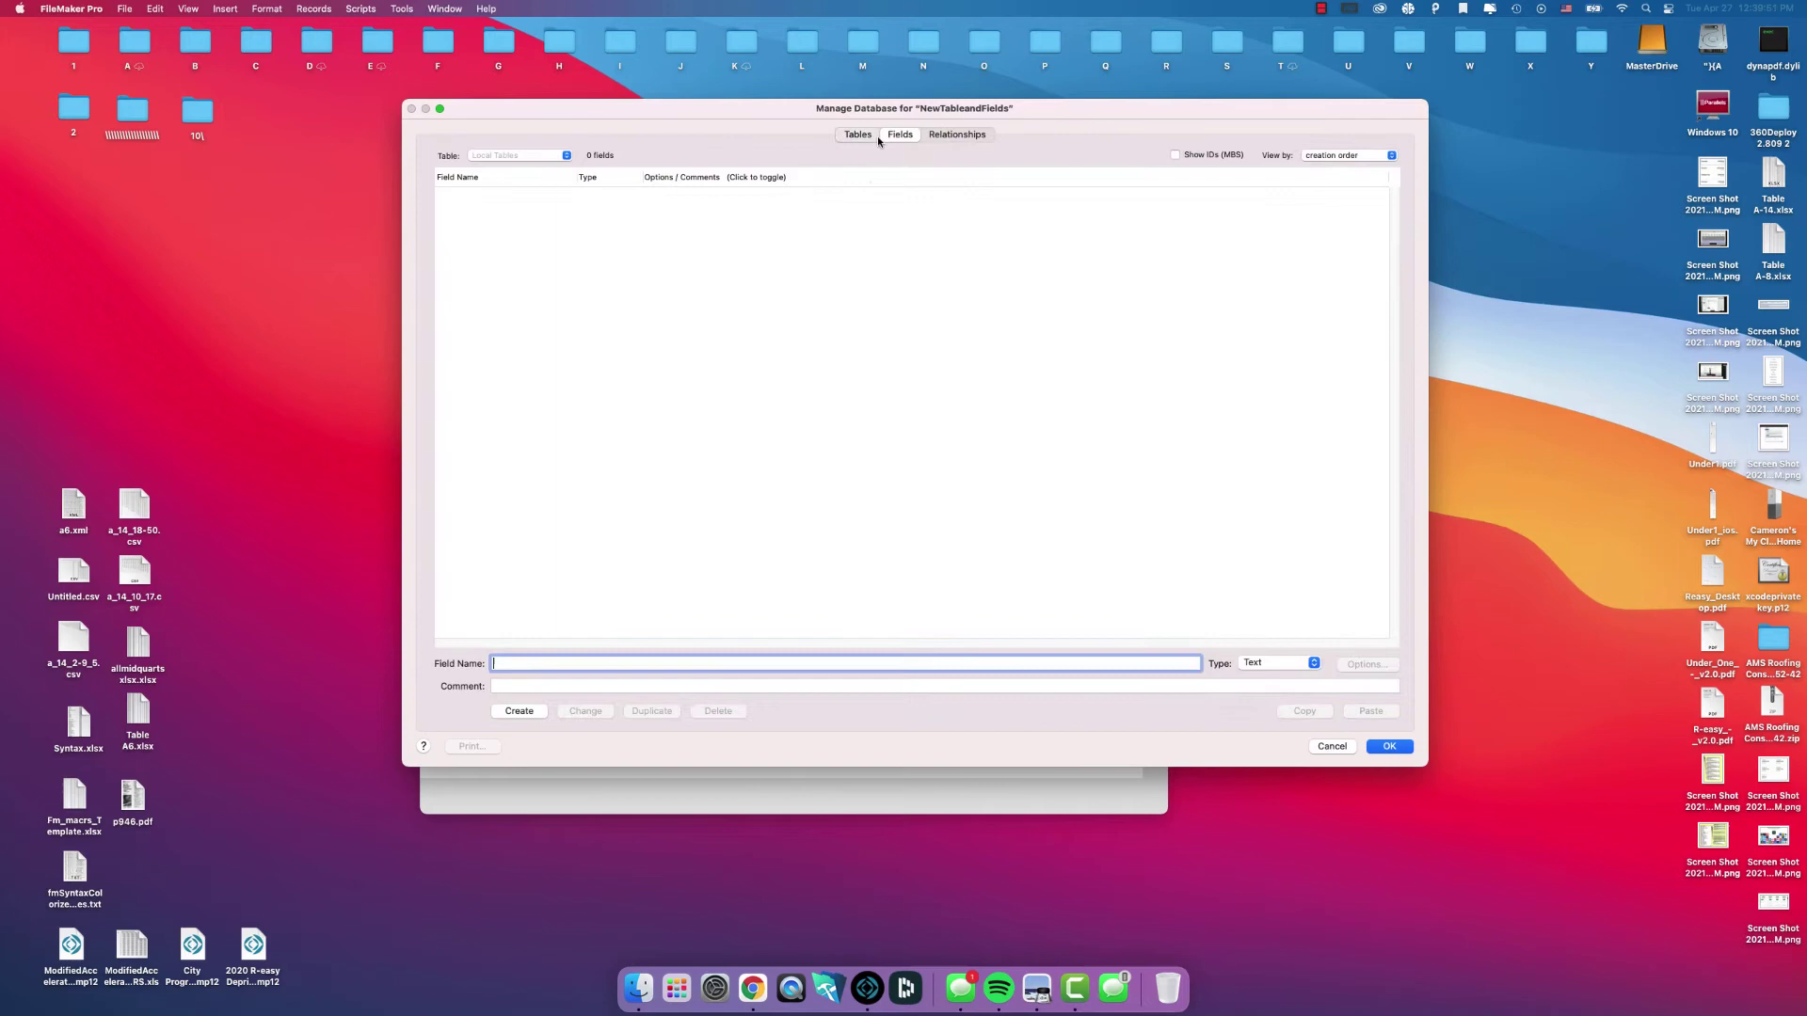
pyautogui.click(857, 135)
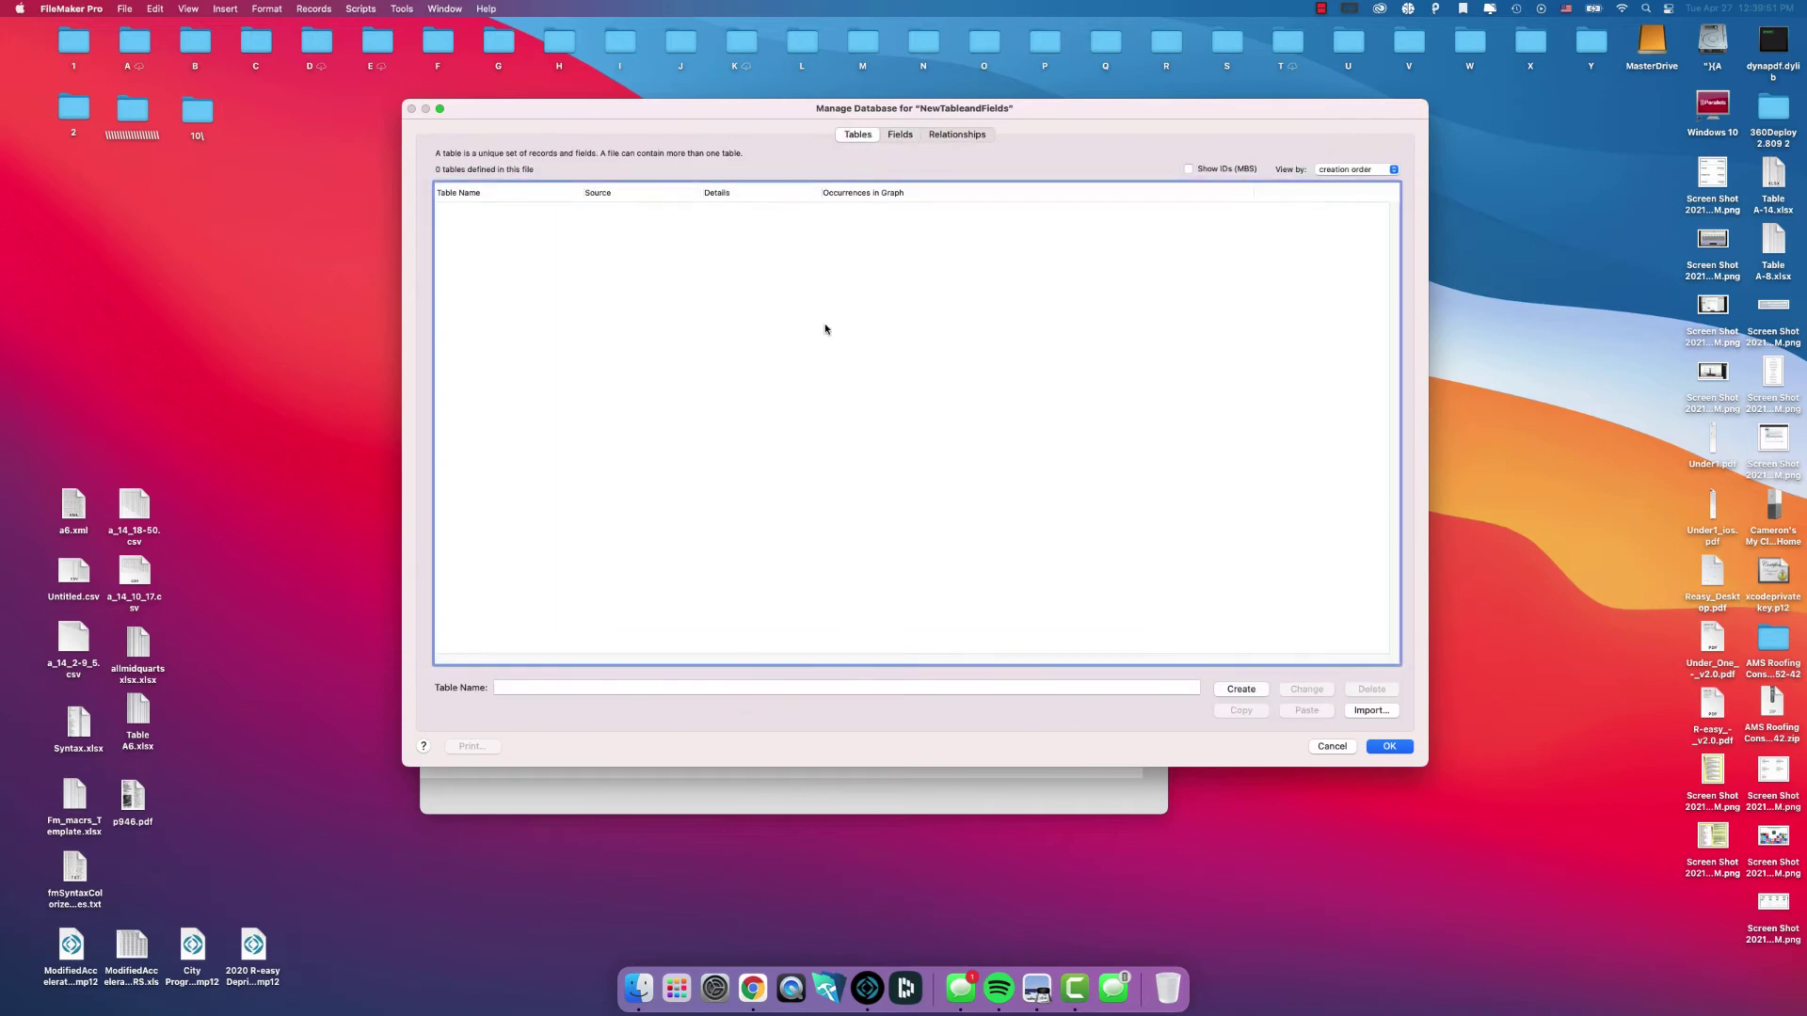
# - Create a new table named Books
pyautogui.click(765, 690)
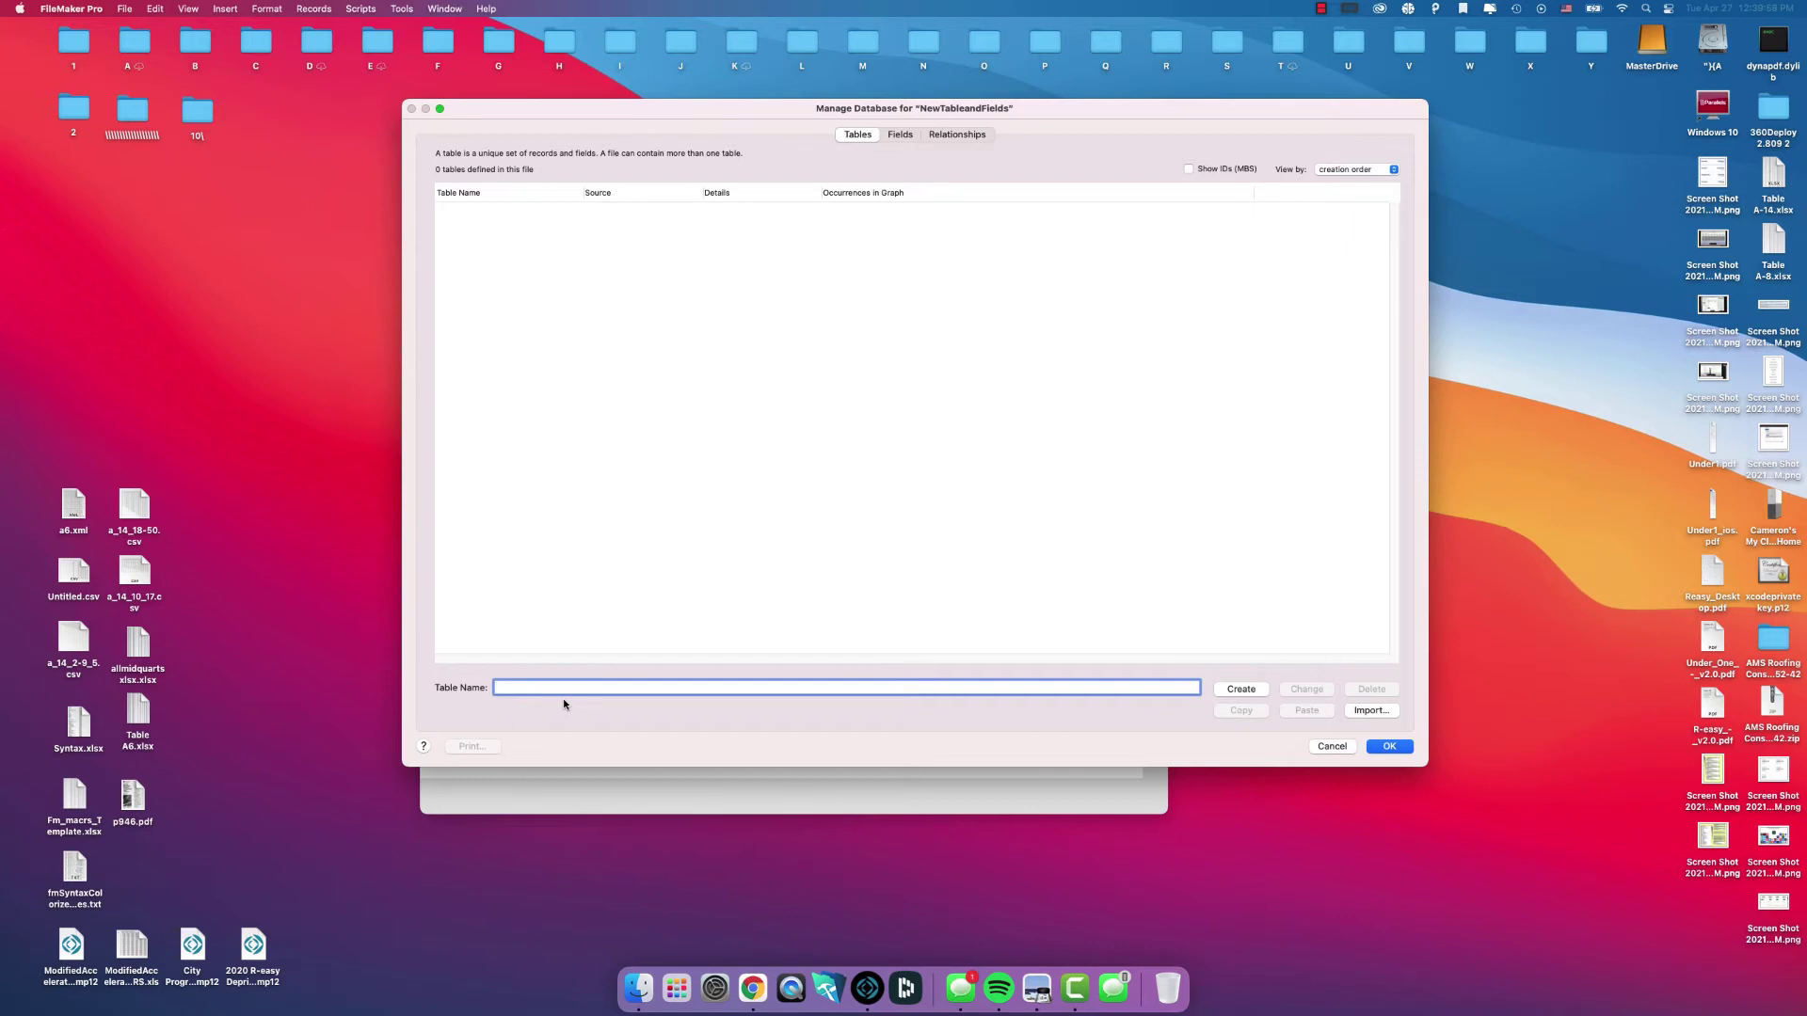
pyautogui.write('Books')
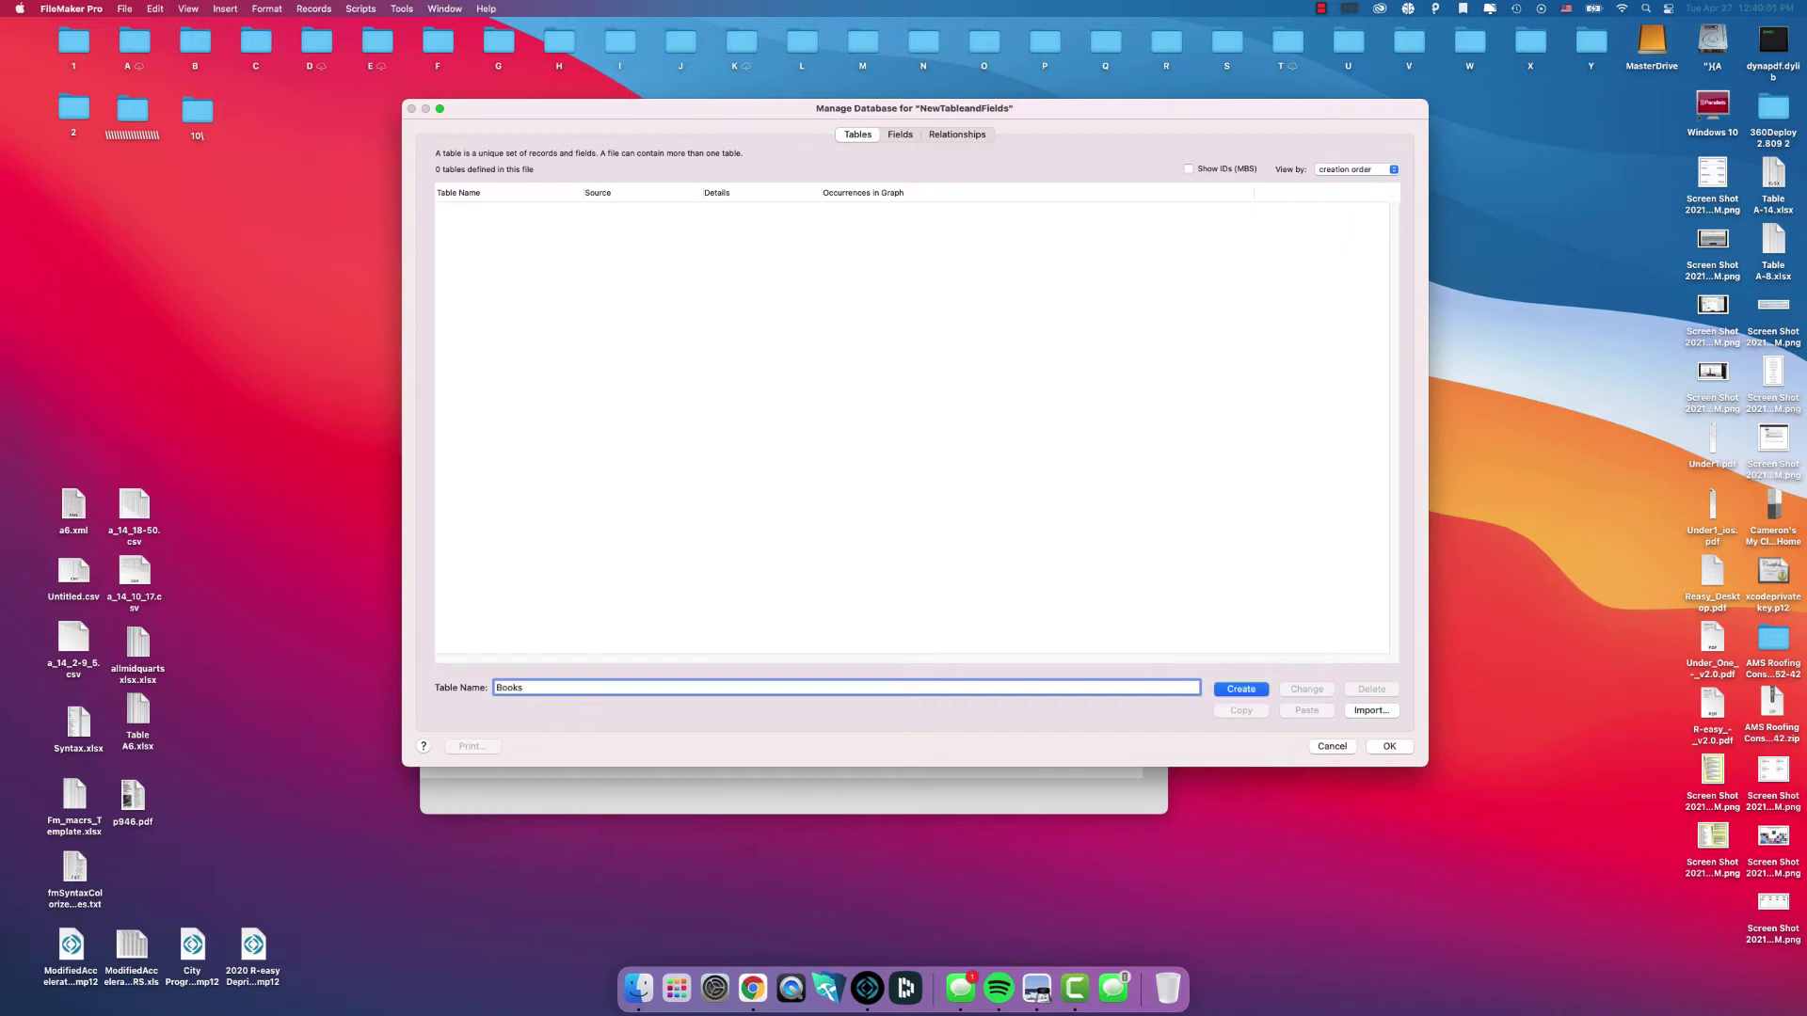
pyautogui.press('Return')
pyautogui.click(609, 295)
pyautogui.click(468, 211)
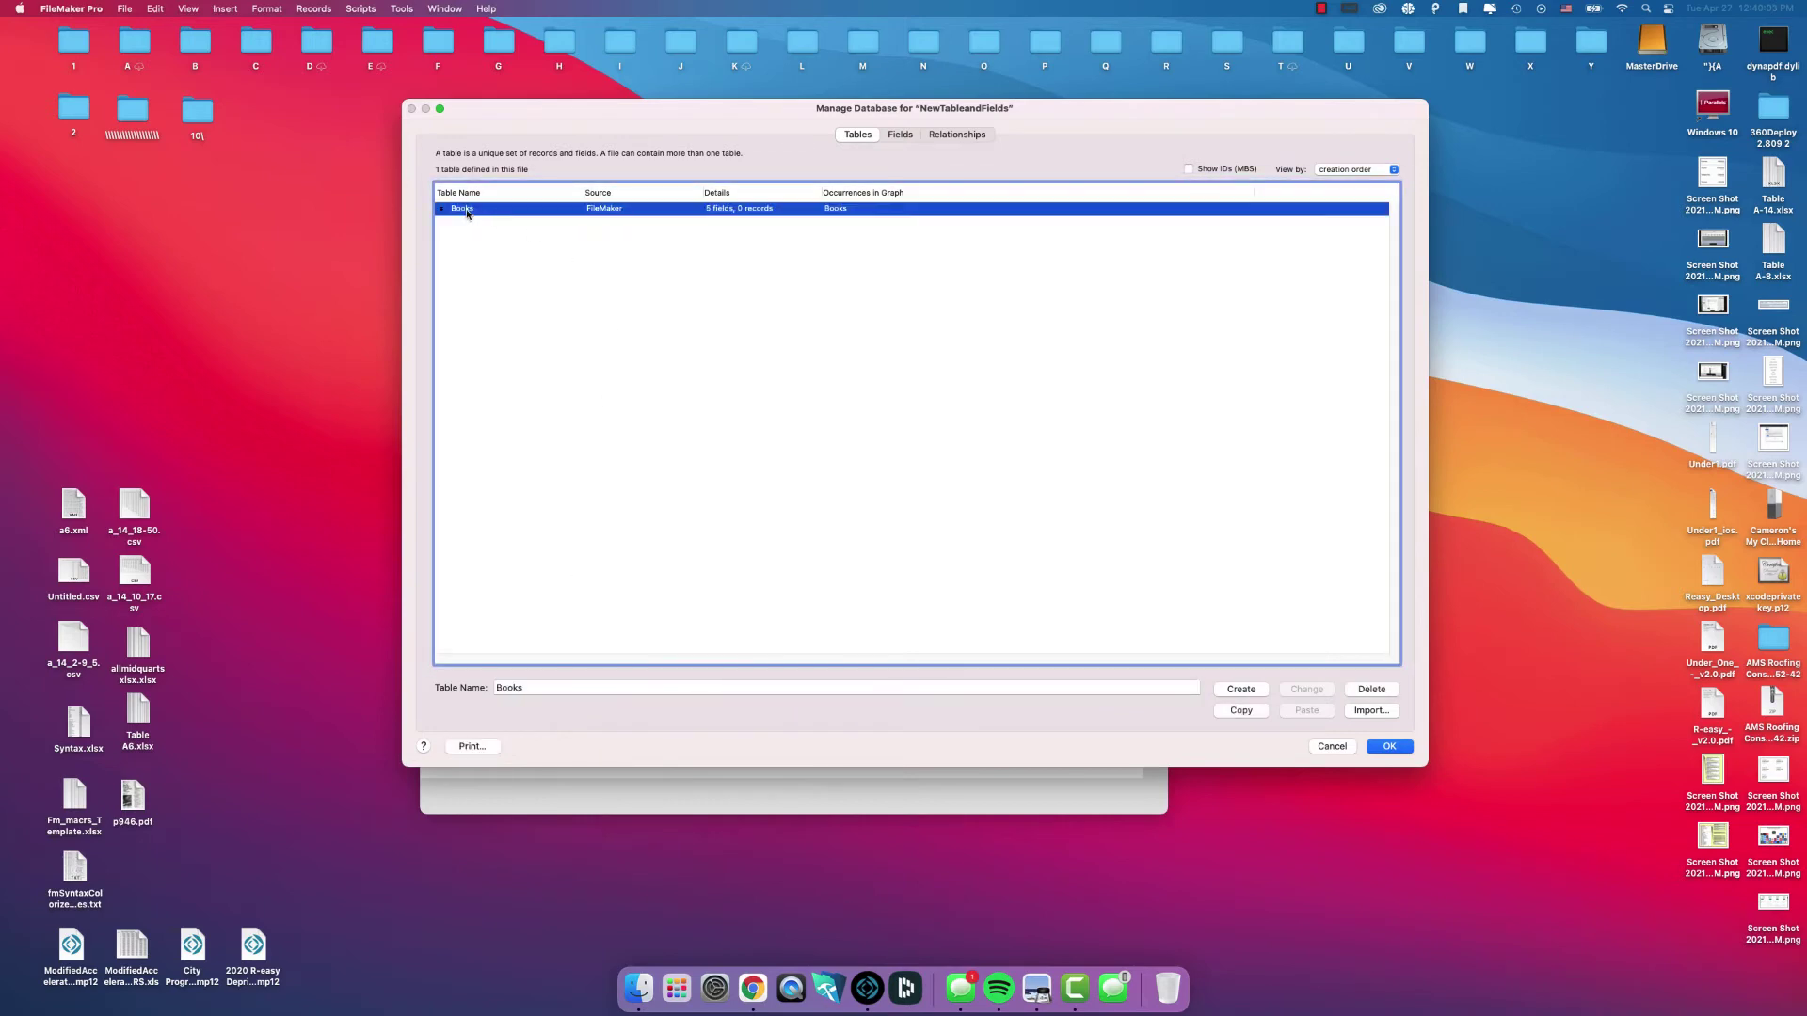
pyautogui.click(544, 539)
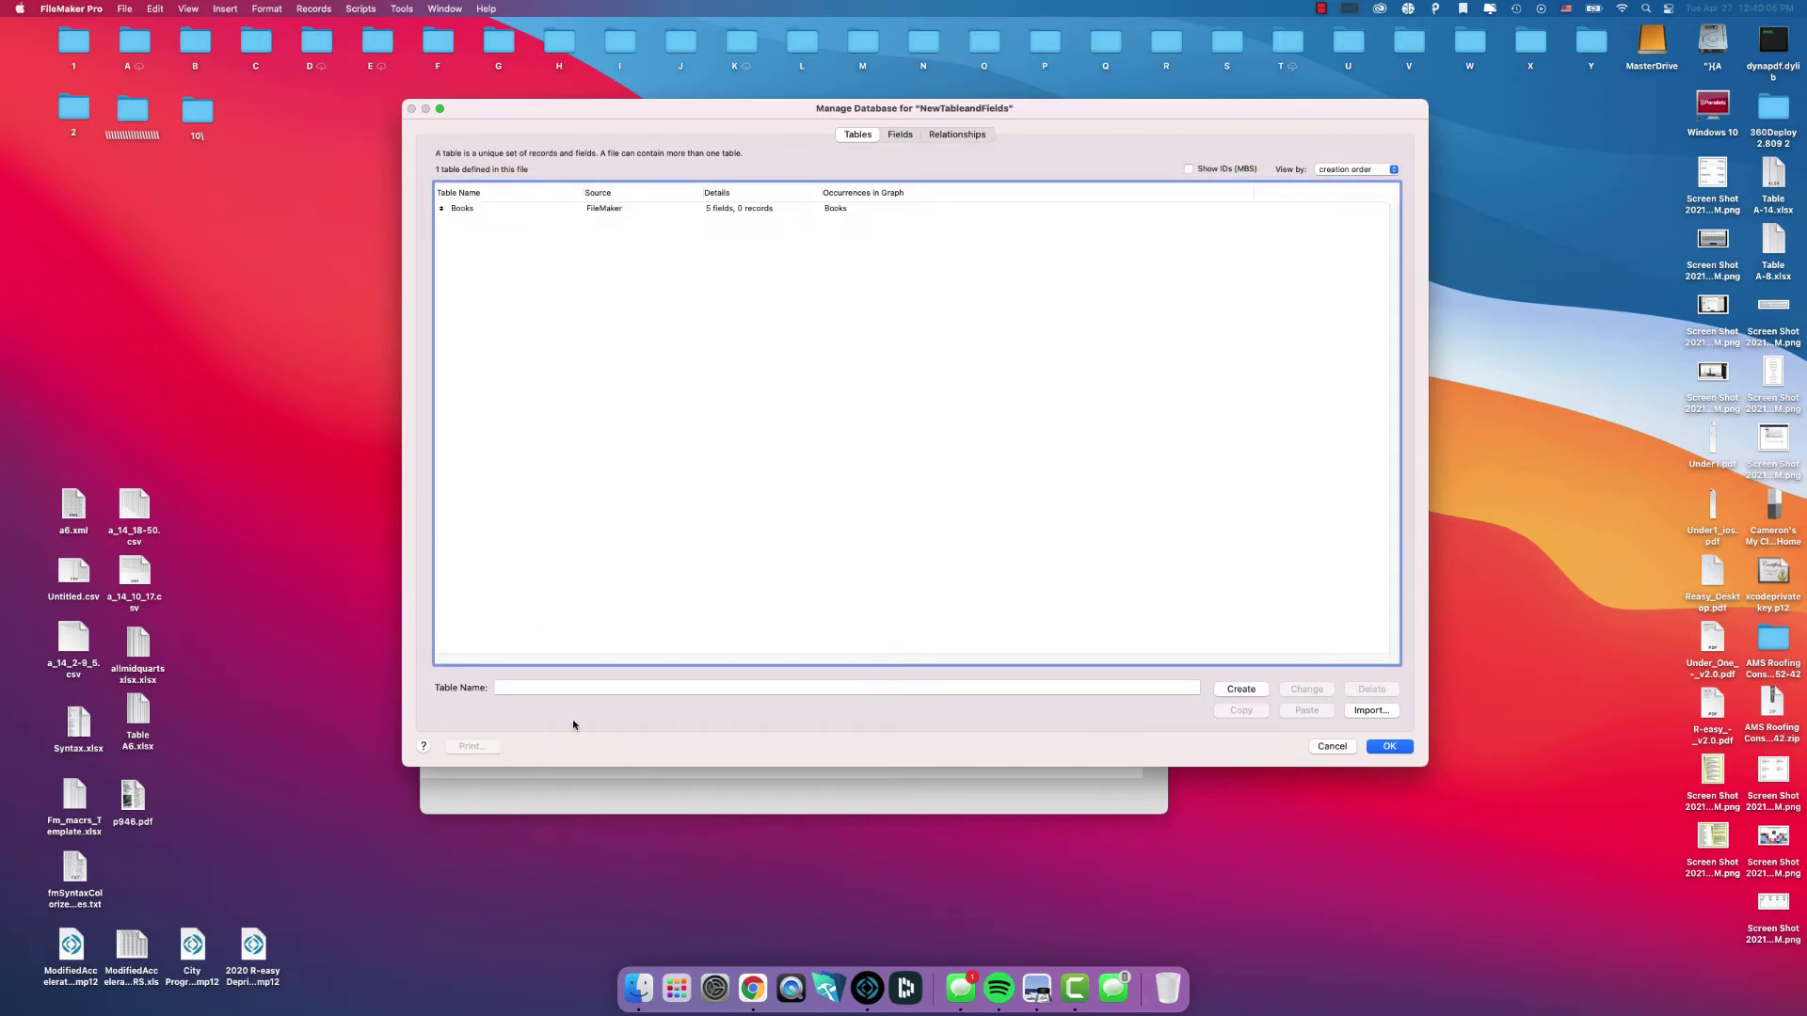
# - Add a second table named Authors
pyautogui.click(578, 688)
pyautogui.write('Authors')
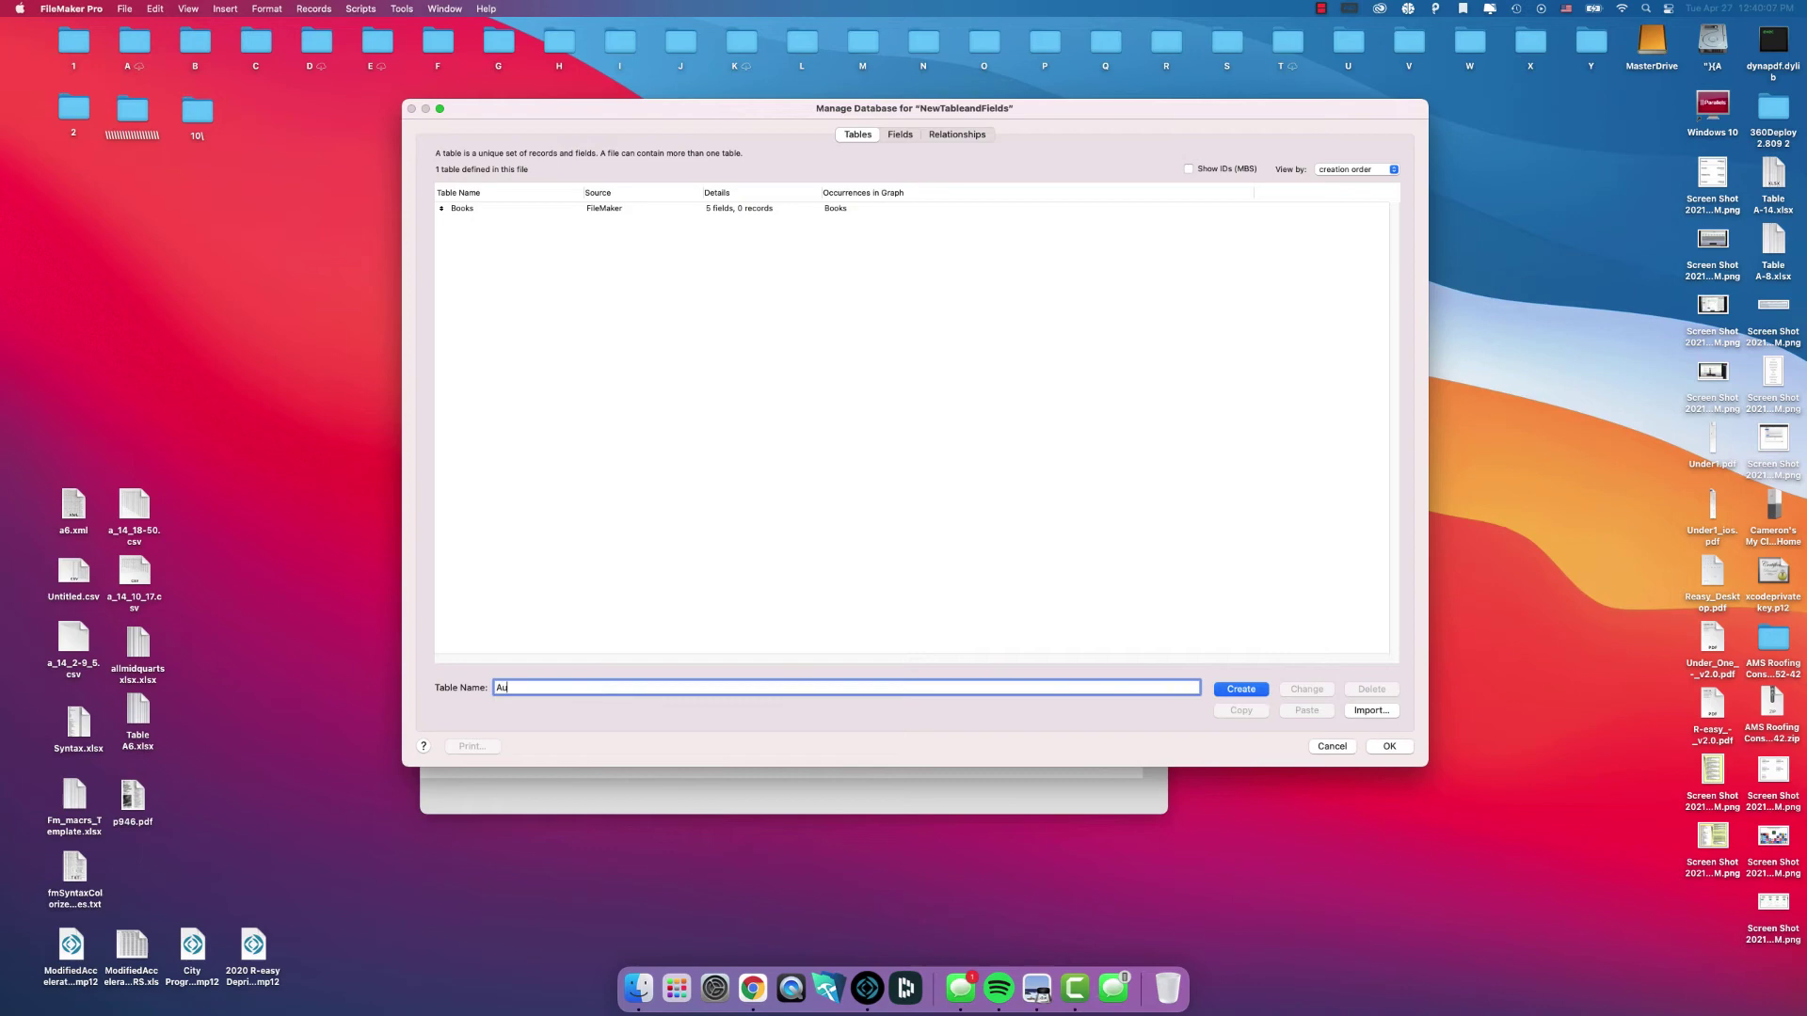
pyautogui.press('Return')
pyautogui.click(600, 556)
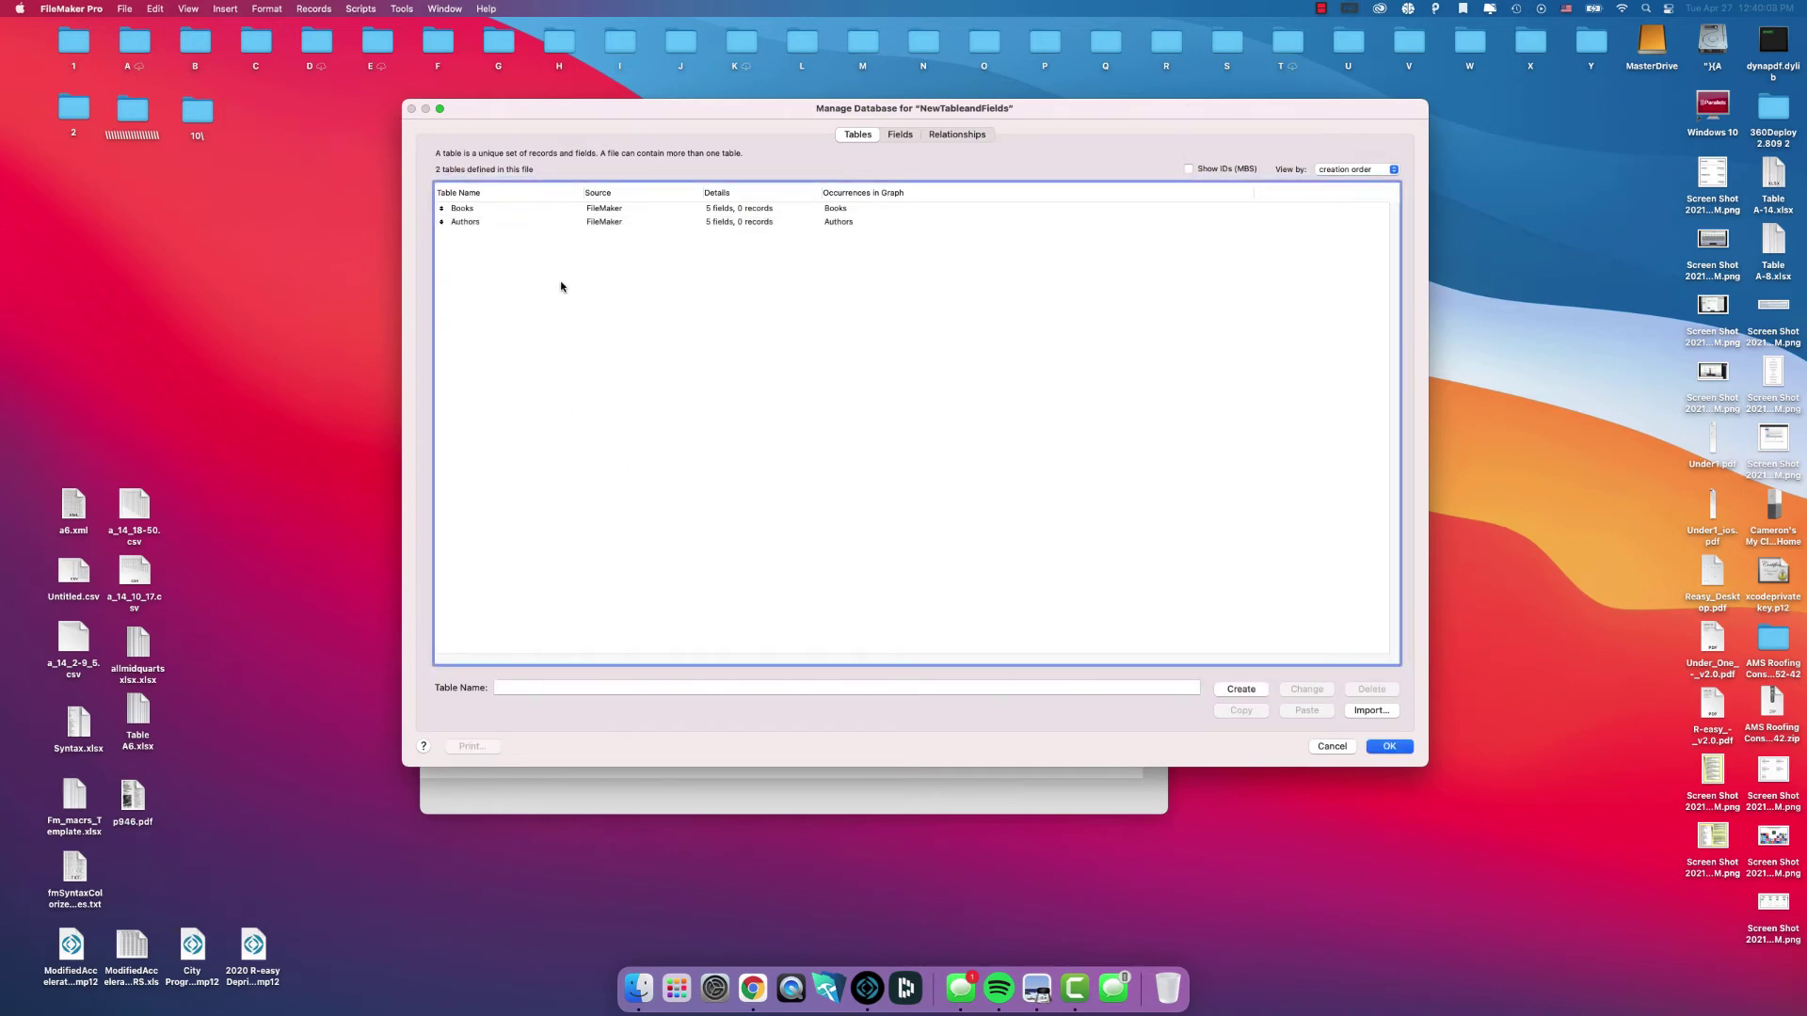
# - Add BookName, BookAuthor and BookTotalPages text fields to the Books table
pyautogui.doubleClick(459, 209)
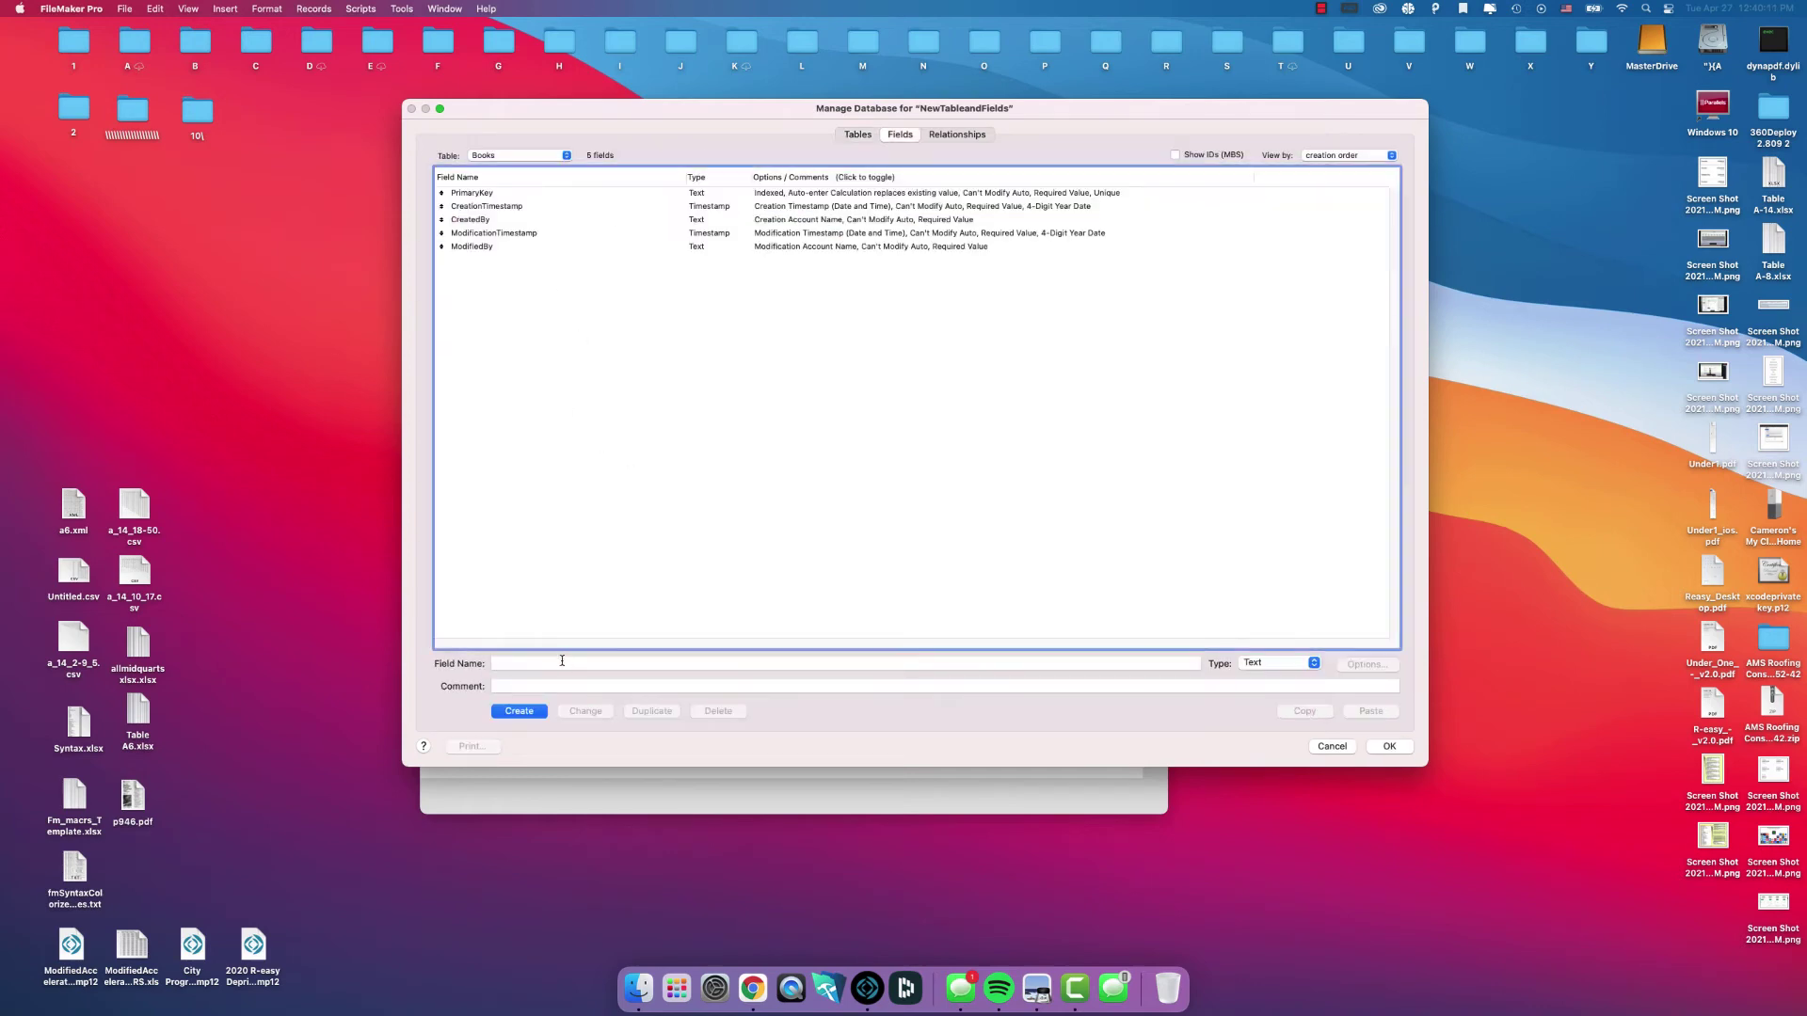
pyautogui.write('BookName')
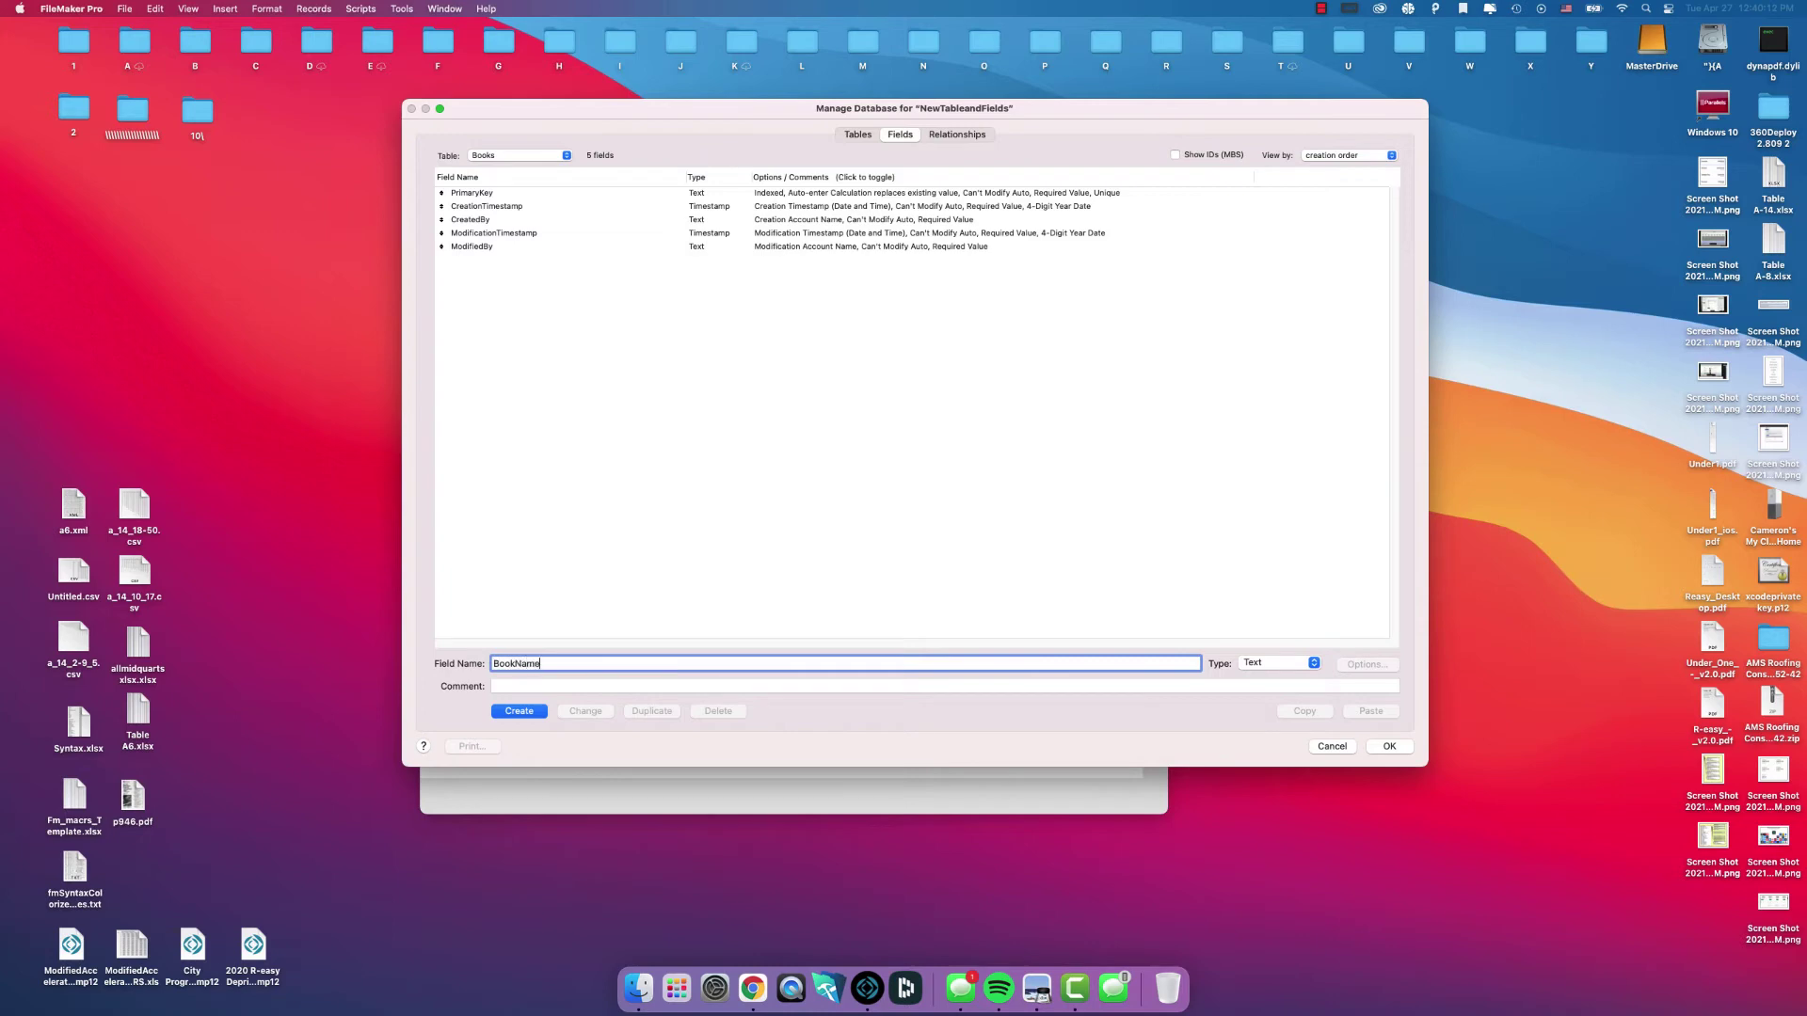
pyautogui.press('Return')
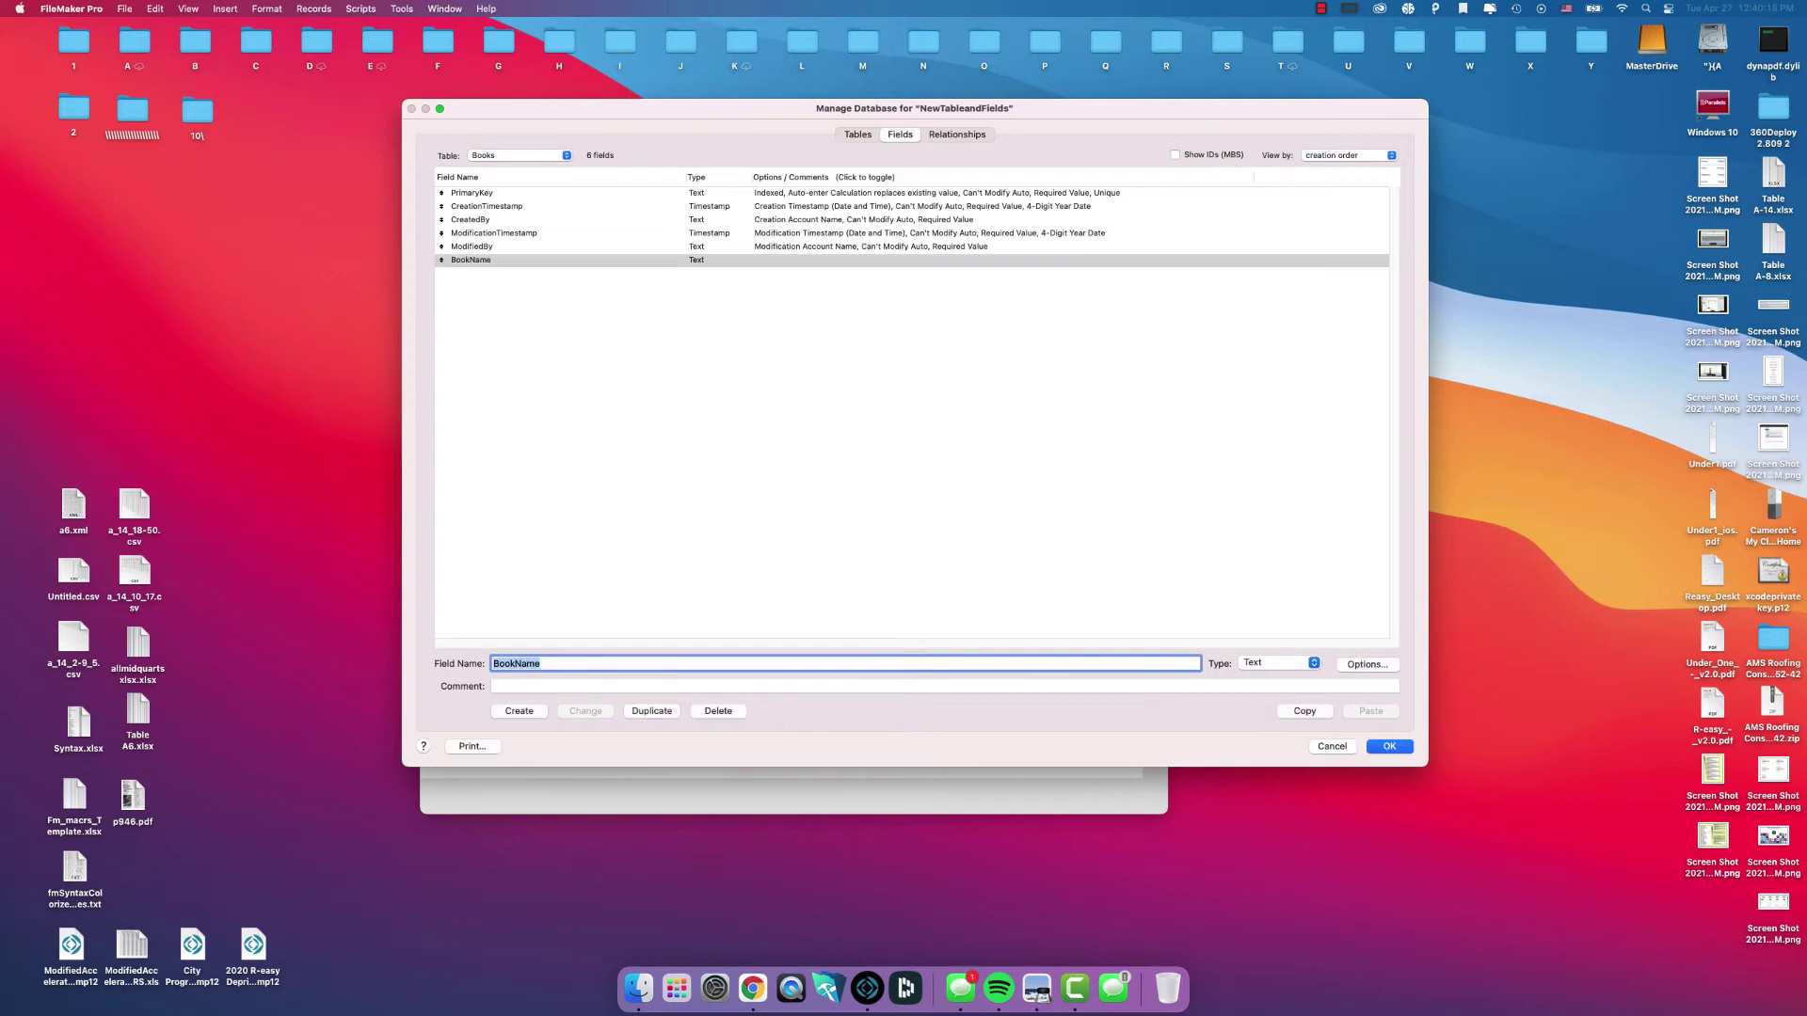
pyautogui.write('BookAuthor')
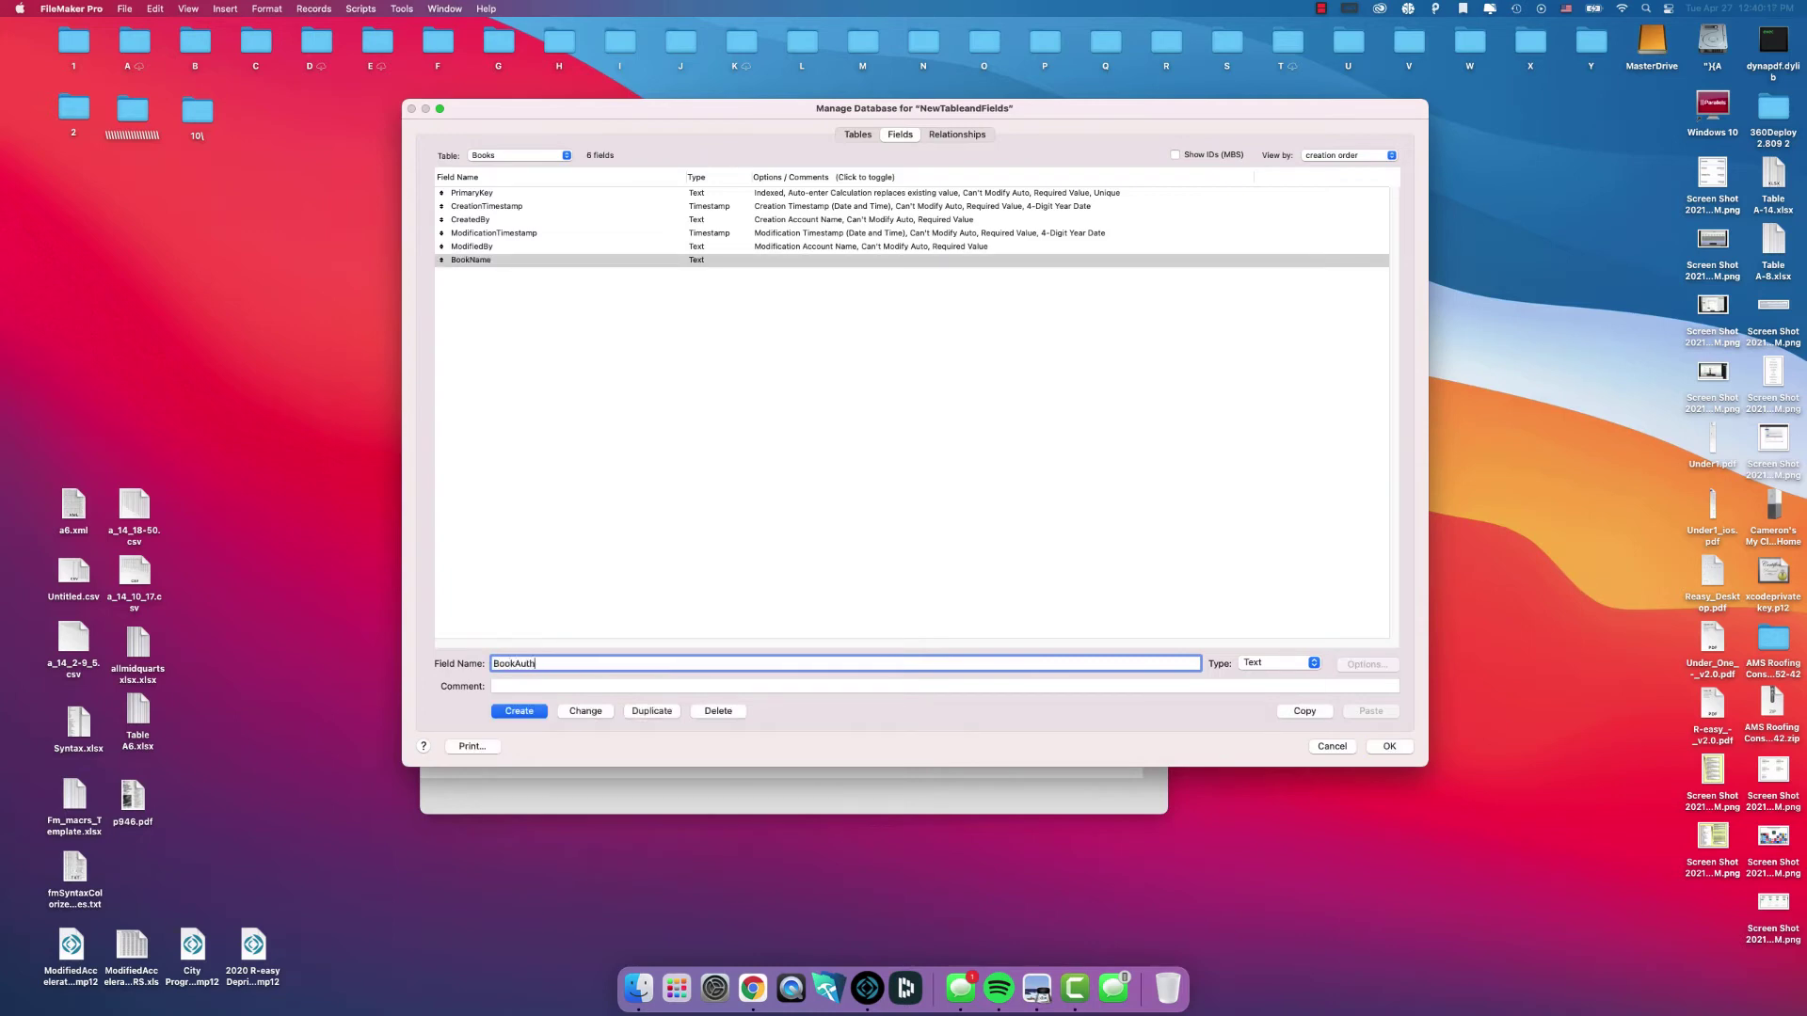
pyautogui.press('Return')
pyautogui.write('BookPage')
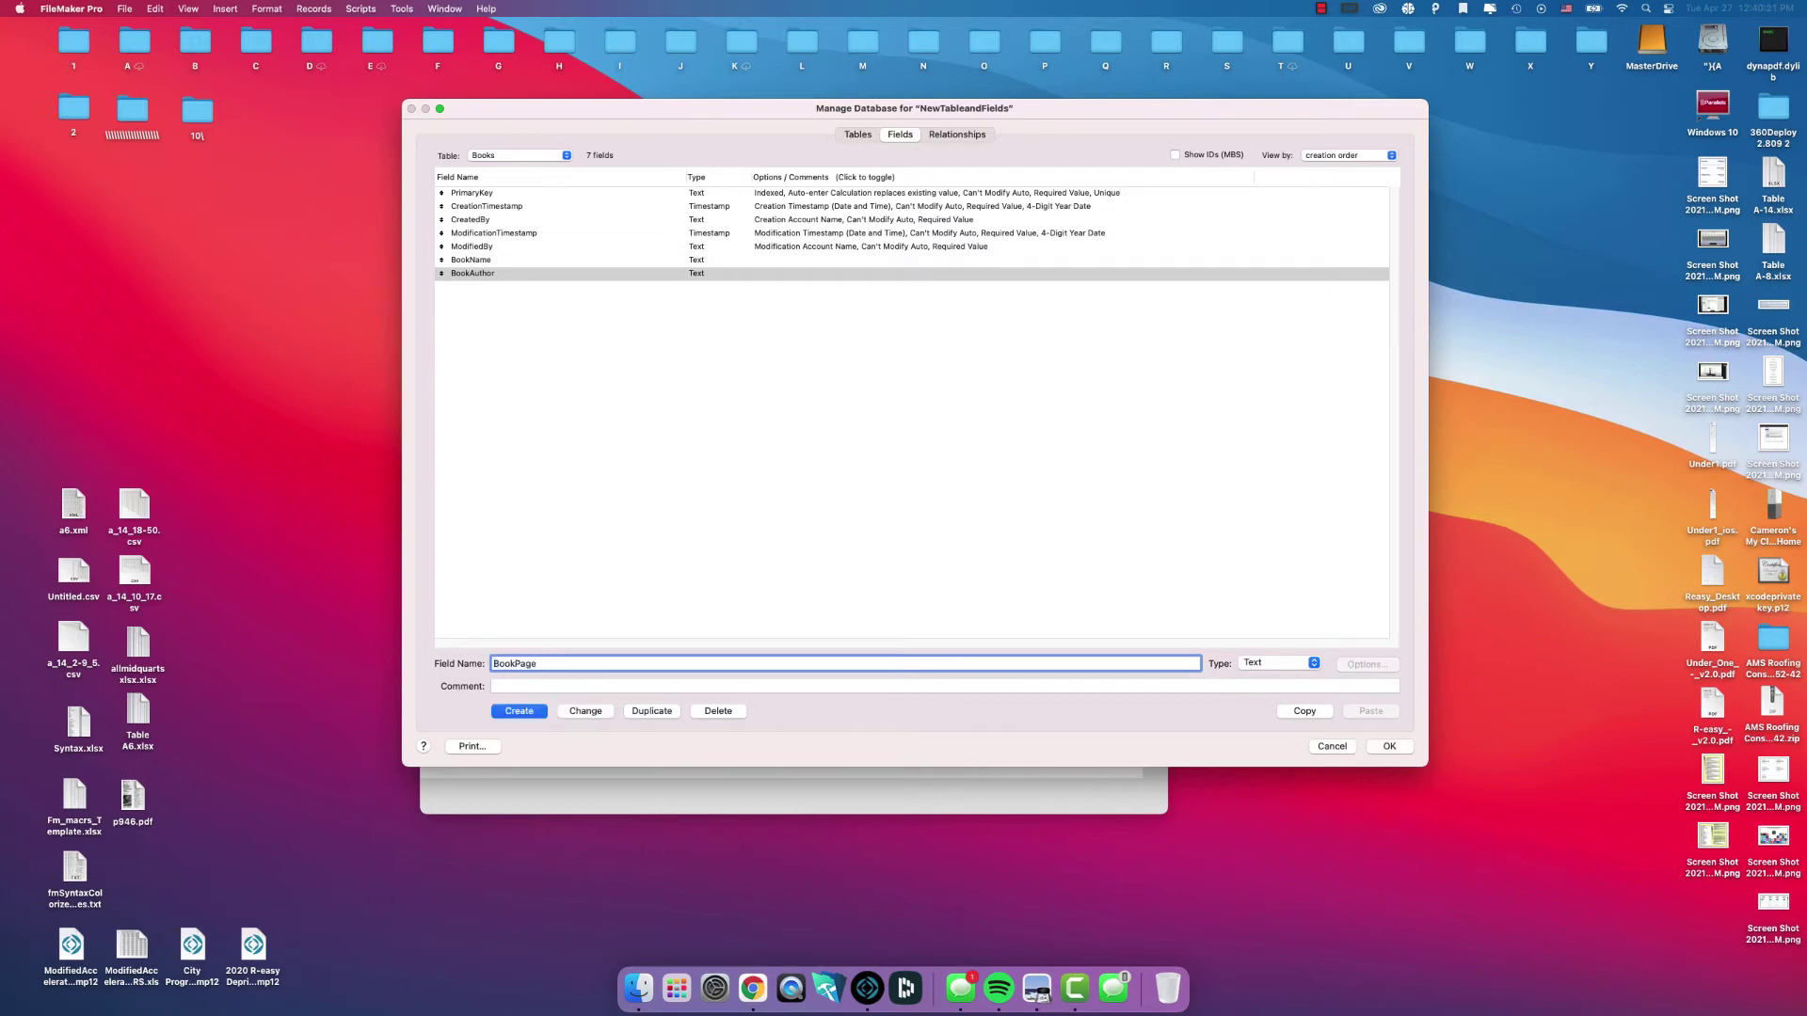
pyautogui.press('BackSpace')
pyautogui.press('BackSpace')
pyautogui.press('BackSpace')
pyautogui.write('TotalPages')
pyautogui.press('Return')
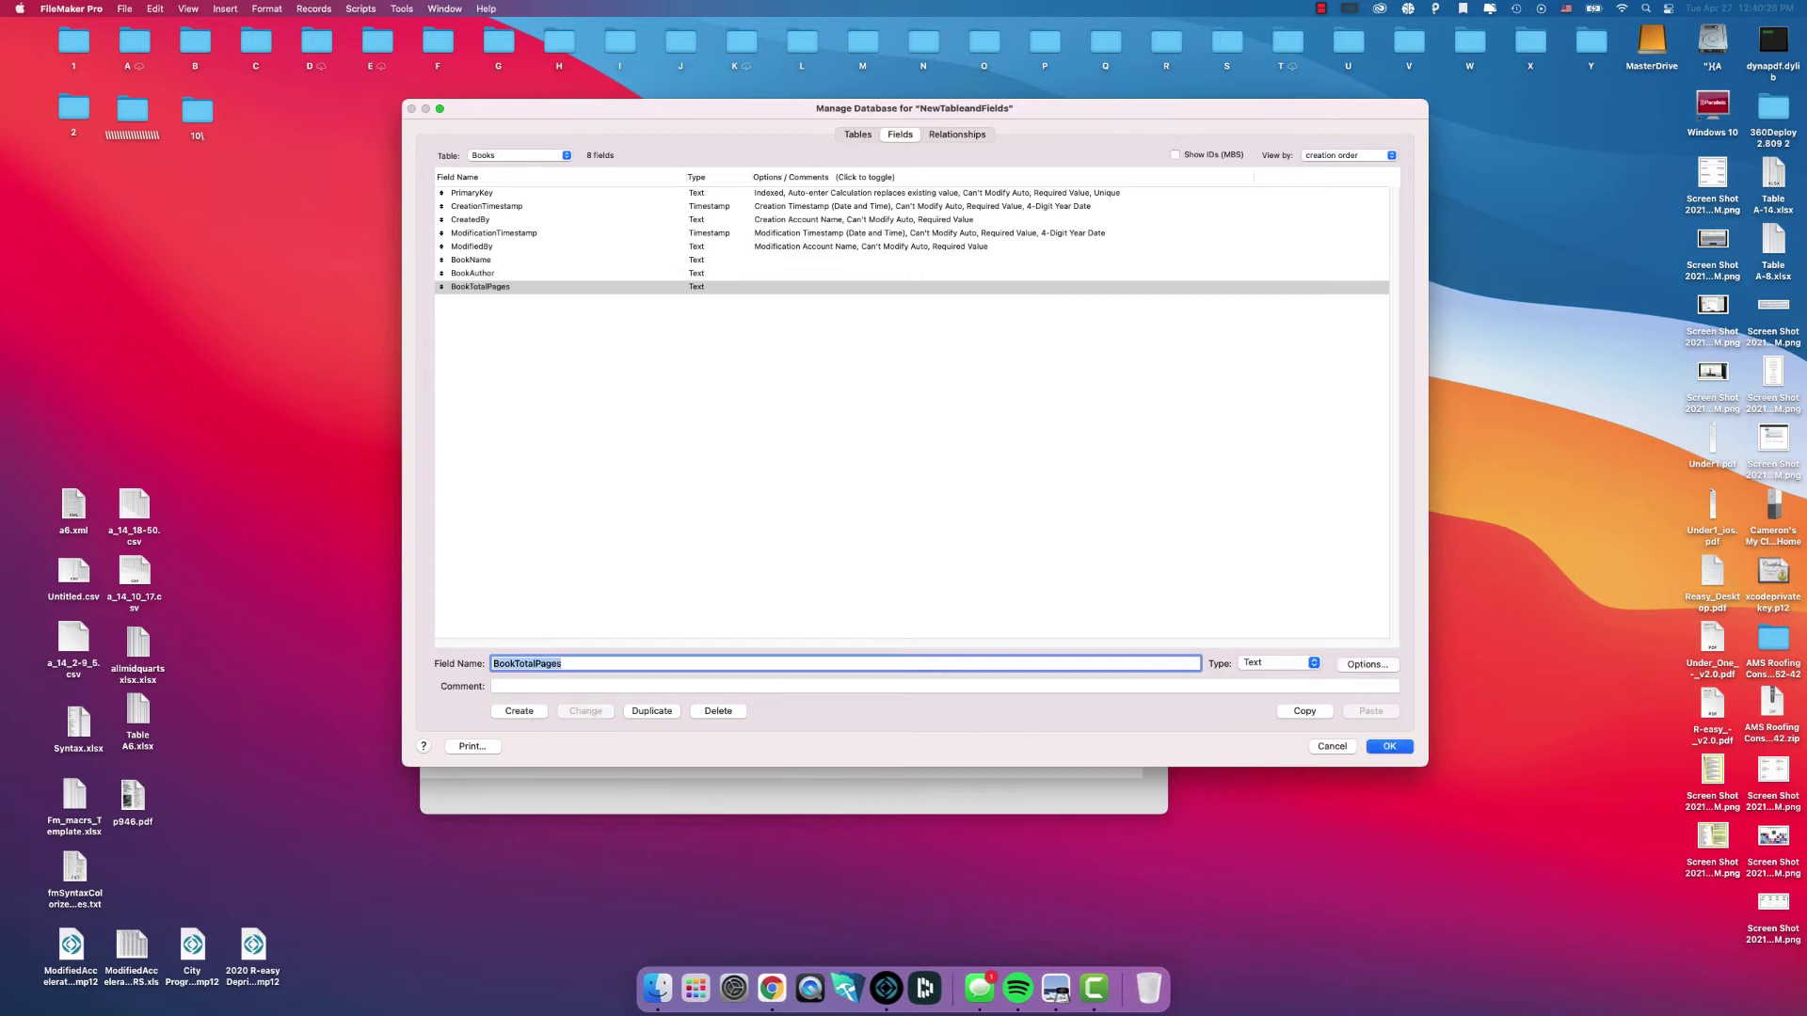
# - Switch the field list to the Authors table
pyautogui.click(601, 385)
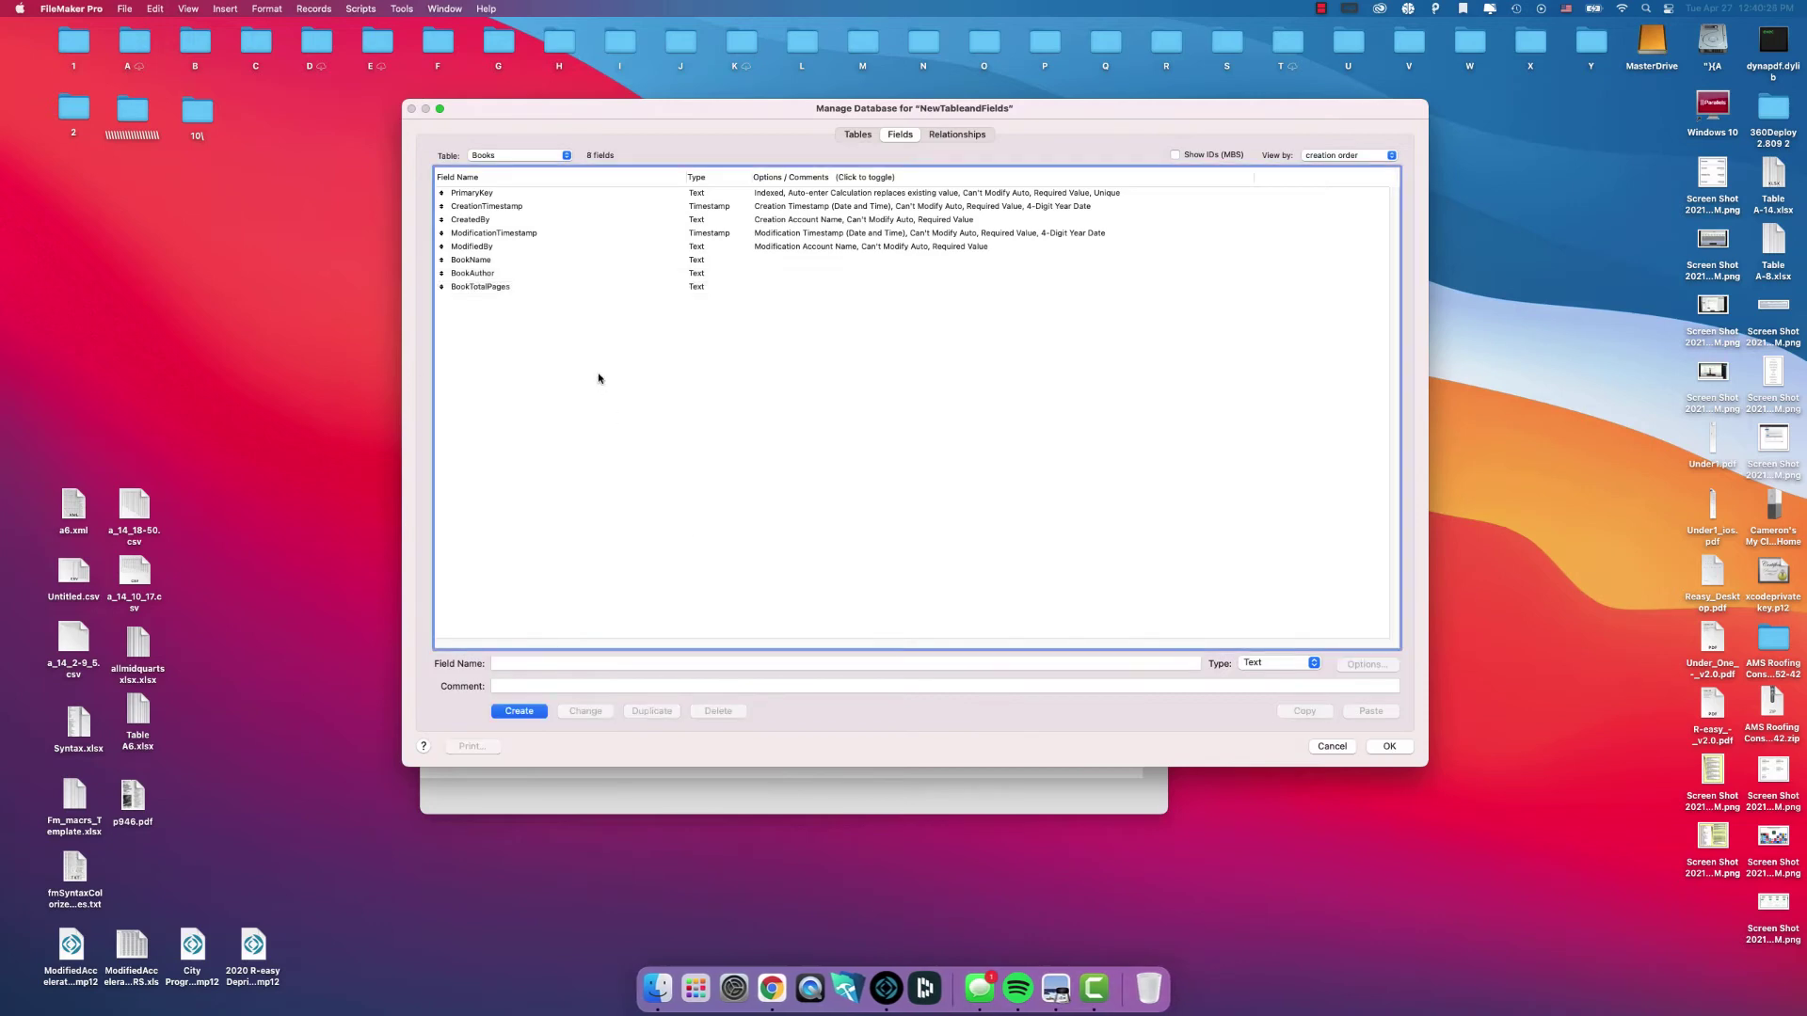
pyautogui.click(517, 156)
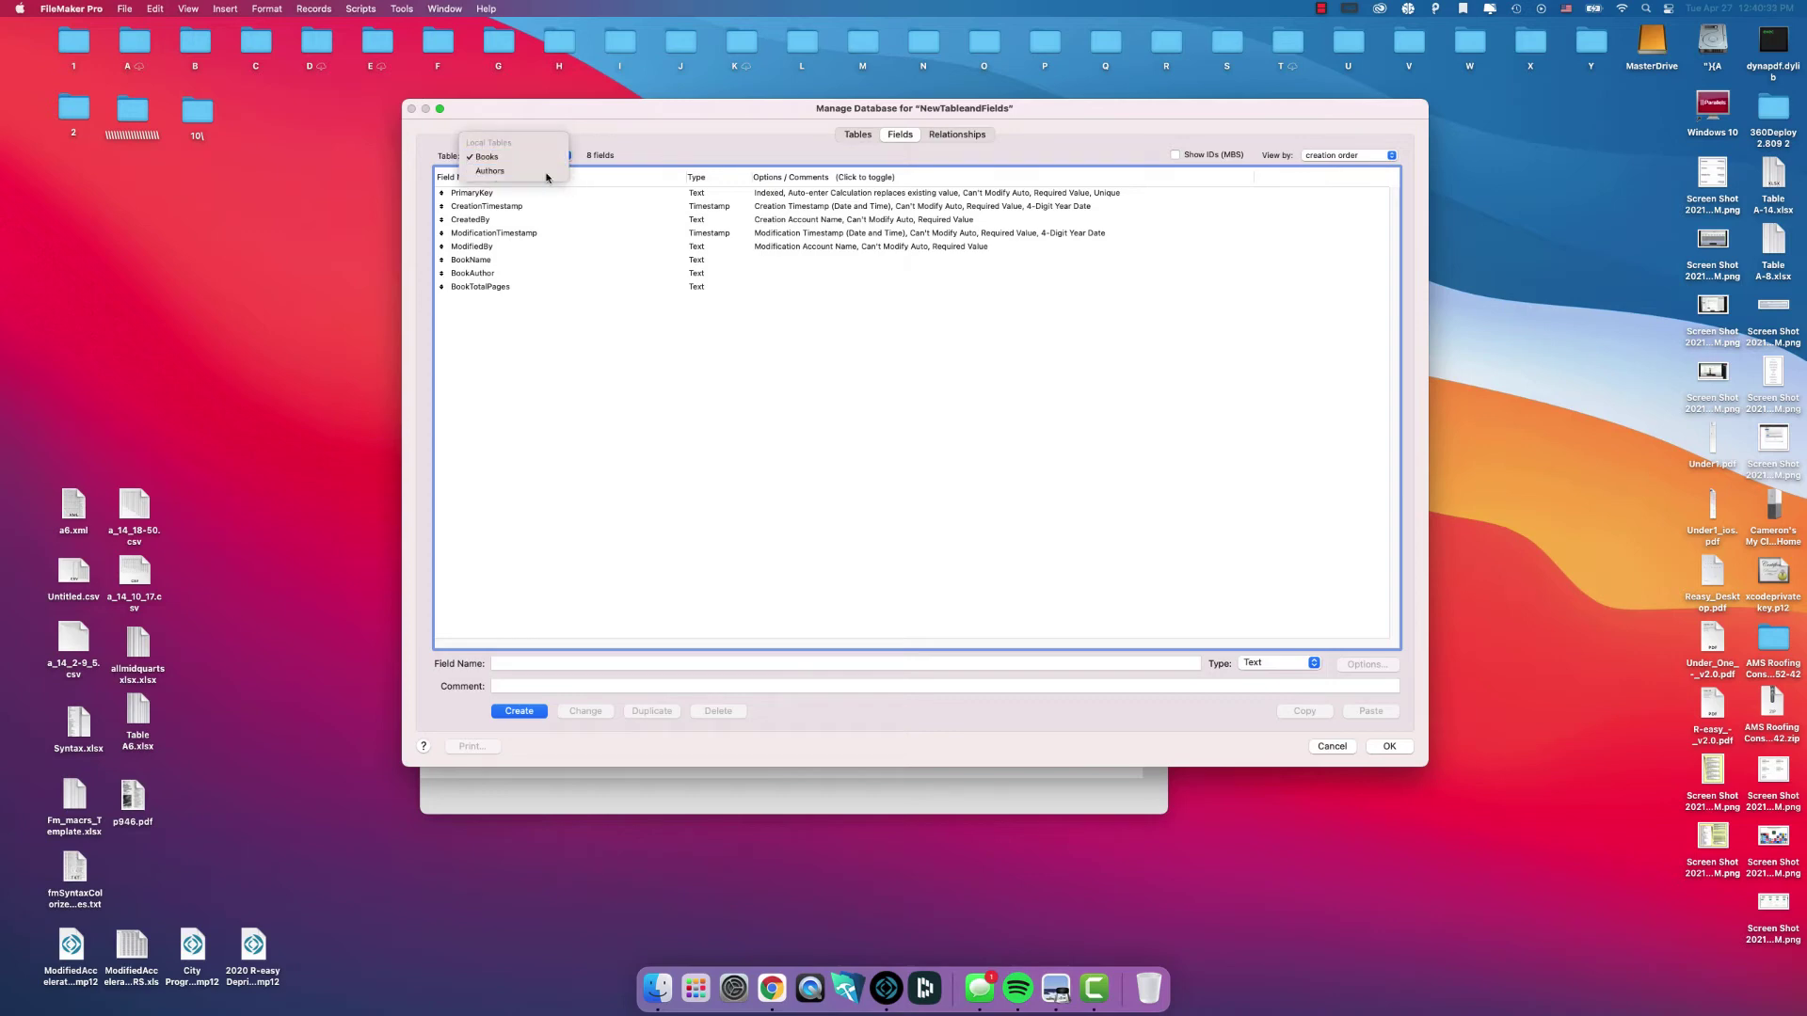
pyautogui.click(522, 170)
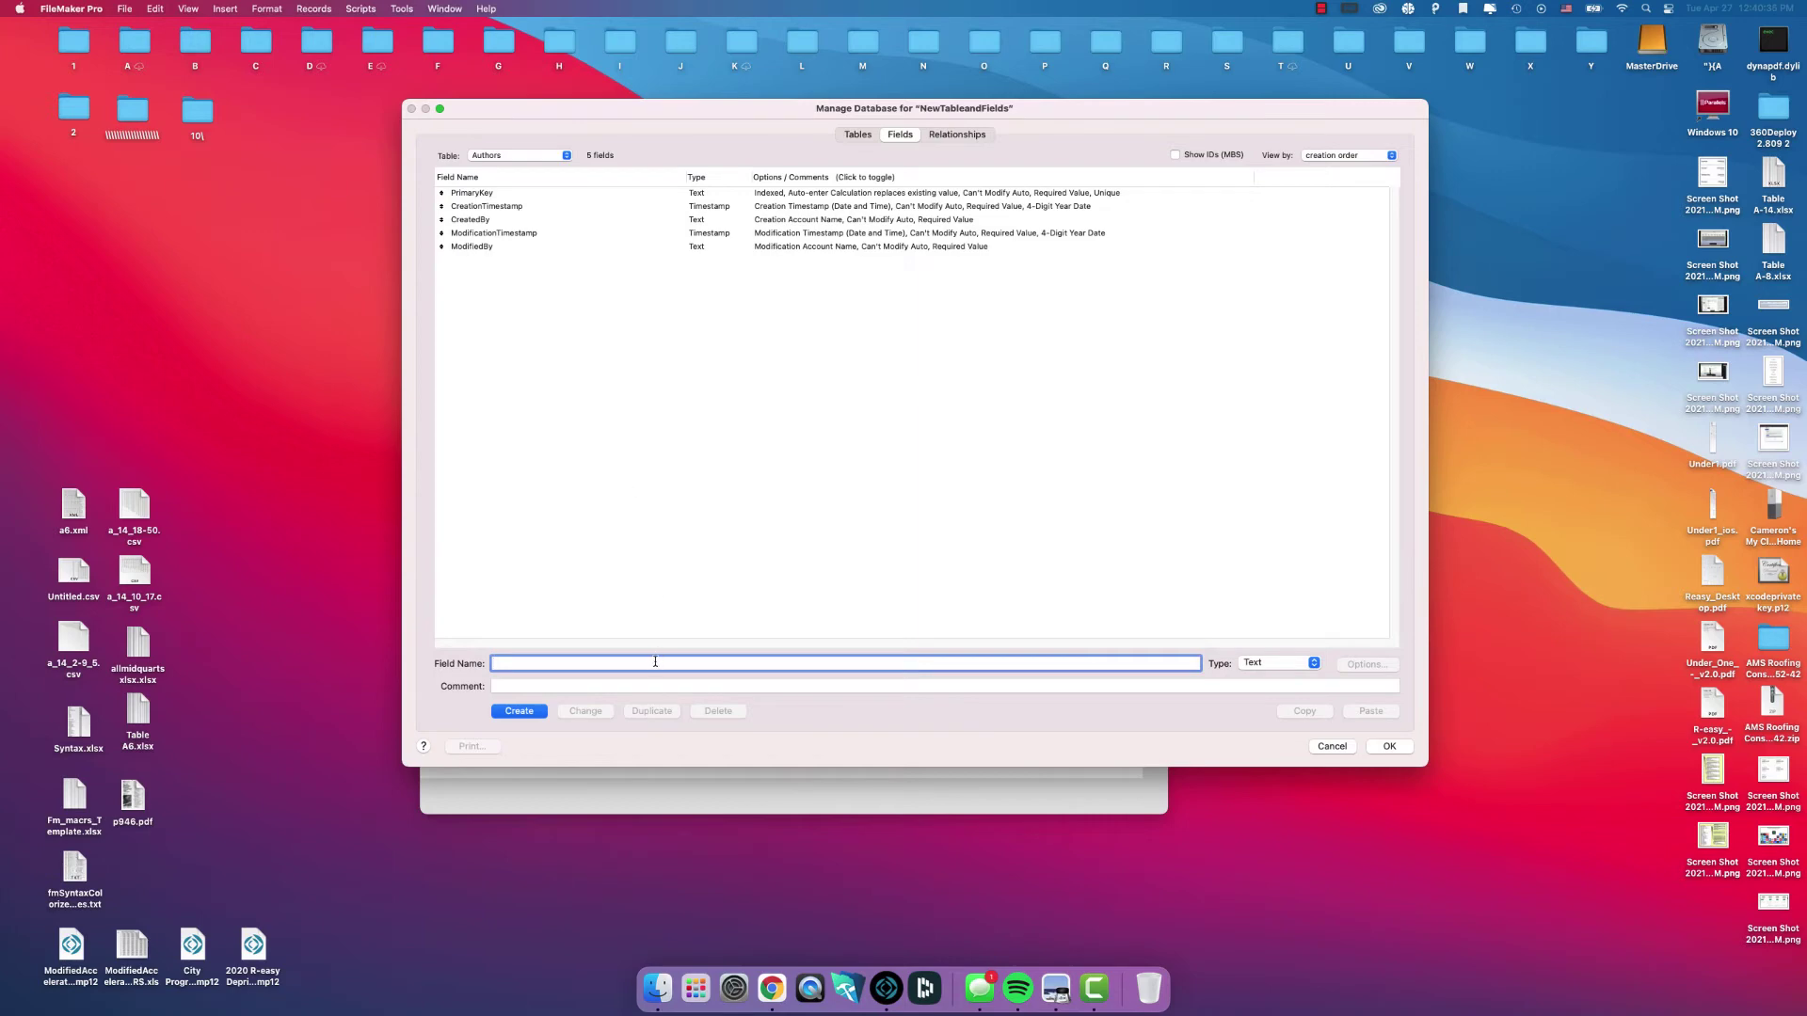
# - Add FirstName and LastName text fields to Authors
pyautogui.write('FirstName')
pyautogui.press('Return')
pyautogui.write('Last')
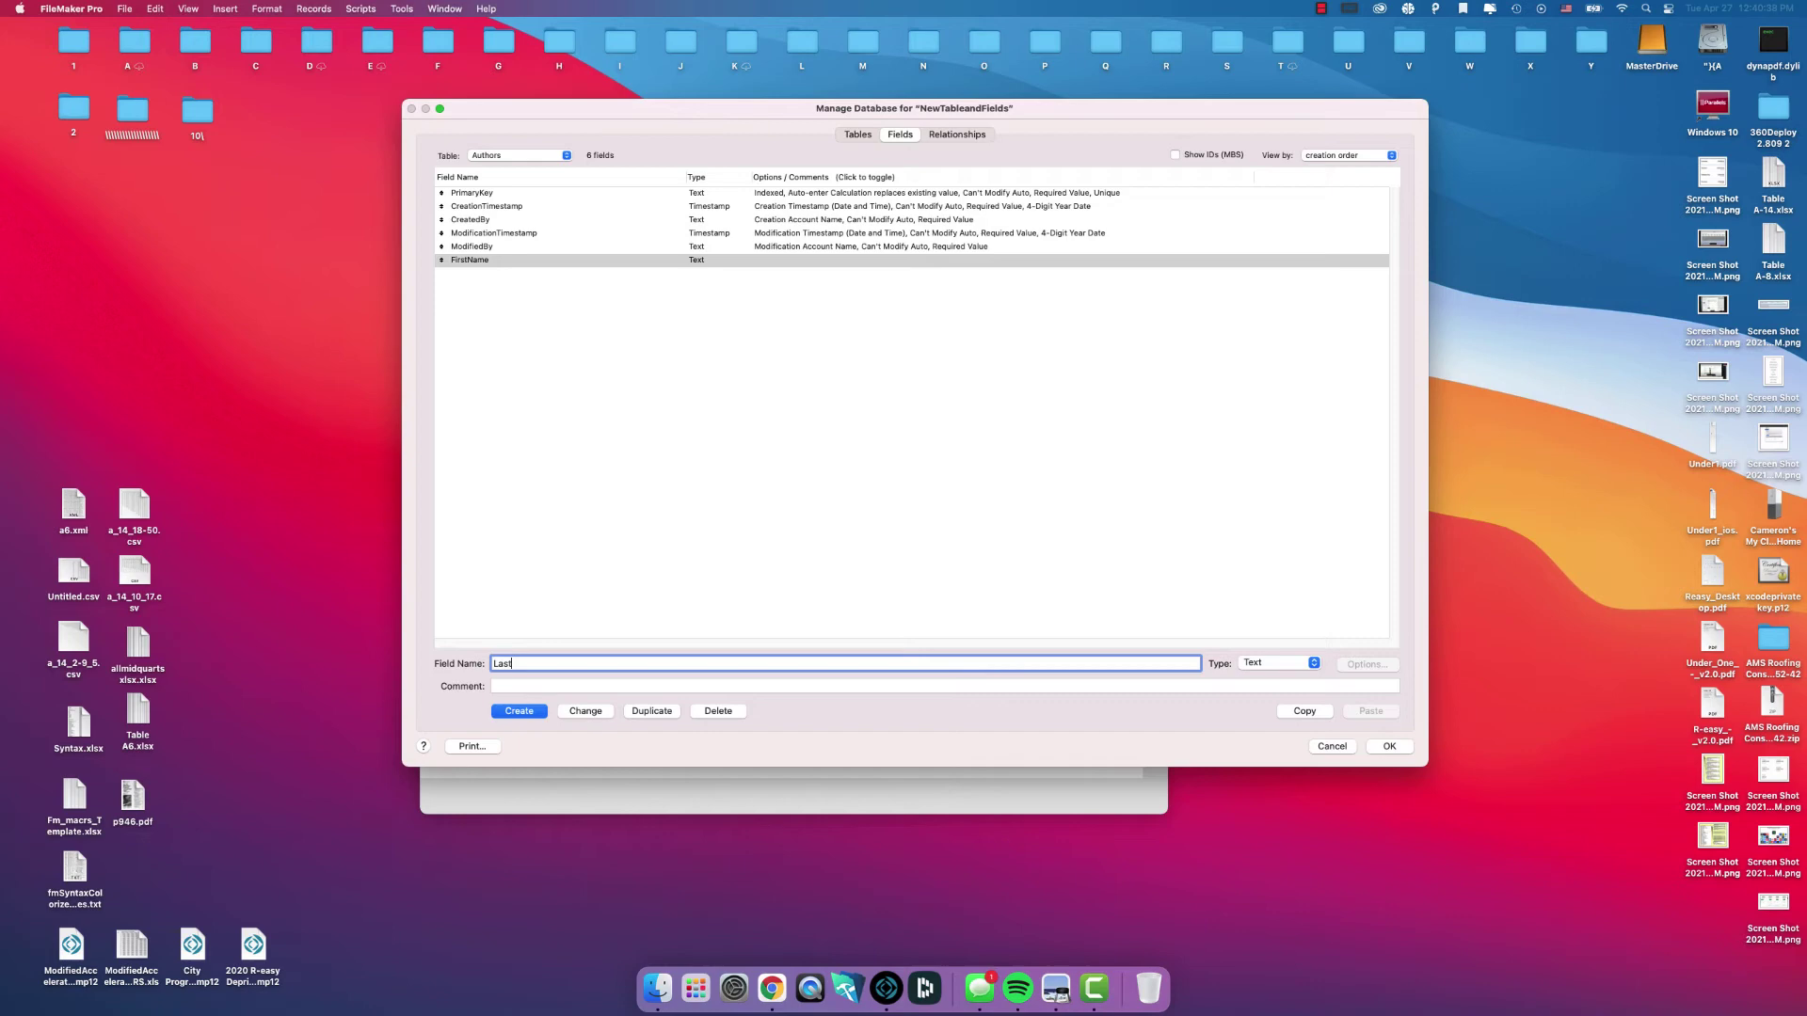
pyautogui.write('Name')
pyautogui.press('Return')
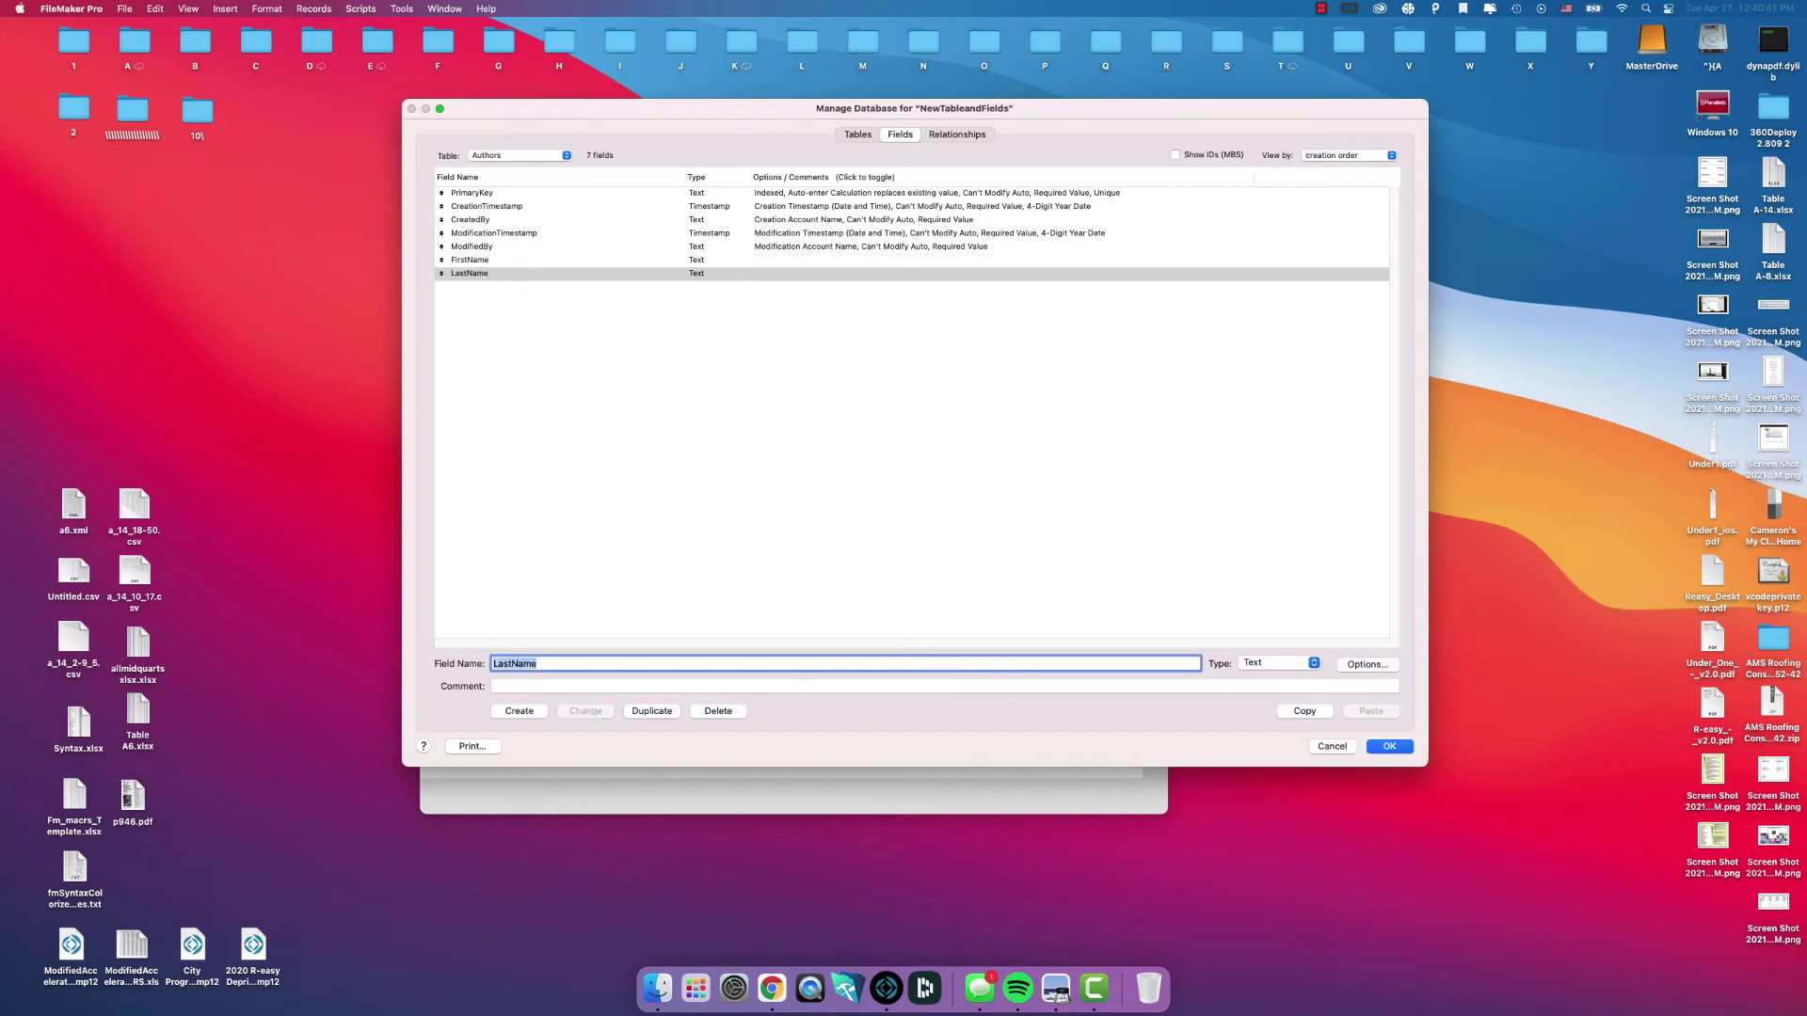
# - Enter a new field named c_FullName with type Calculation
pyautogui.write('c')
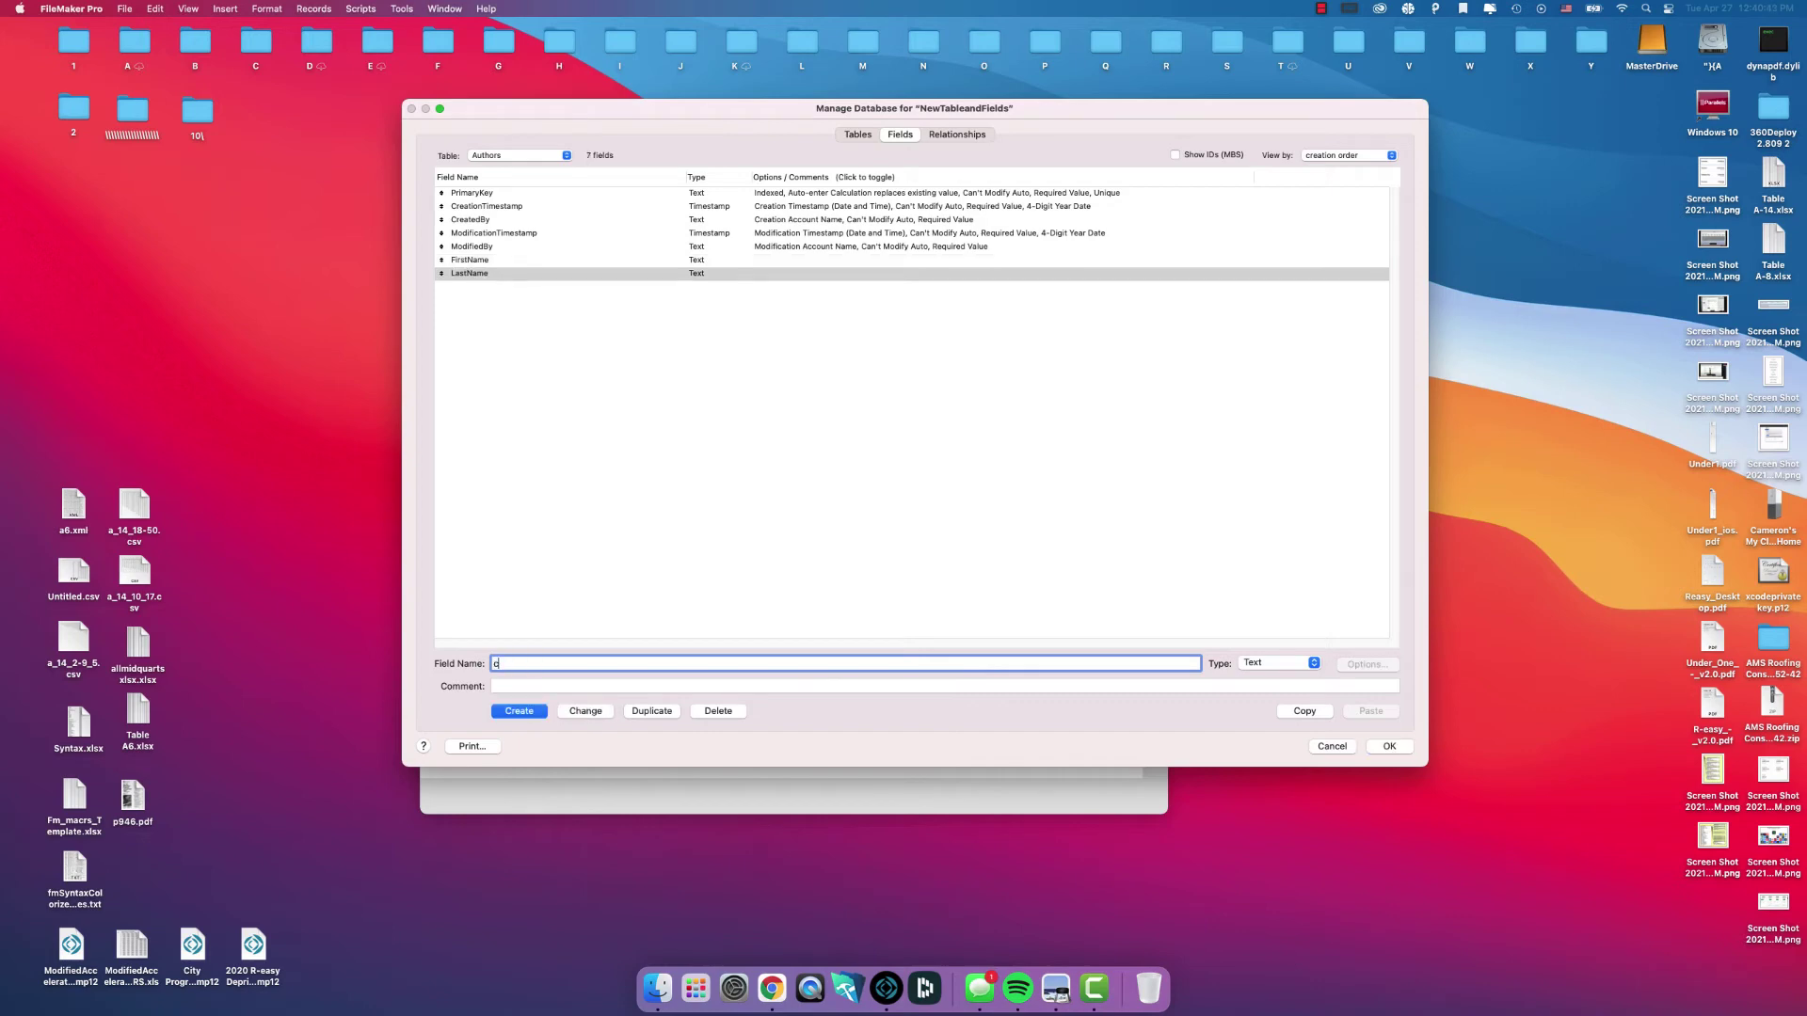
pyautogui.write('_FullName')
pyautogui.press('super+l')
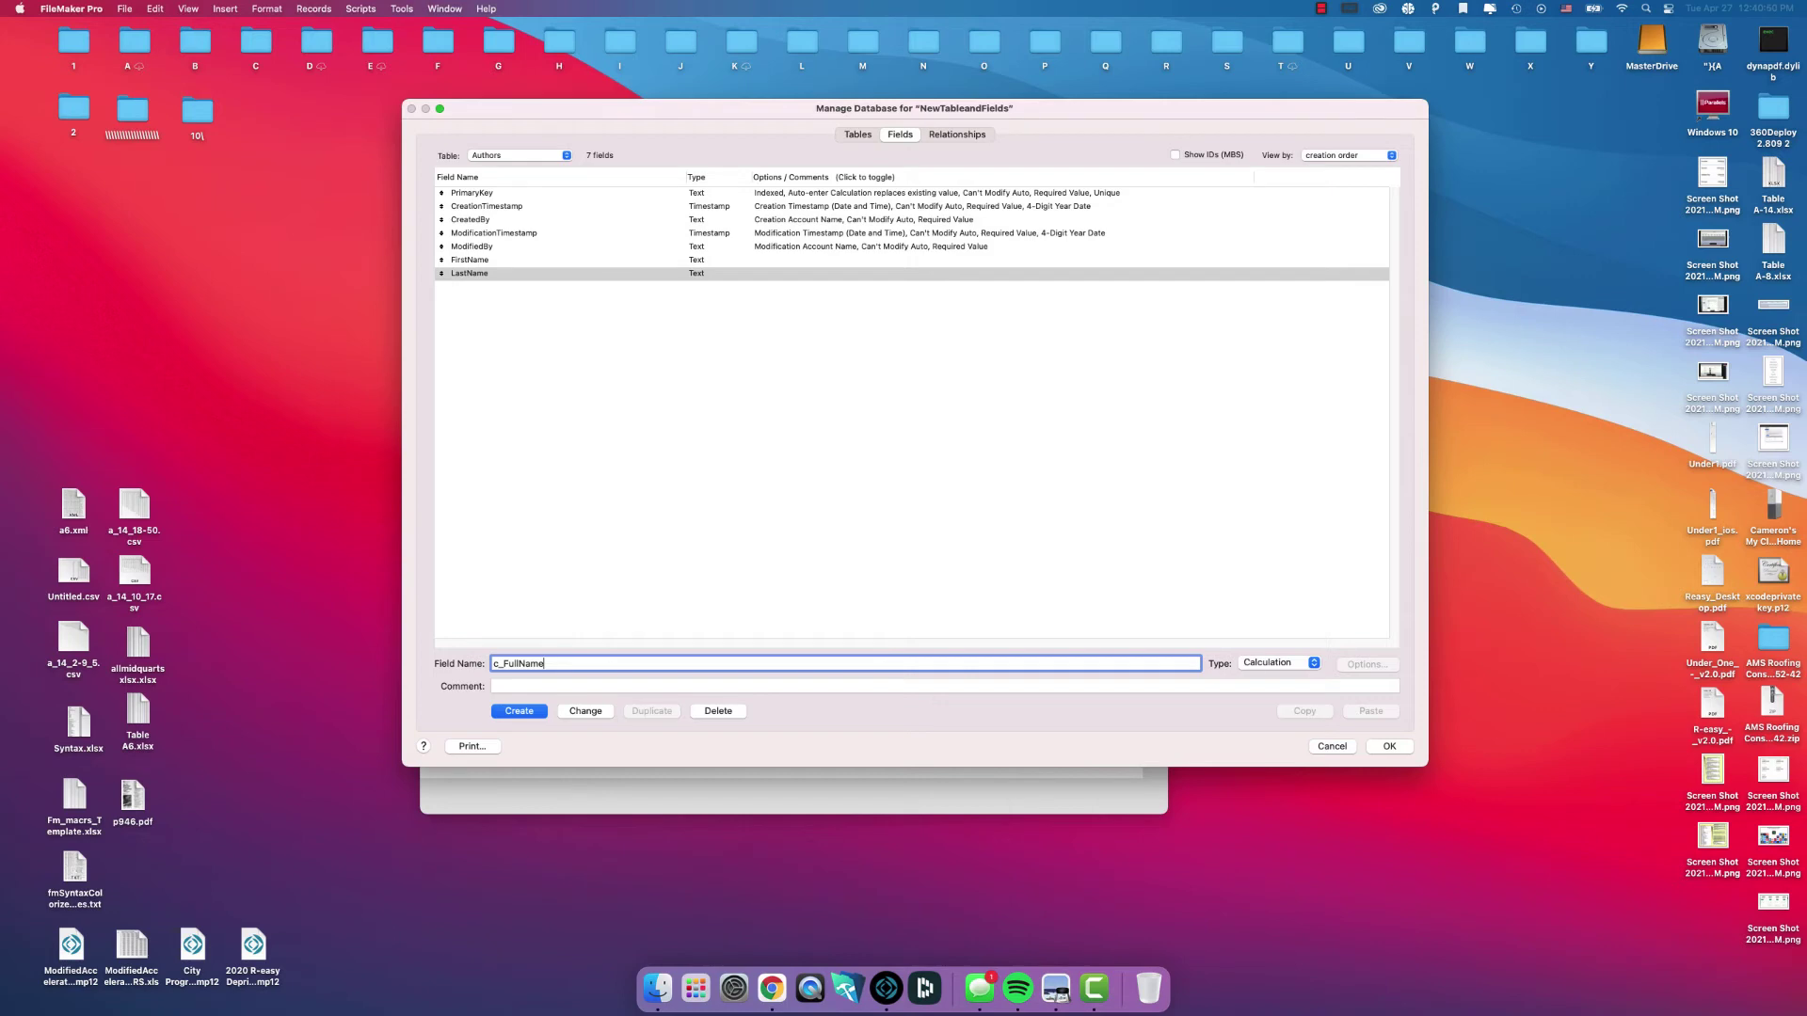
pyautogui.click(1257, 664)
pyautogui.click(1256, 668)
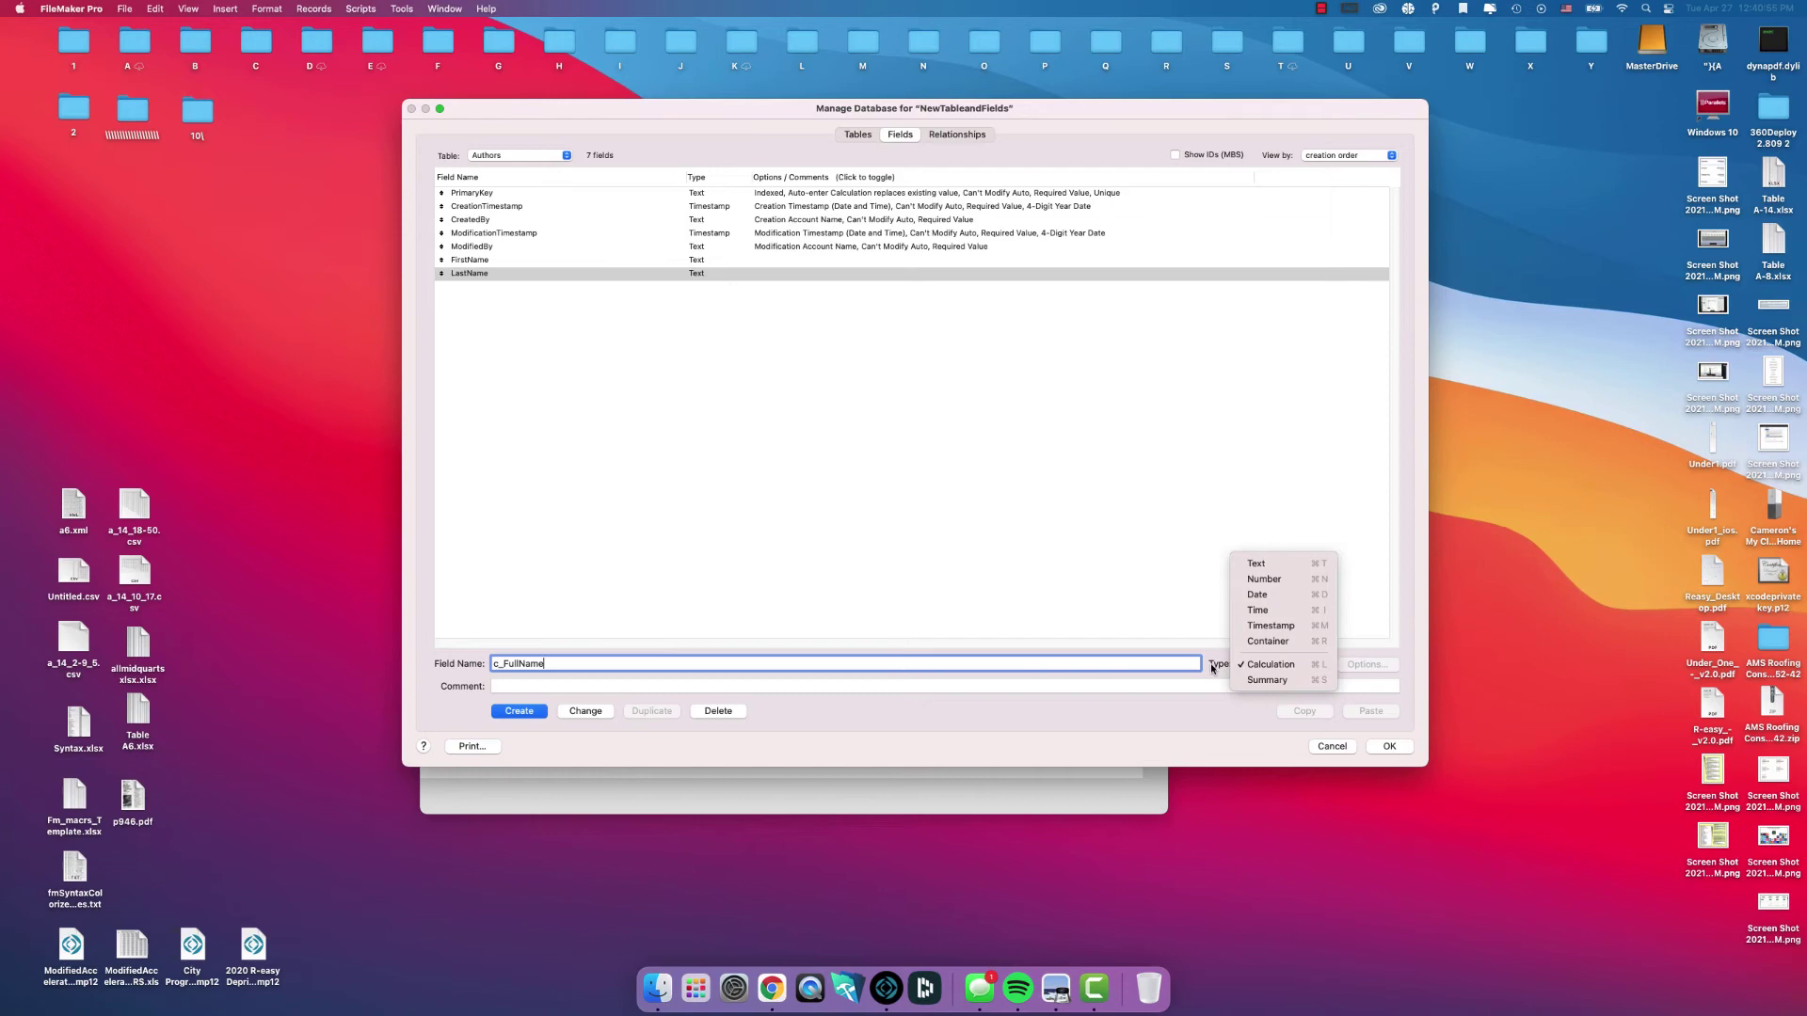
pyautogui.click(1259, 665)
pyautogui.click(1270, 670)
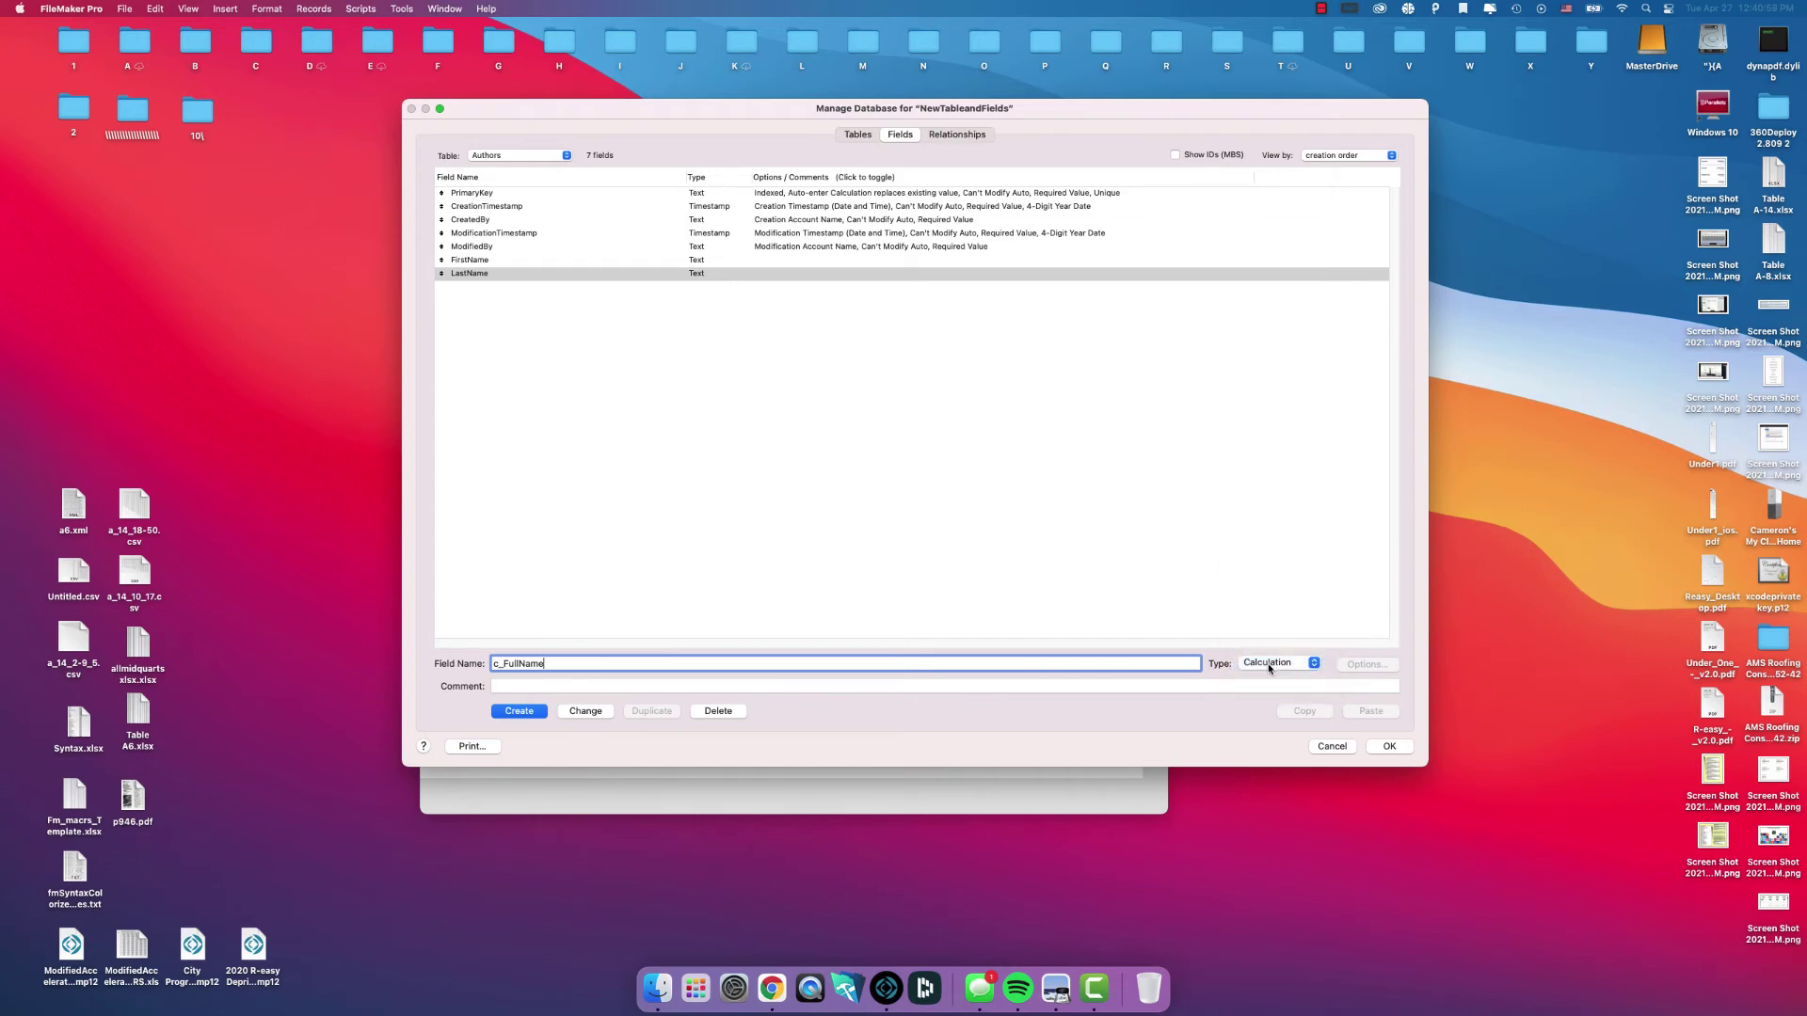
# - Create c_FullName and start its formula with FirstName in the Specify Calculation dialog
pyautogui.click(519, 711)
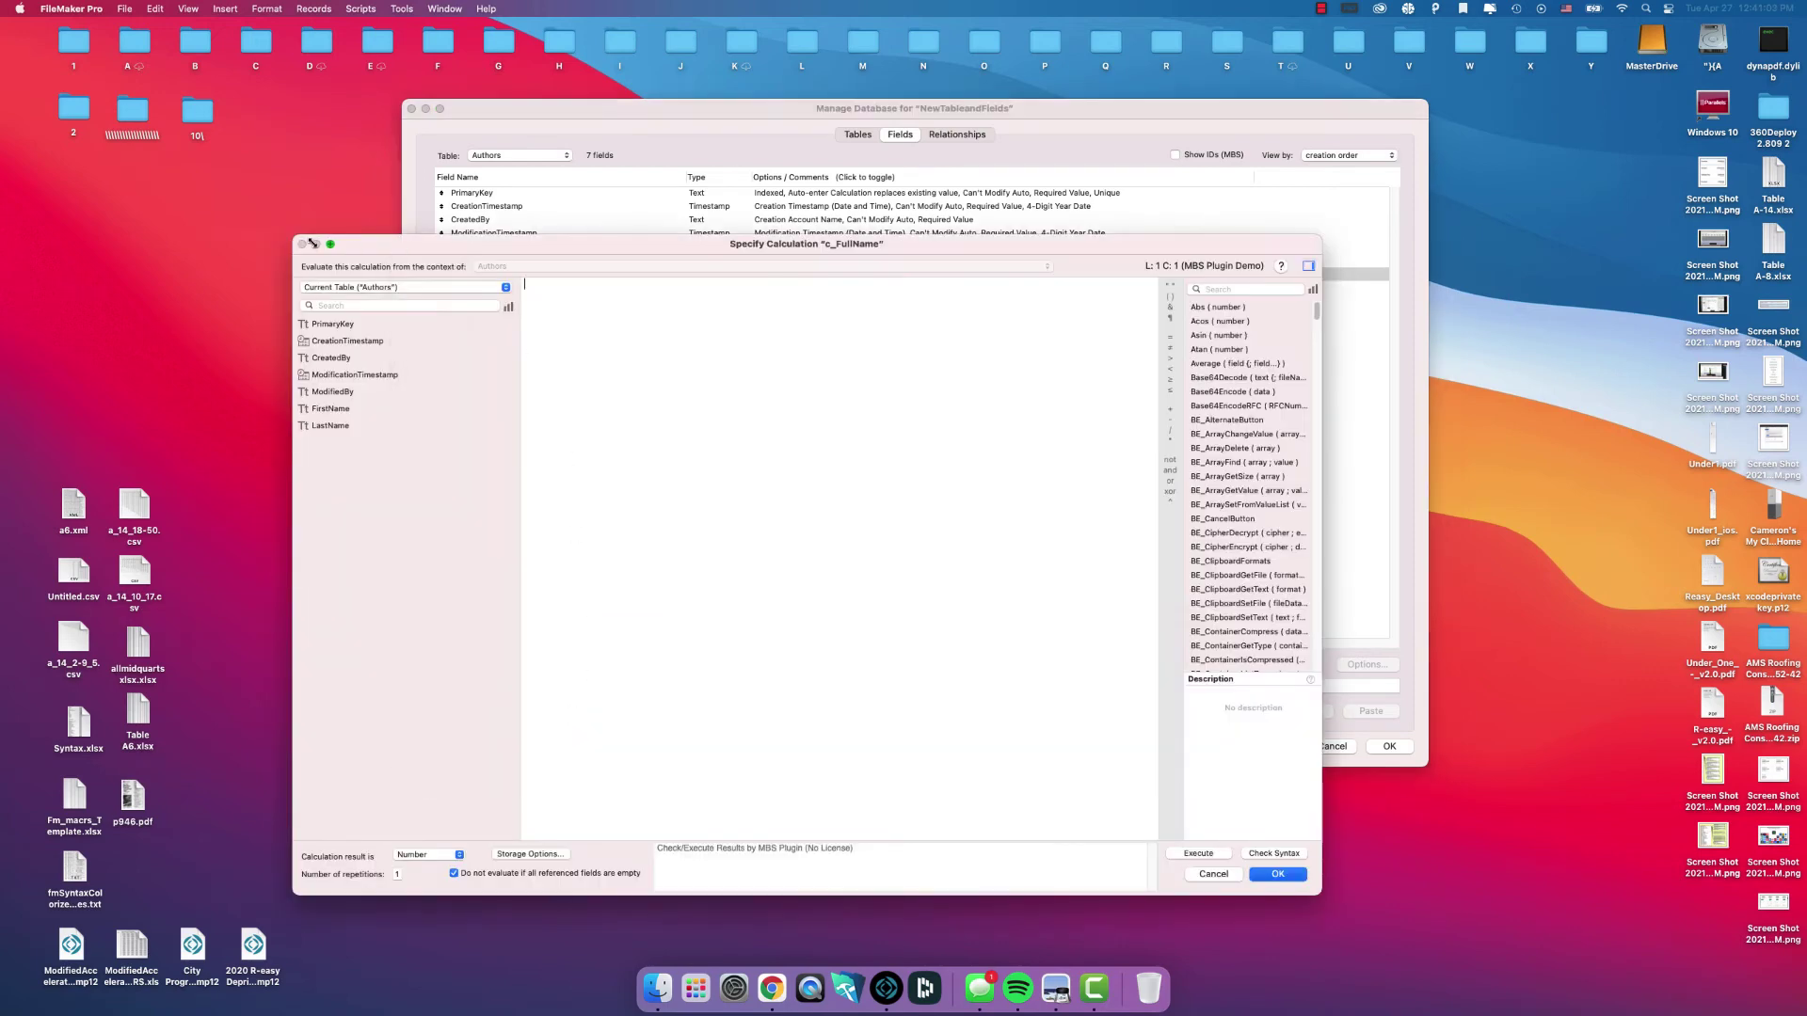
pyautogui.moveTo(314, 243); pyautogui.dragTo(586, 425)
pyautogui.moveTo(838, 430); pyautogui.dragTo(664, 311)
pyautogui.doubleClick(425, 470)
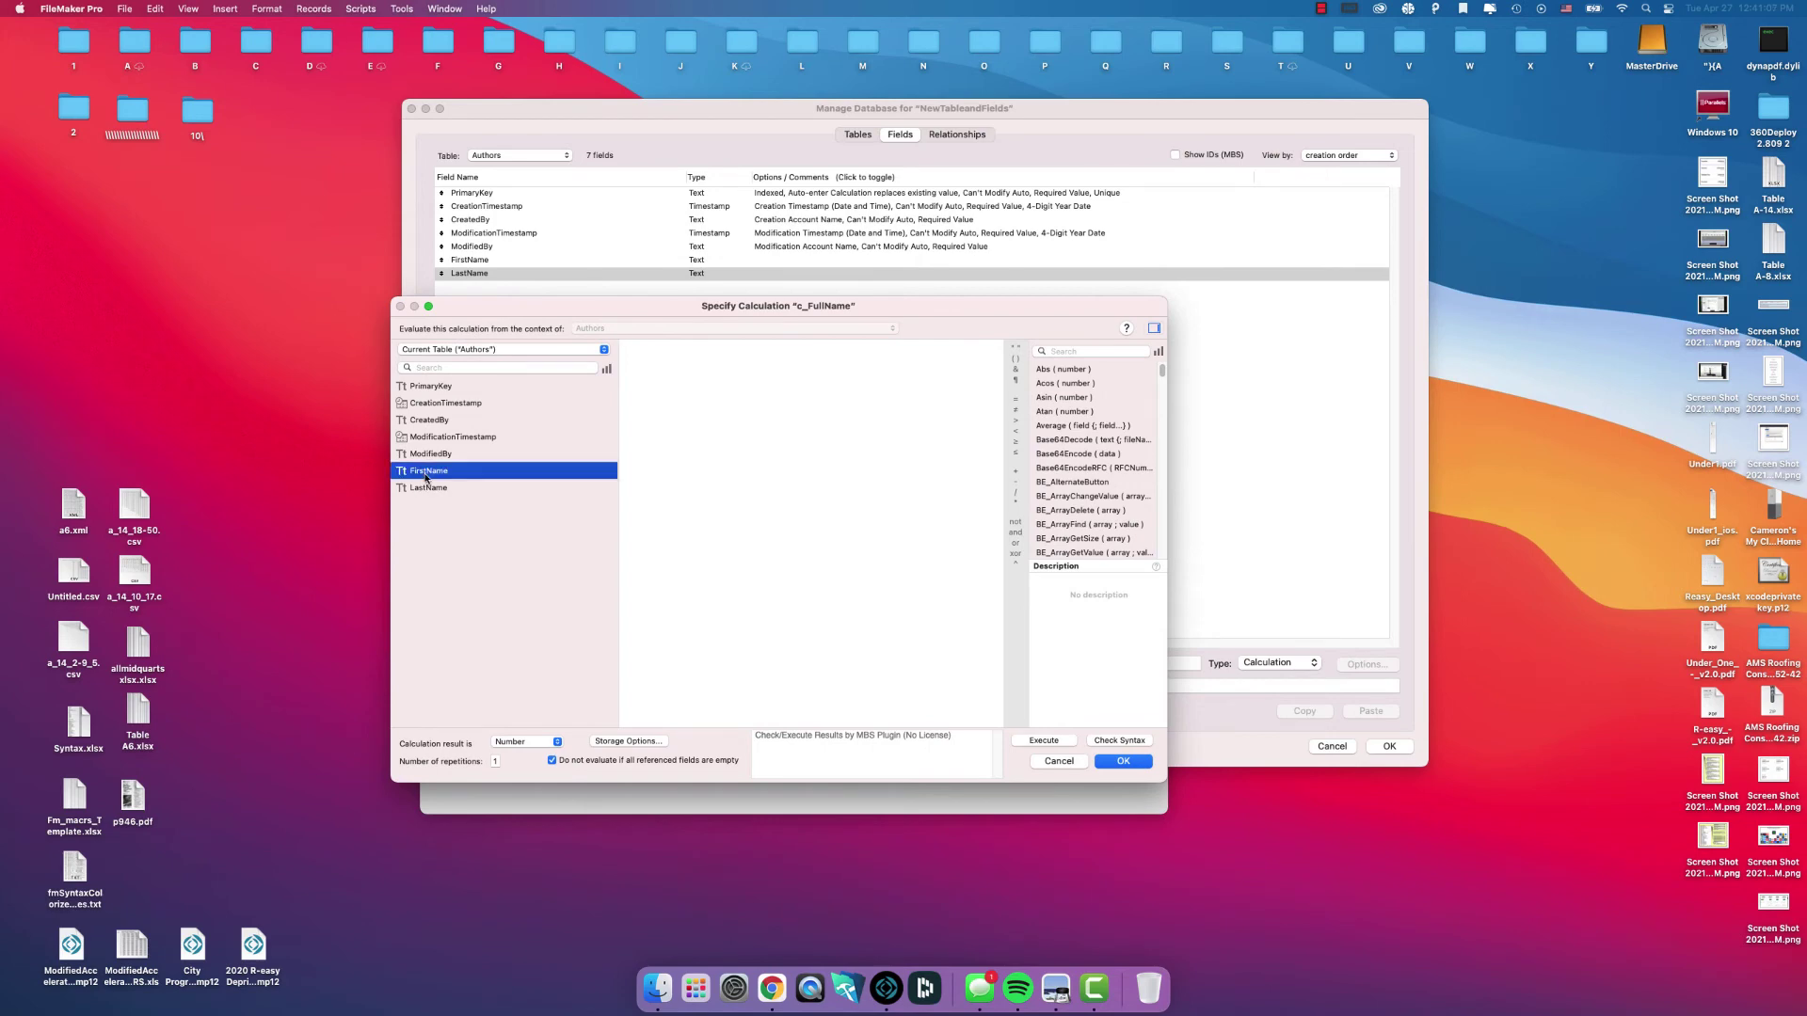
pyautogui.doubleClick(664, 346)
pyautogui.press('BackSpace')
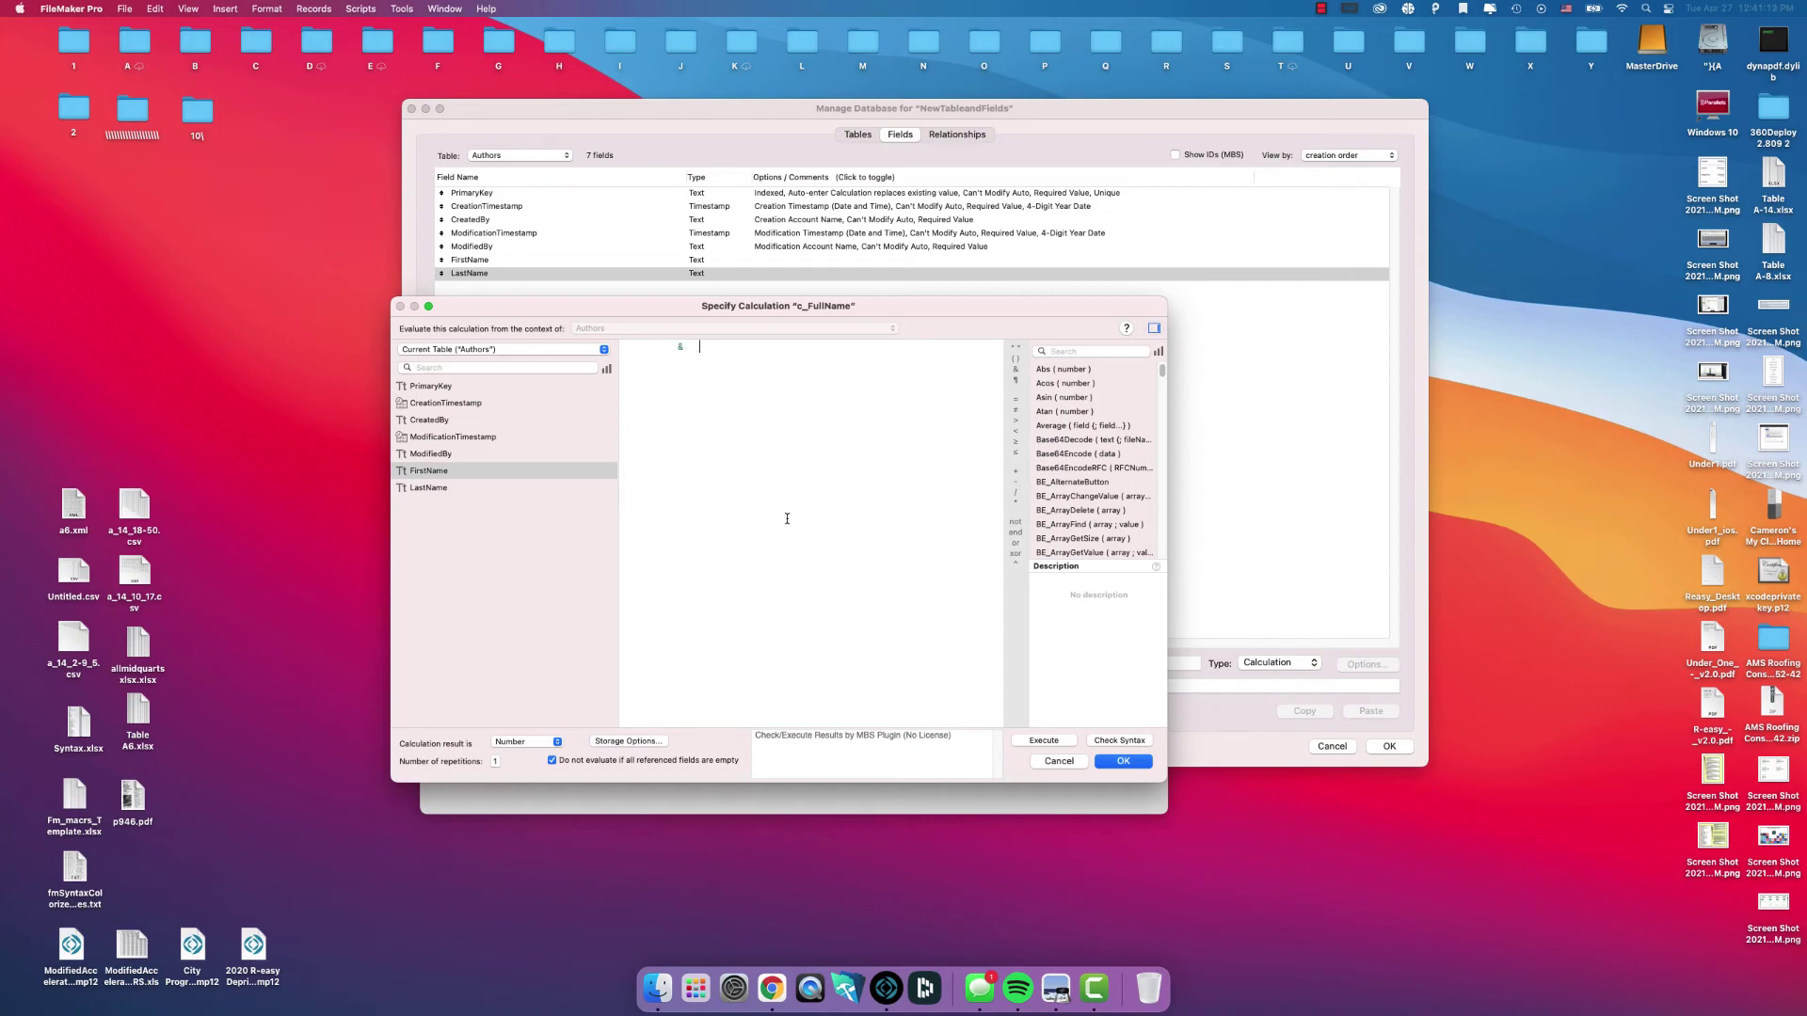
# - Switch macOS to Dark appearance in System Preferences > General, then return to FileMaker
pyautogui.click(696, 988)
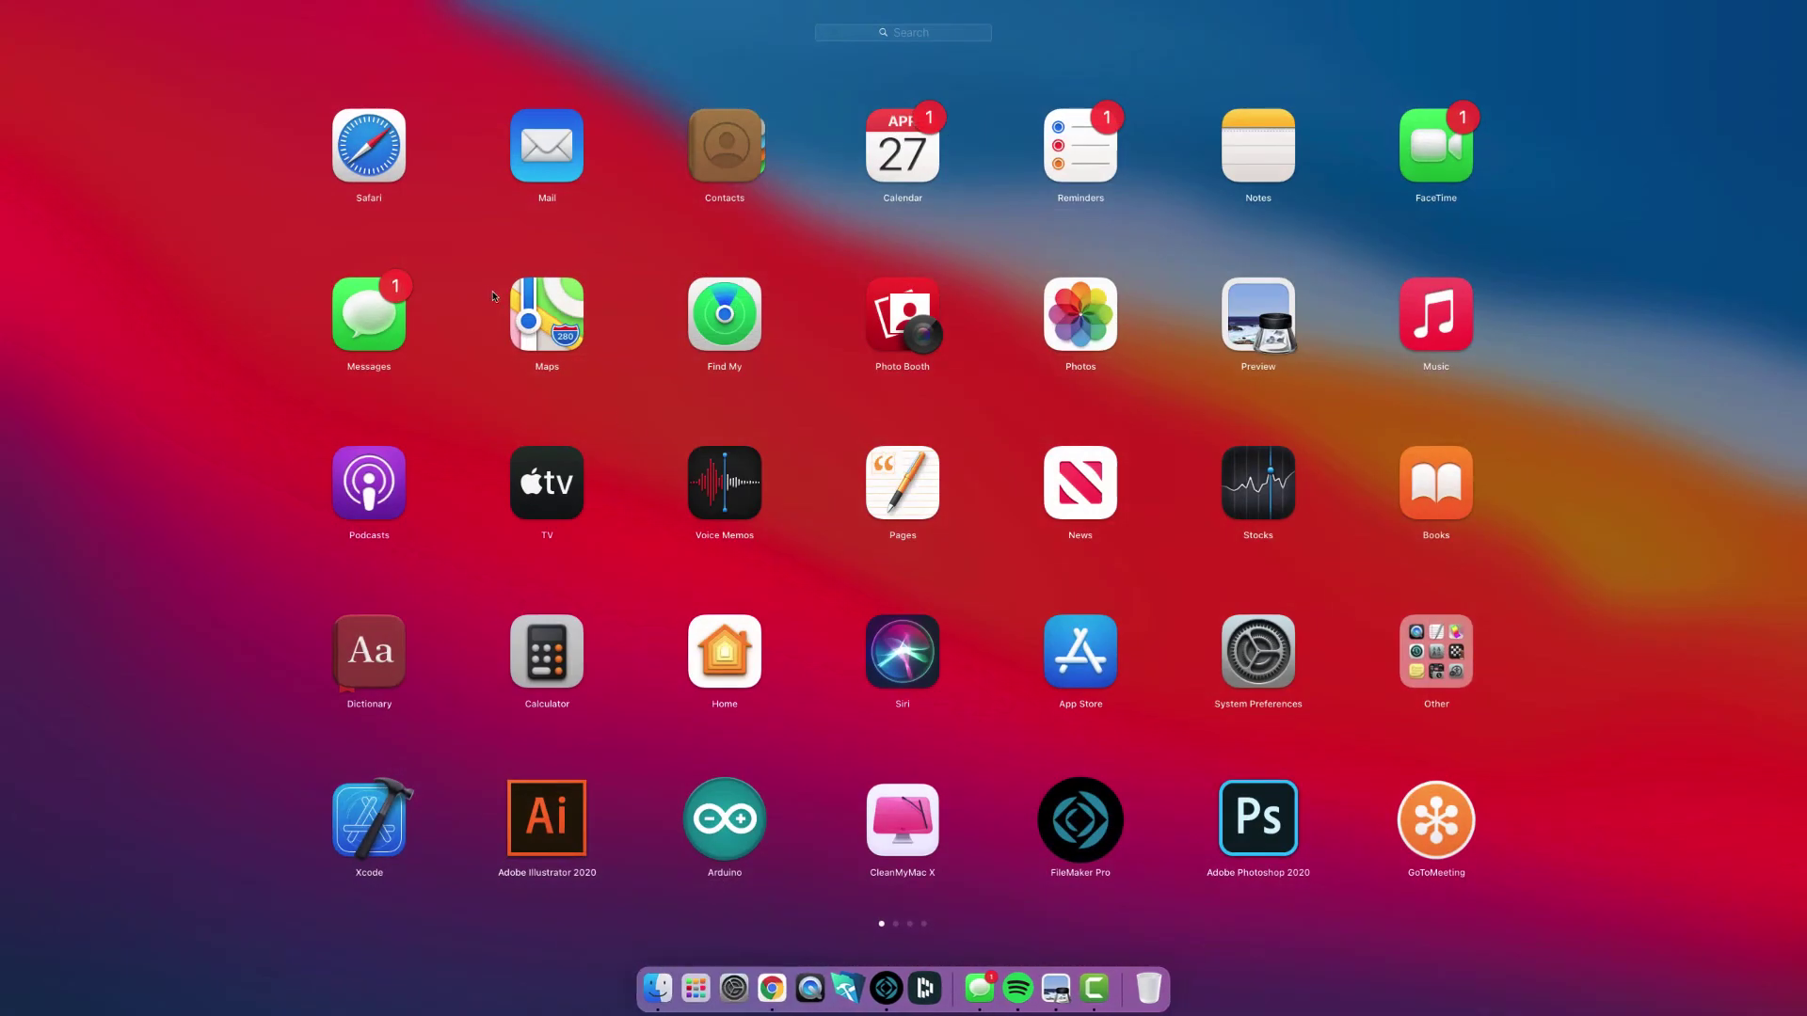
pyautogui.click(734, 988)
pyautogui.click(308, 447)
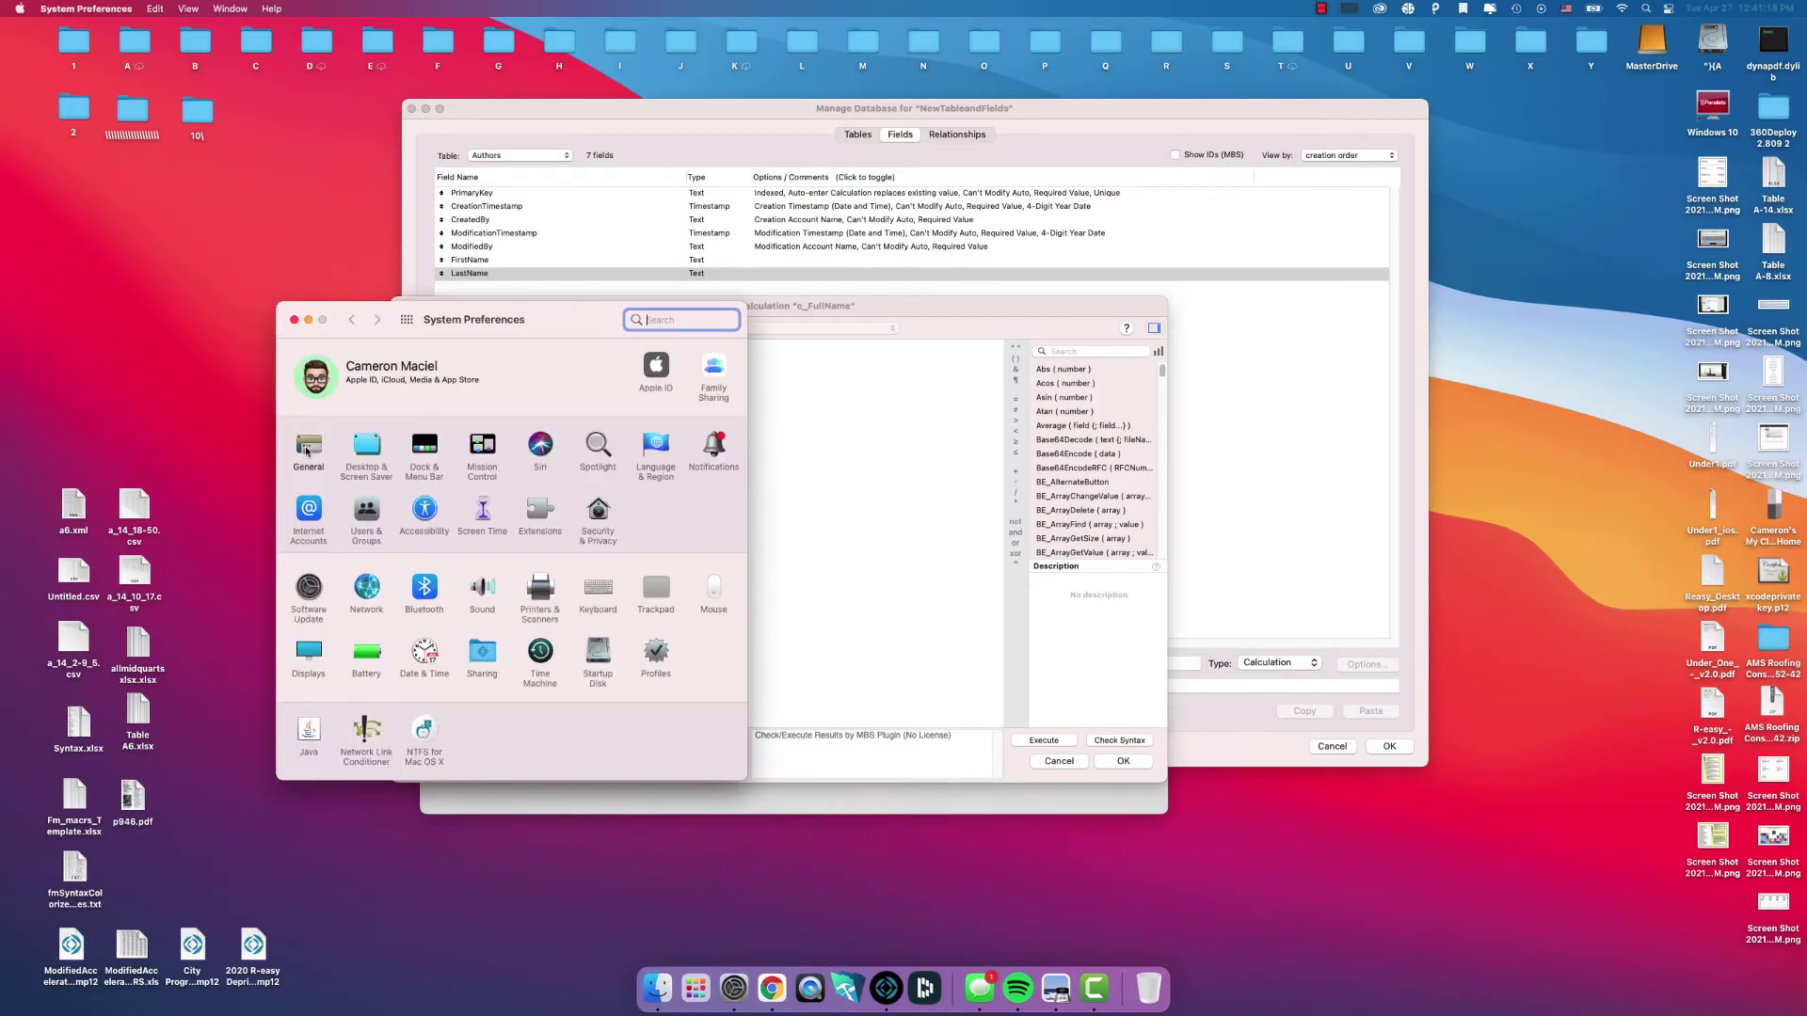
pyautogui.click(528, 371)
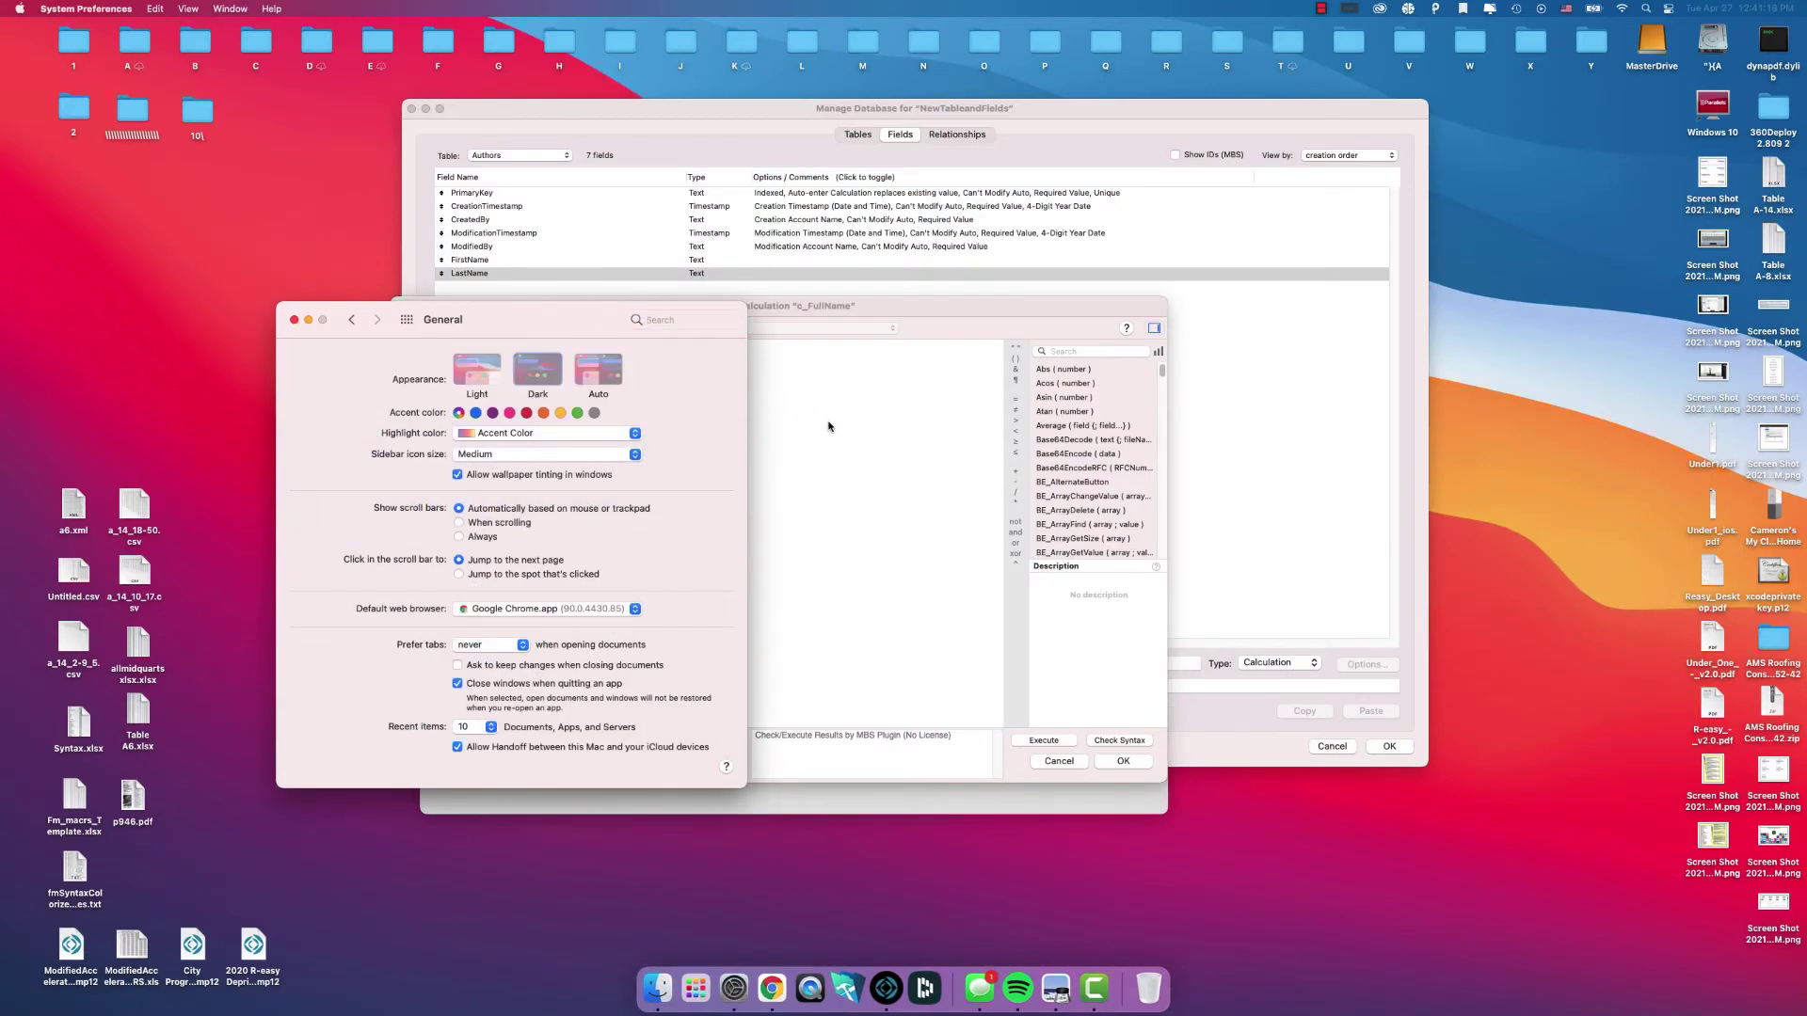
pyautogui.click(940, 315)
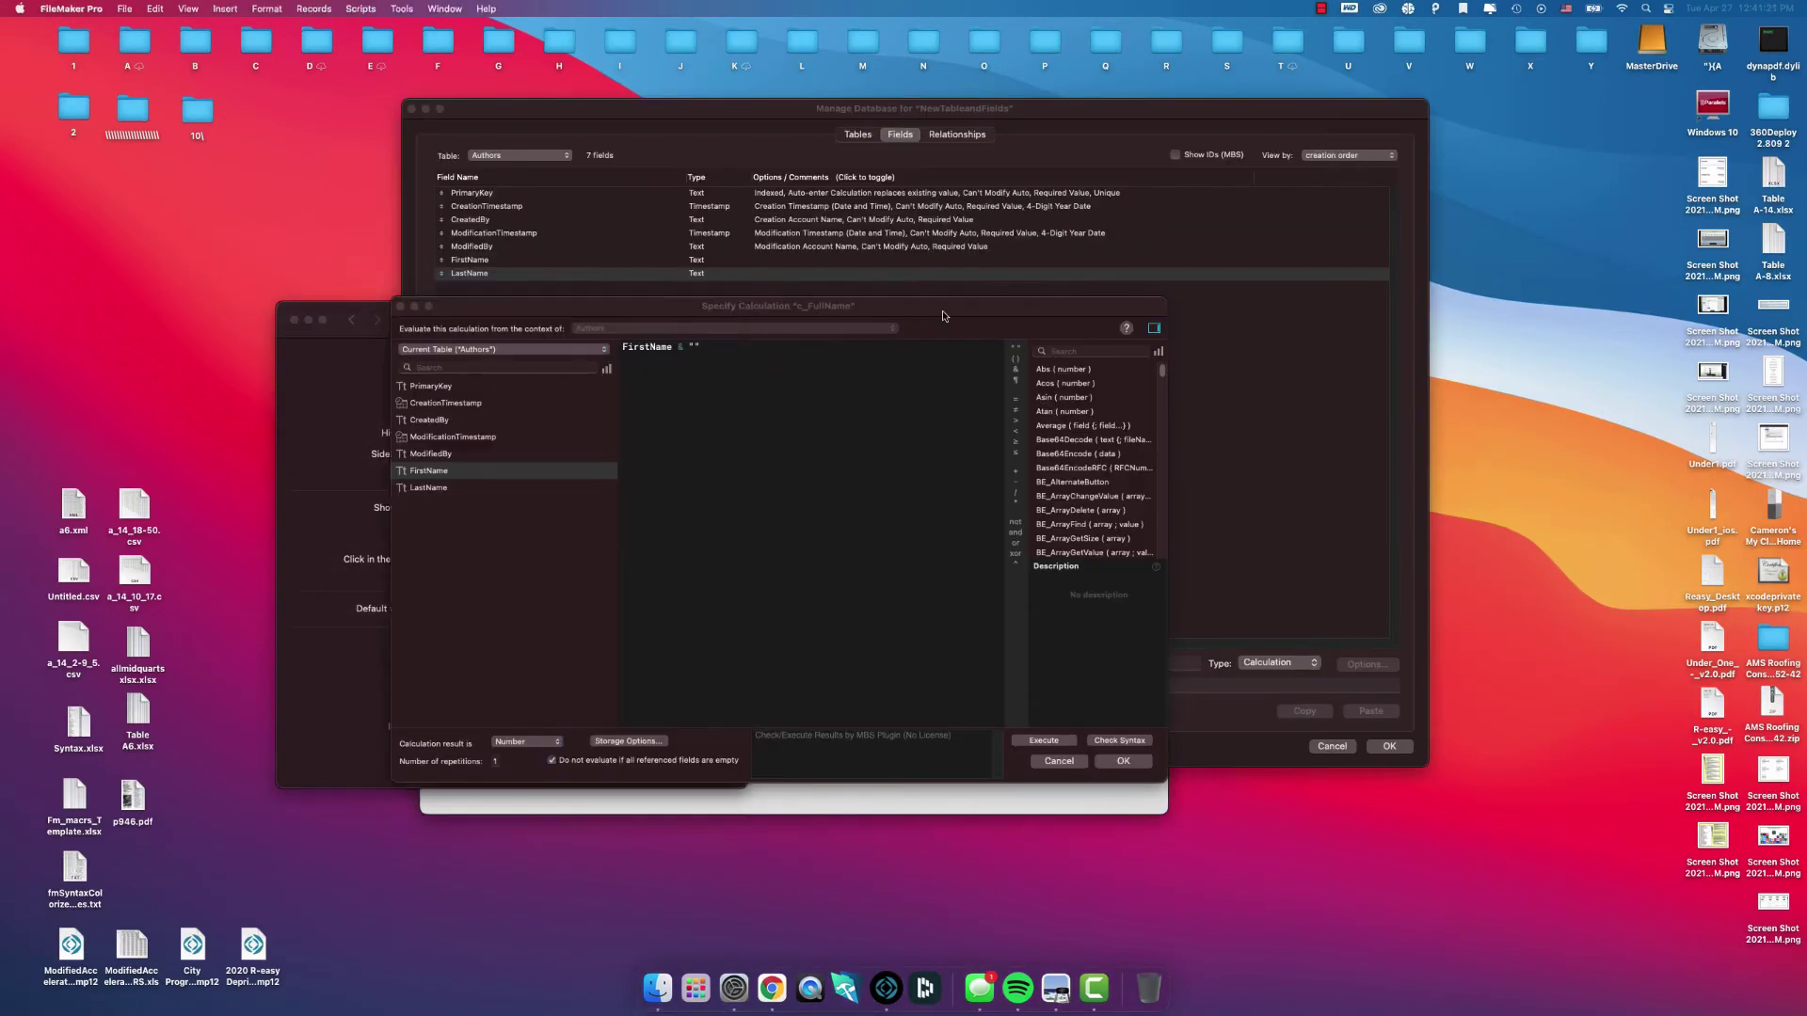
# - Complete c_FullName as FirstName & " " & LastName with a Text result and save it
pyautogui.click(308, 319)
pyautogui.moveTo(728, 317); pyautogui.dragTo(756, 349)
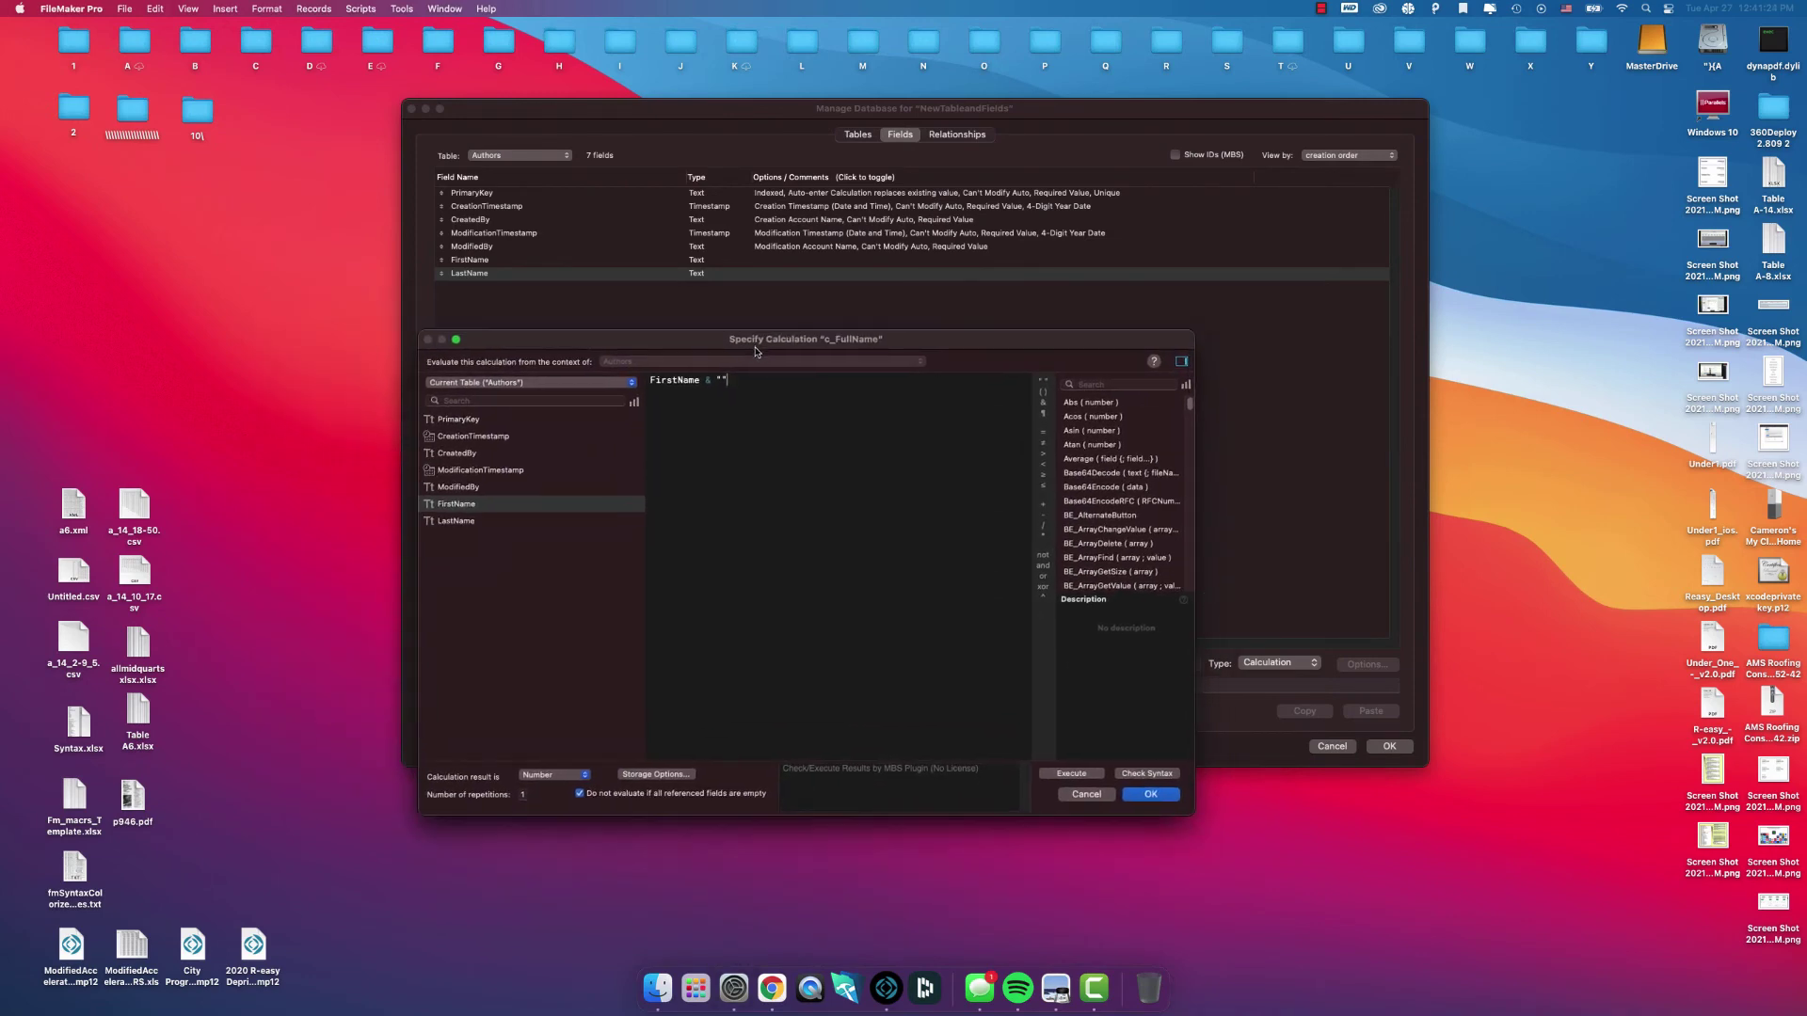
pyautogui.click(721, 380)
pyautogui.click(756, 379)
pyautogui.doubleClick(468, 523)
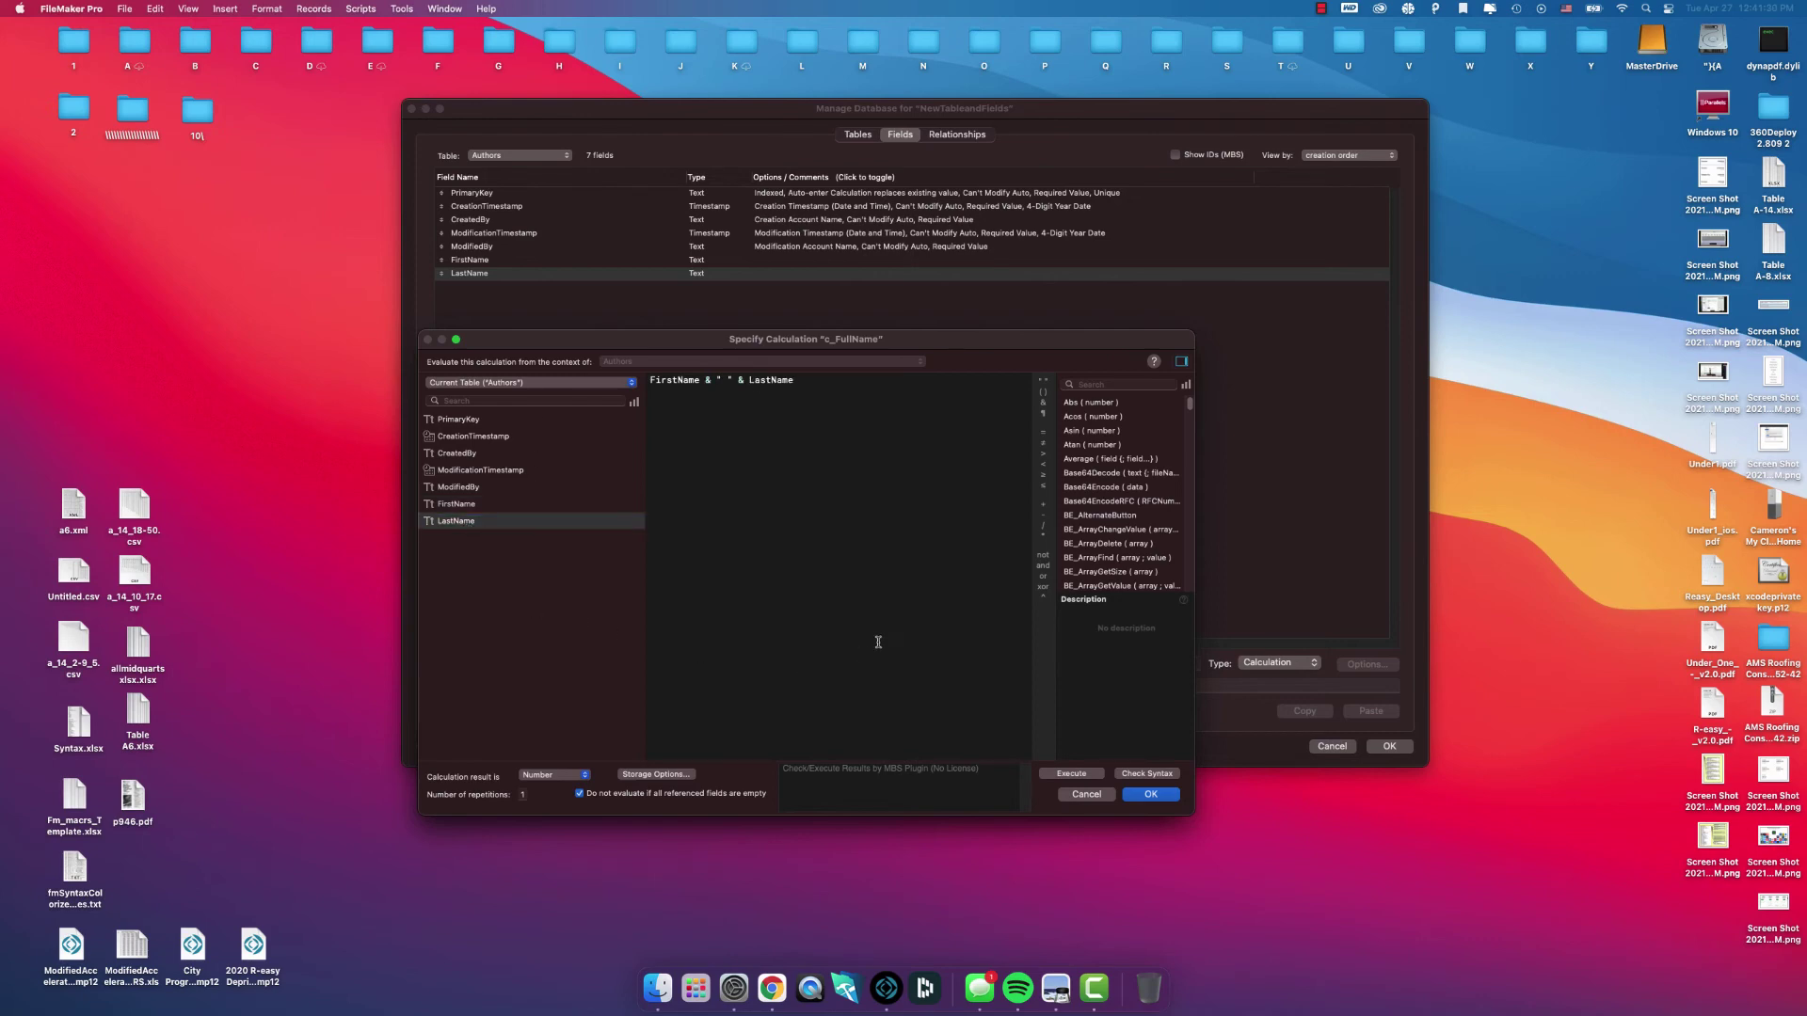
pyautogui.click(527, 776)
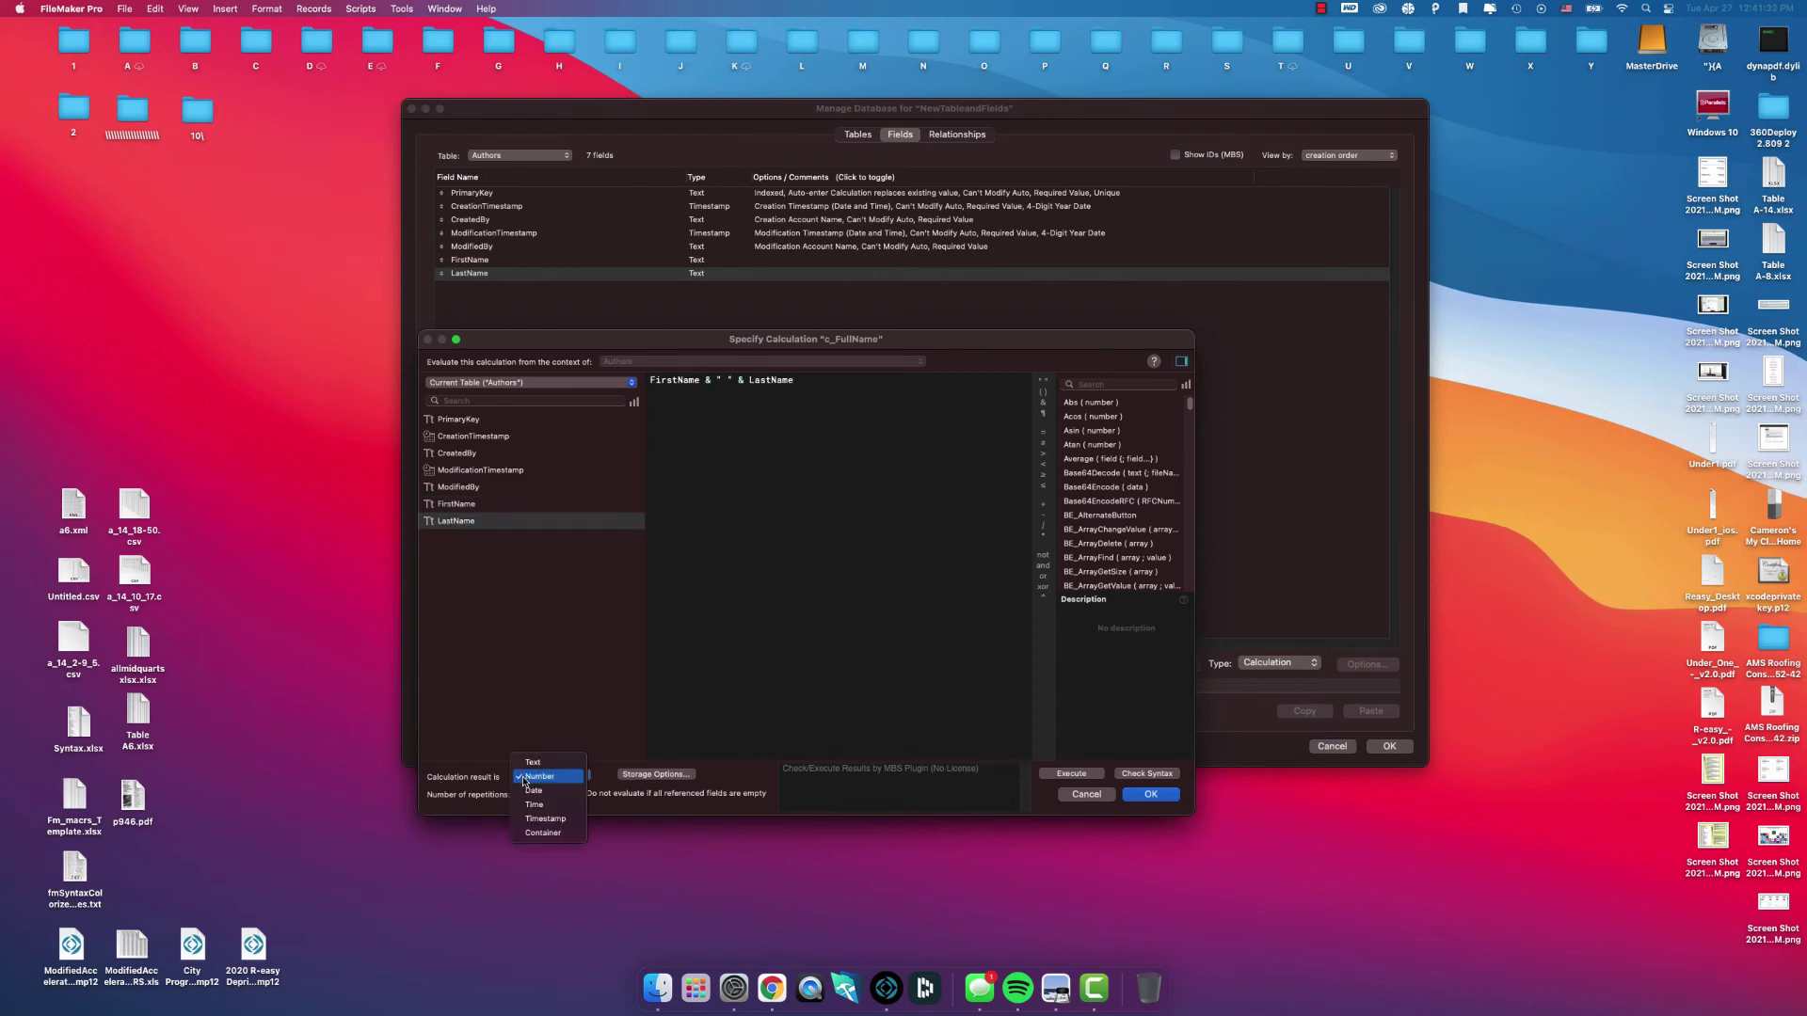
pyautogui.click(532, 764)
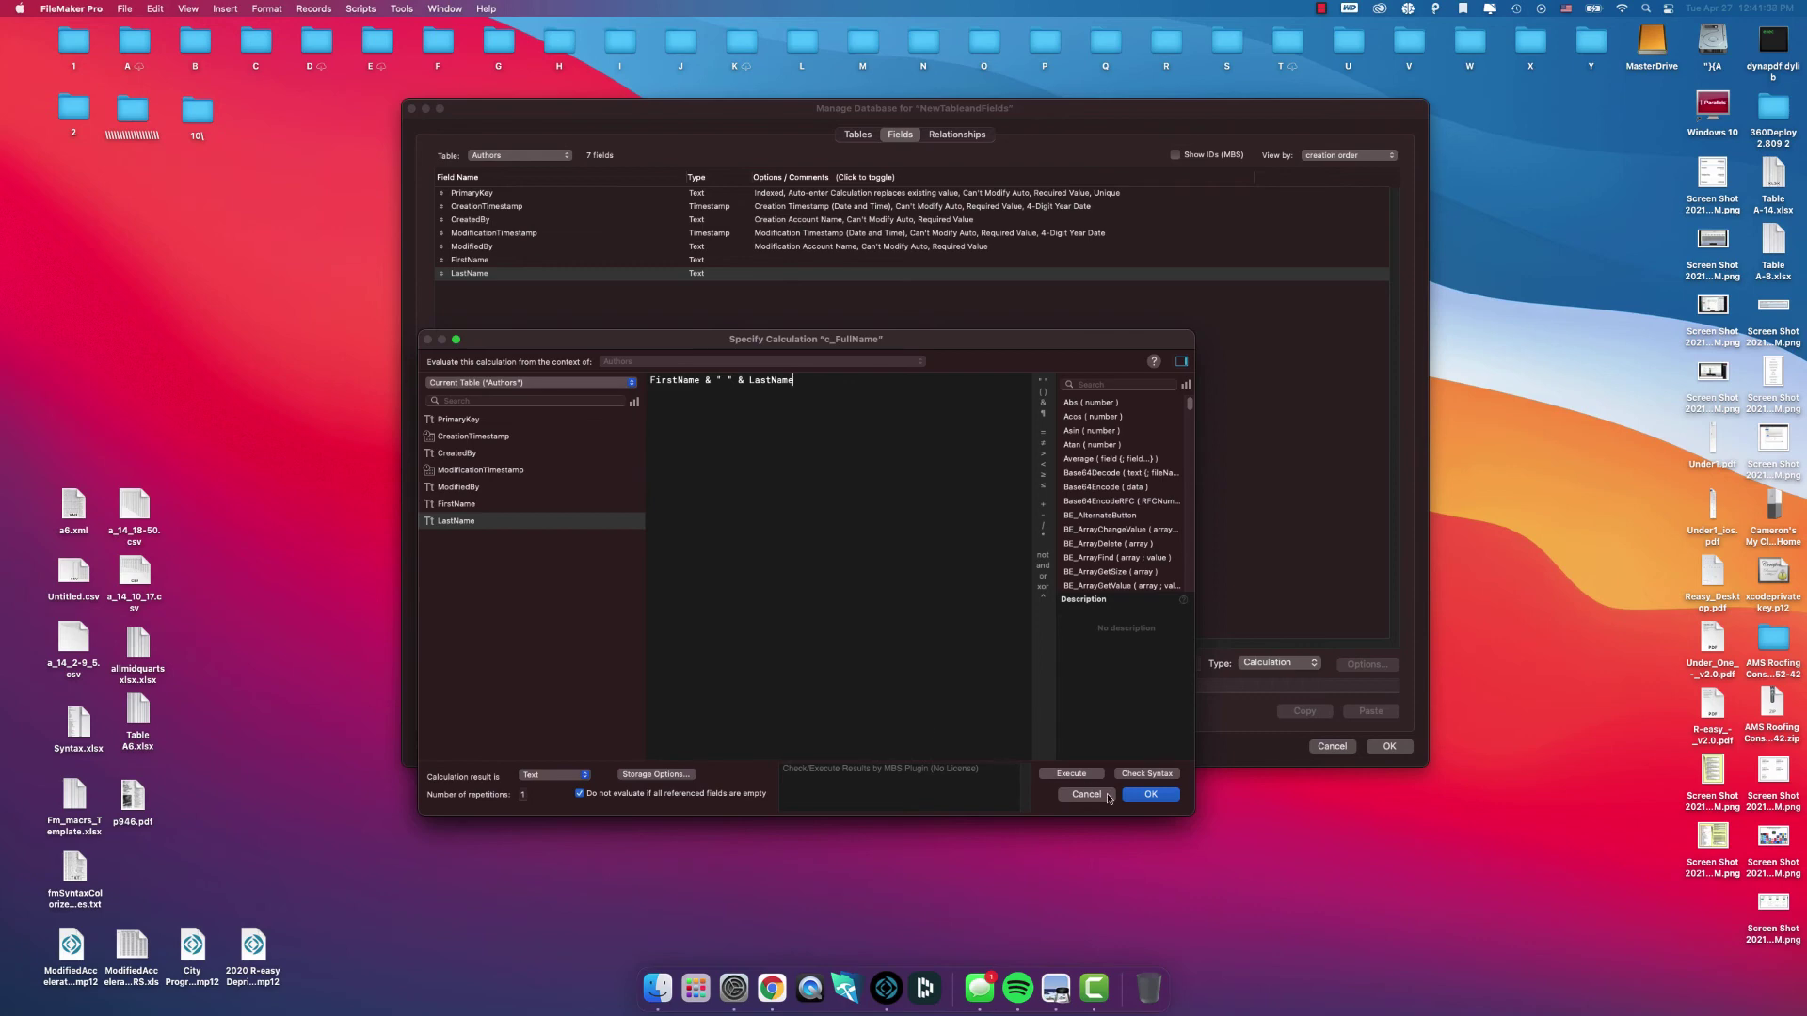
pyautogui.click(1139, 796)
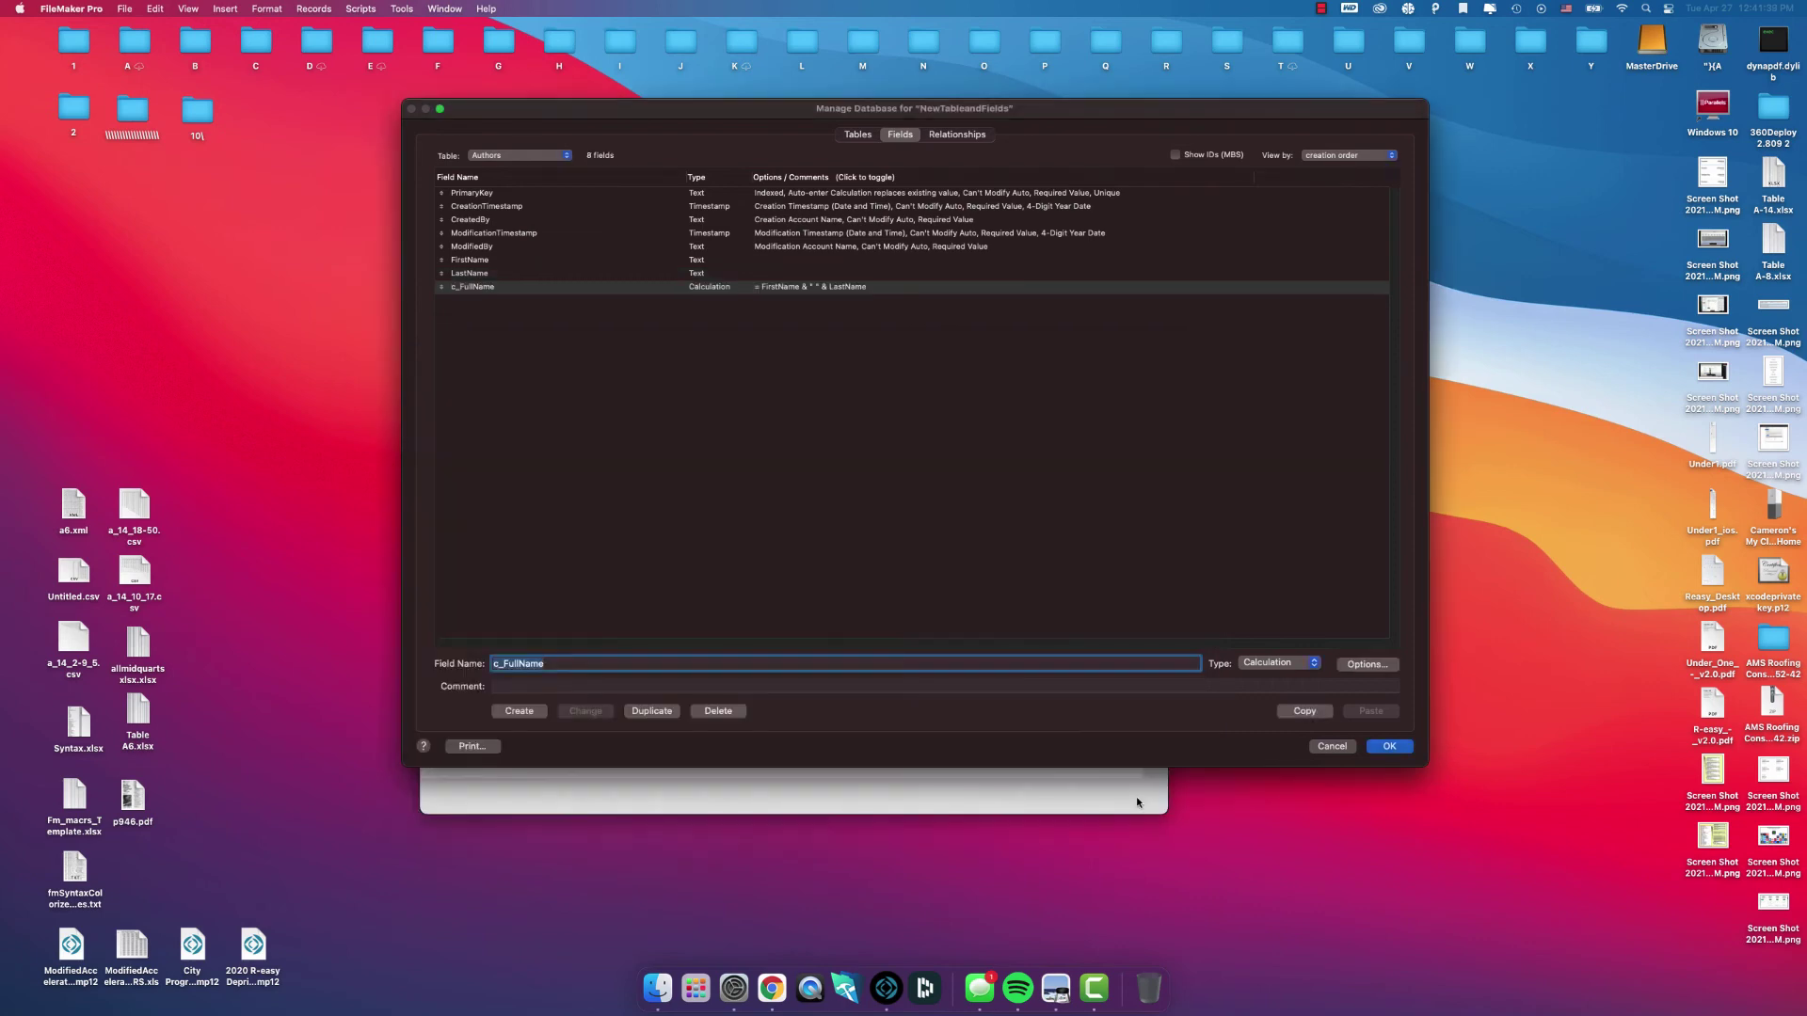
# - Enter Layout mode and set Layout Setup to show records from Books
pyautogui.click(1402, 749)
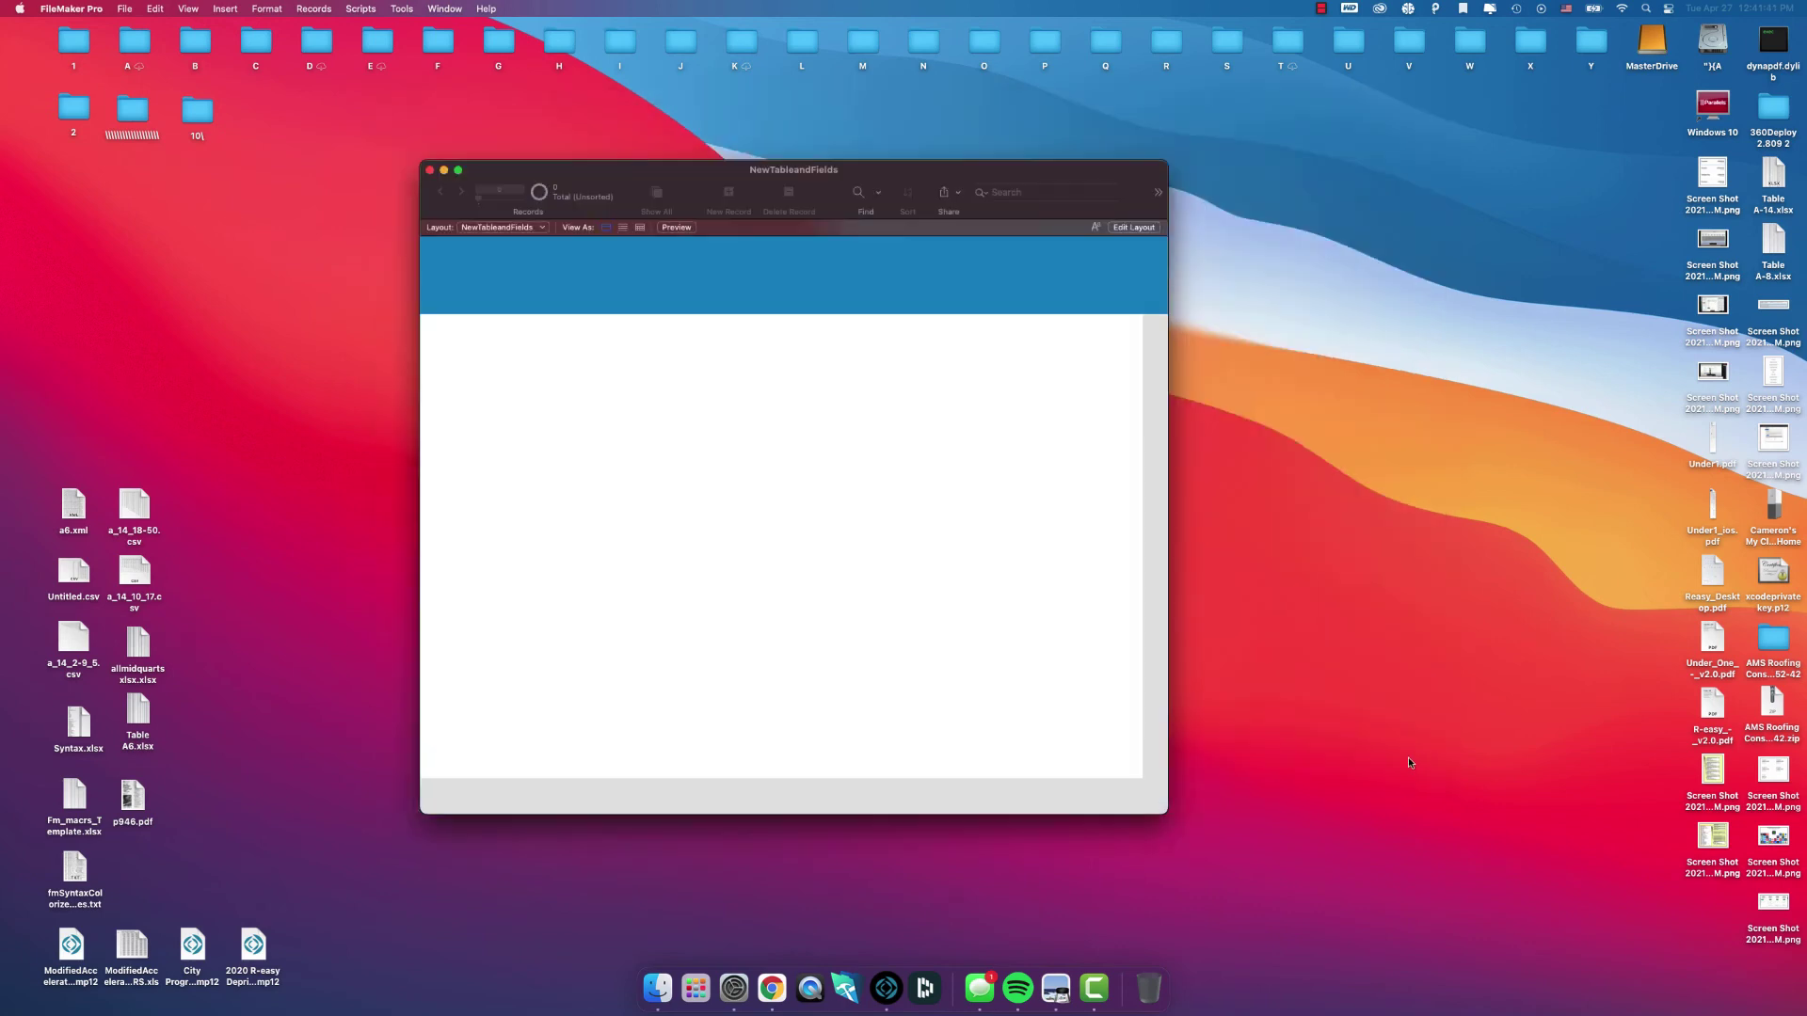
pyautogui.click(1122, 229)
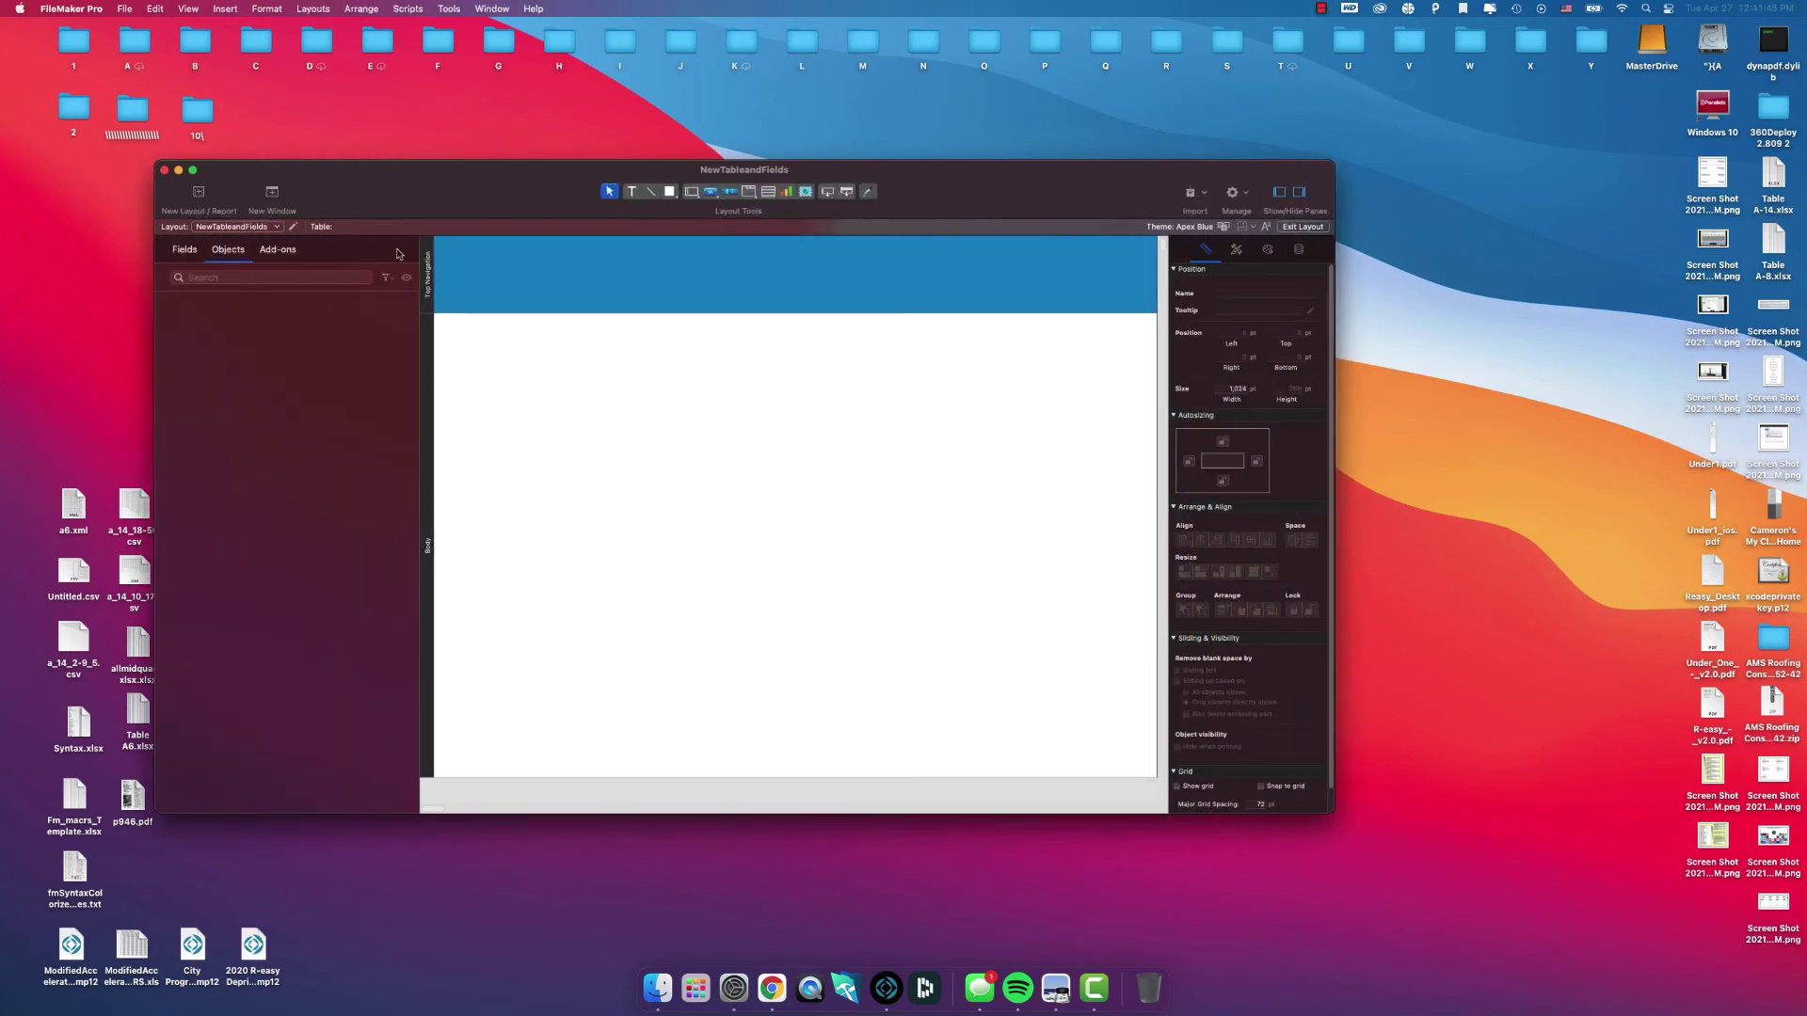
pyautogui.click(293, 227)
pyautogui.click(743, 321)
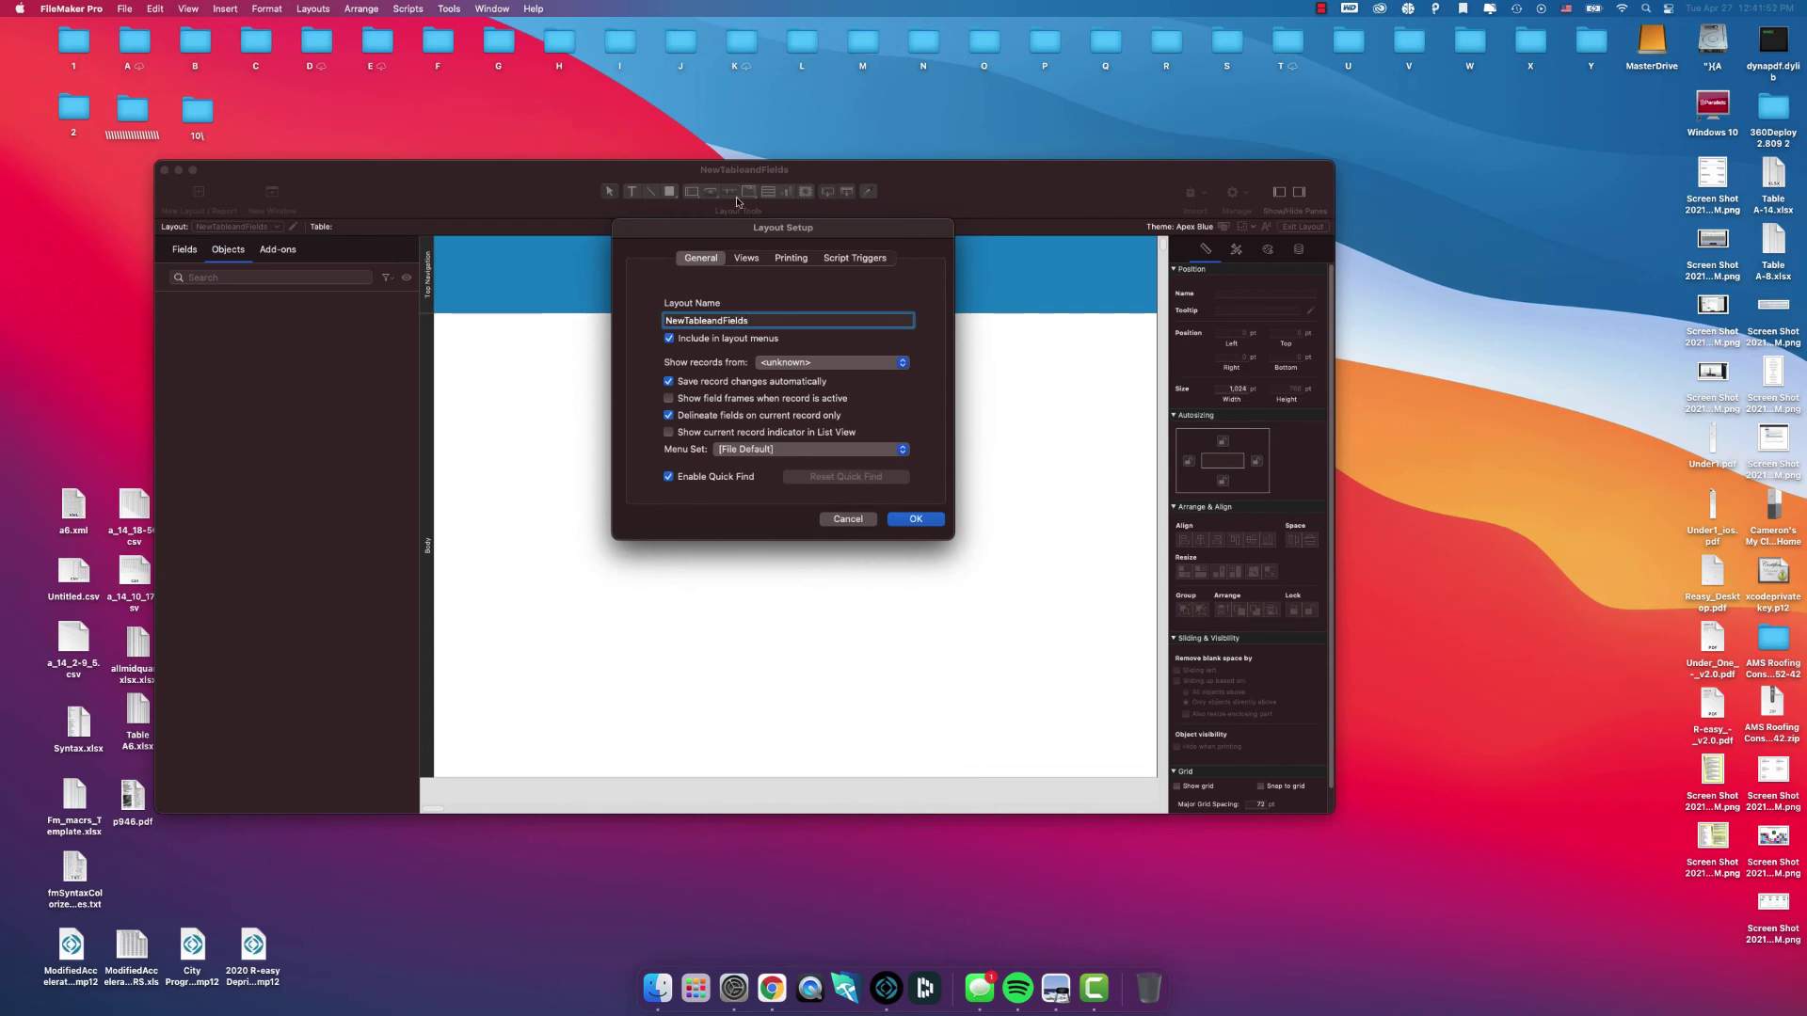
pyautogui.click(772, 362)
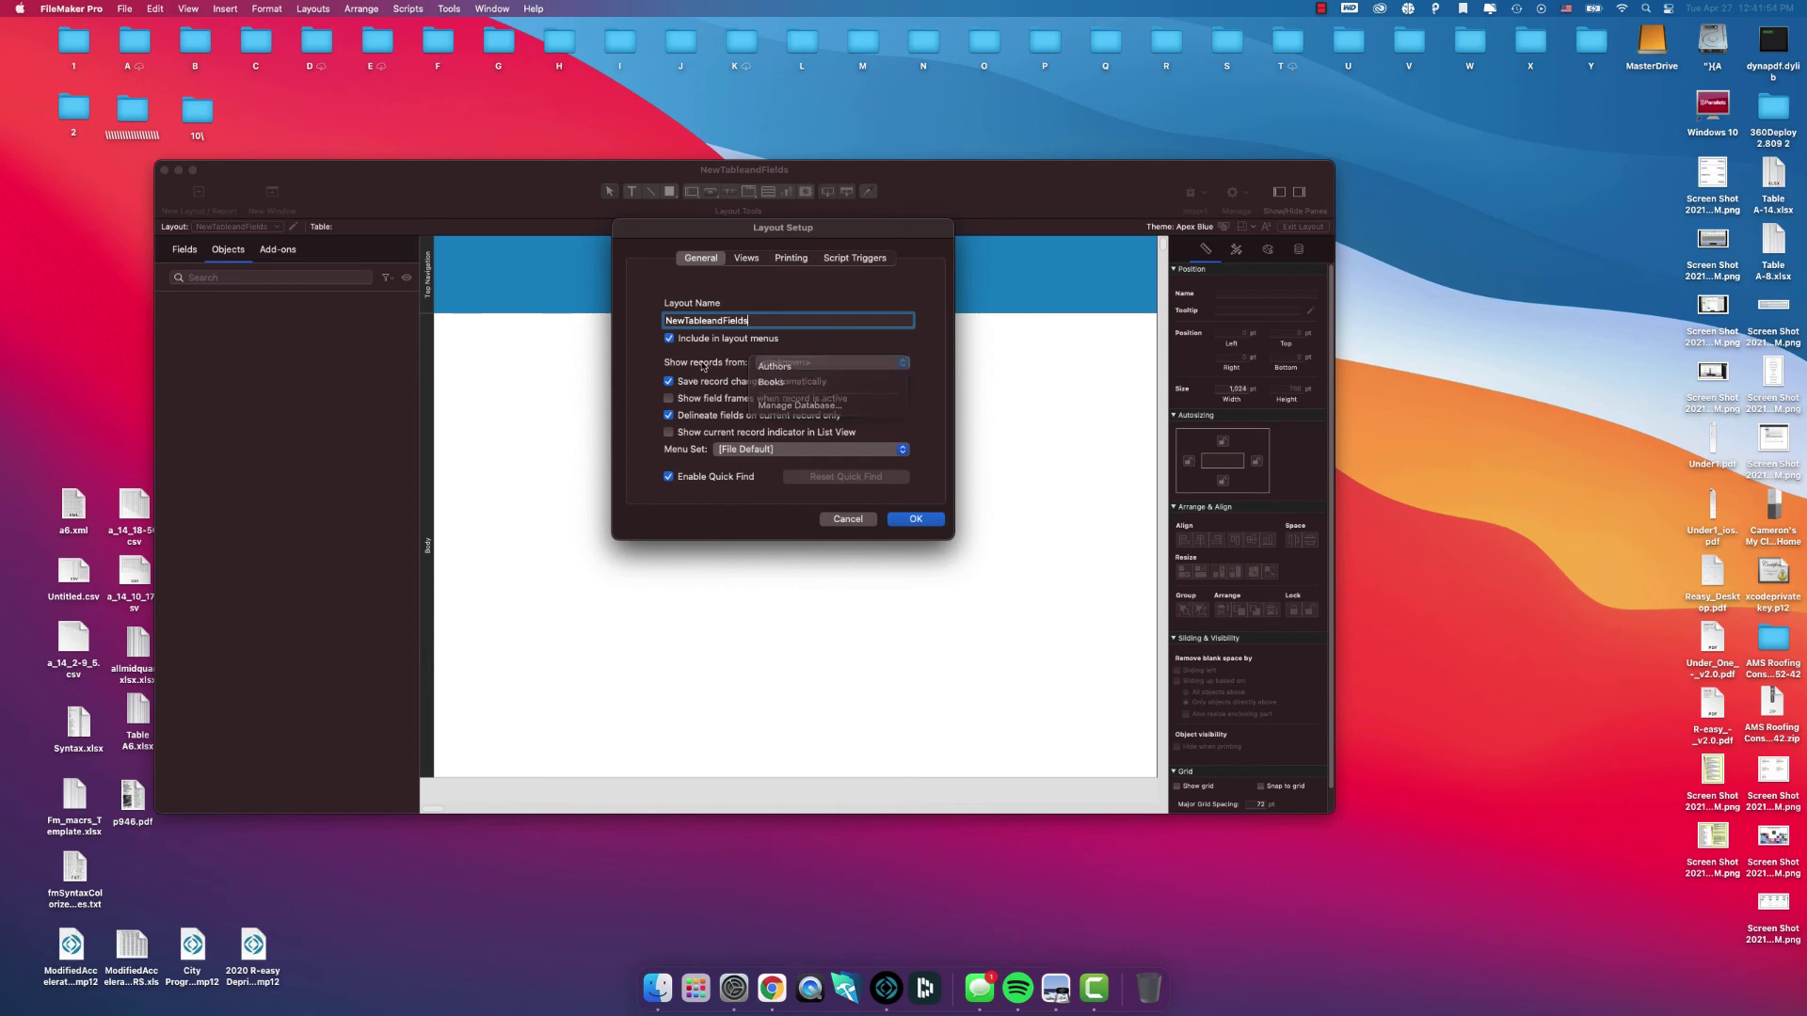
pyautogui.click(790, 382)
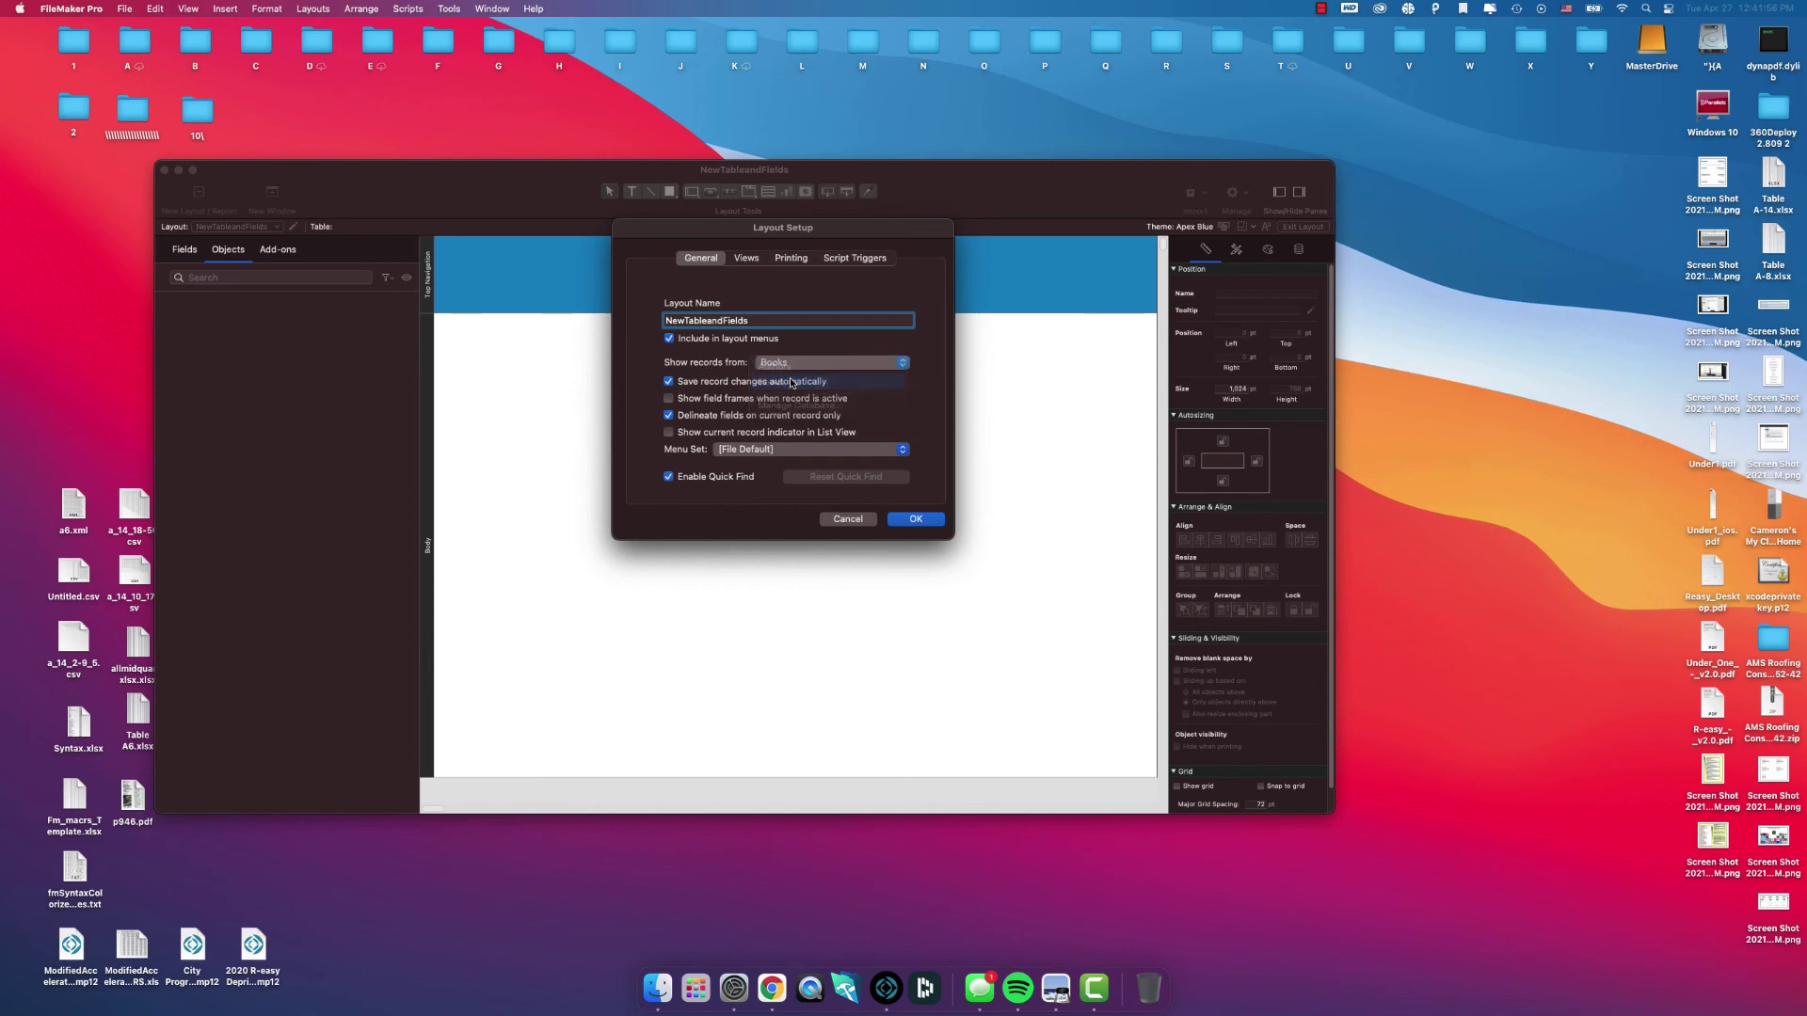
pyautogui.click(898, 520)
# - Place the labelled BookName, BookAuthor and BookTotalPages fields near the top of the NewTableandFields layout
pyautogui.click(184, 249)
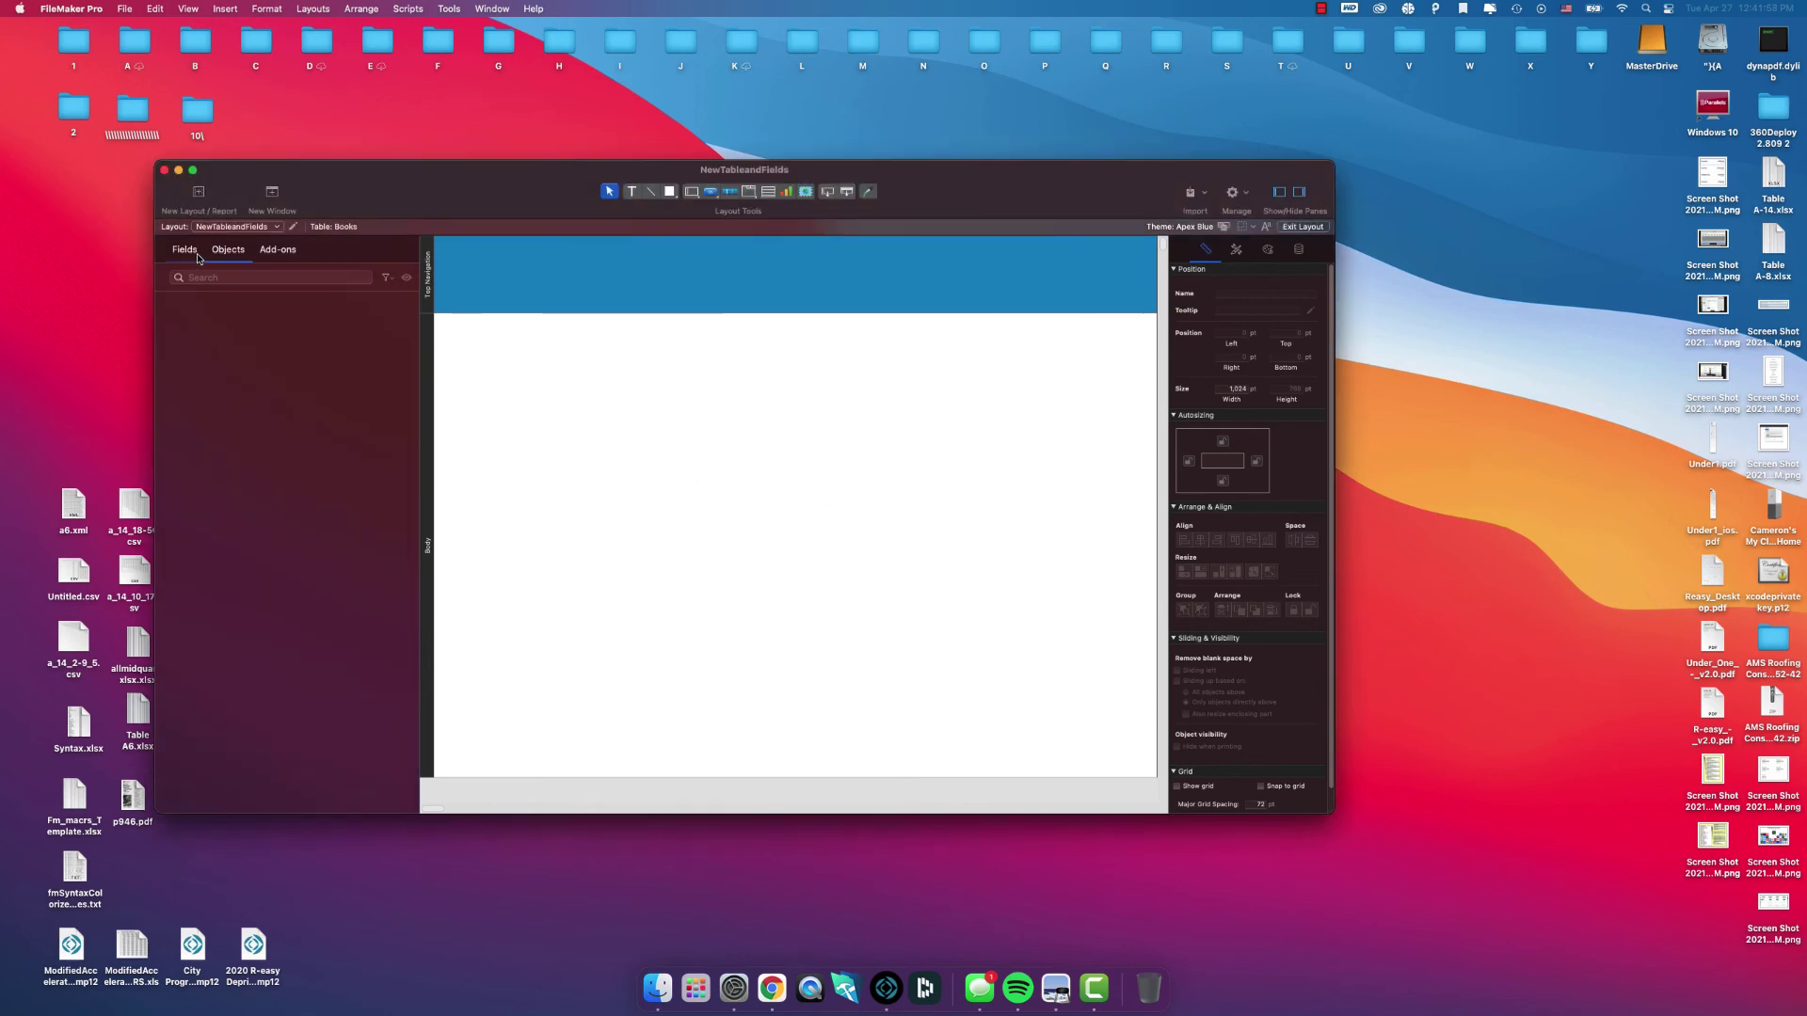
pyautogui.click(233, 401)
pyautogui.keyDown('shift'); pyautogui.click(238, 415); pyautogui.keyUp('shift')
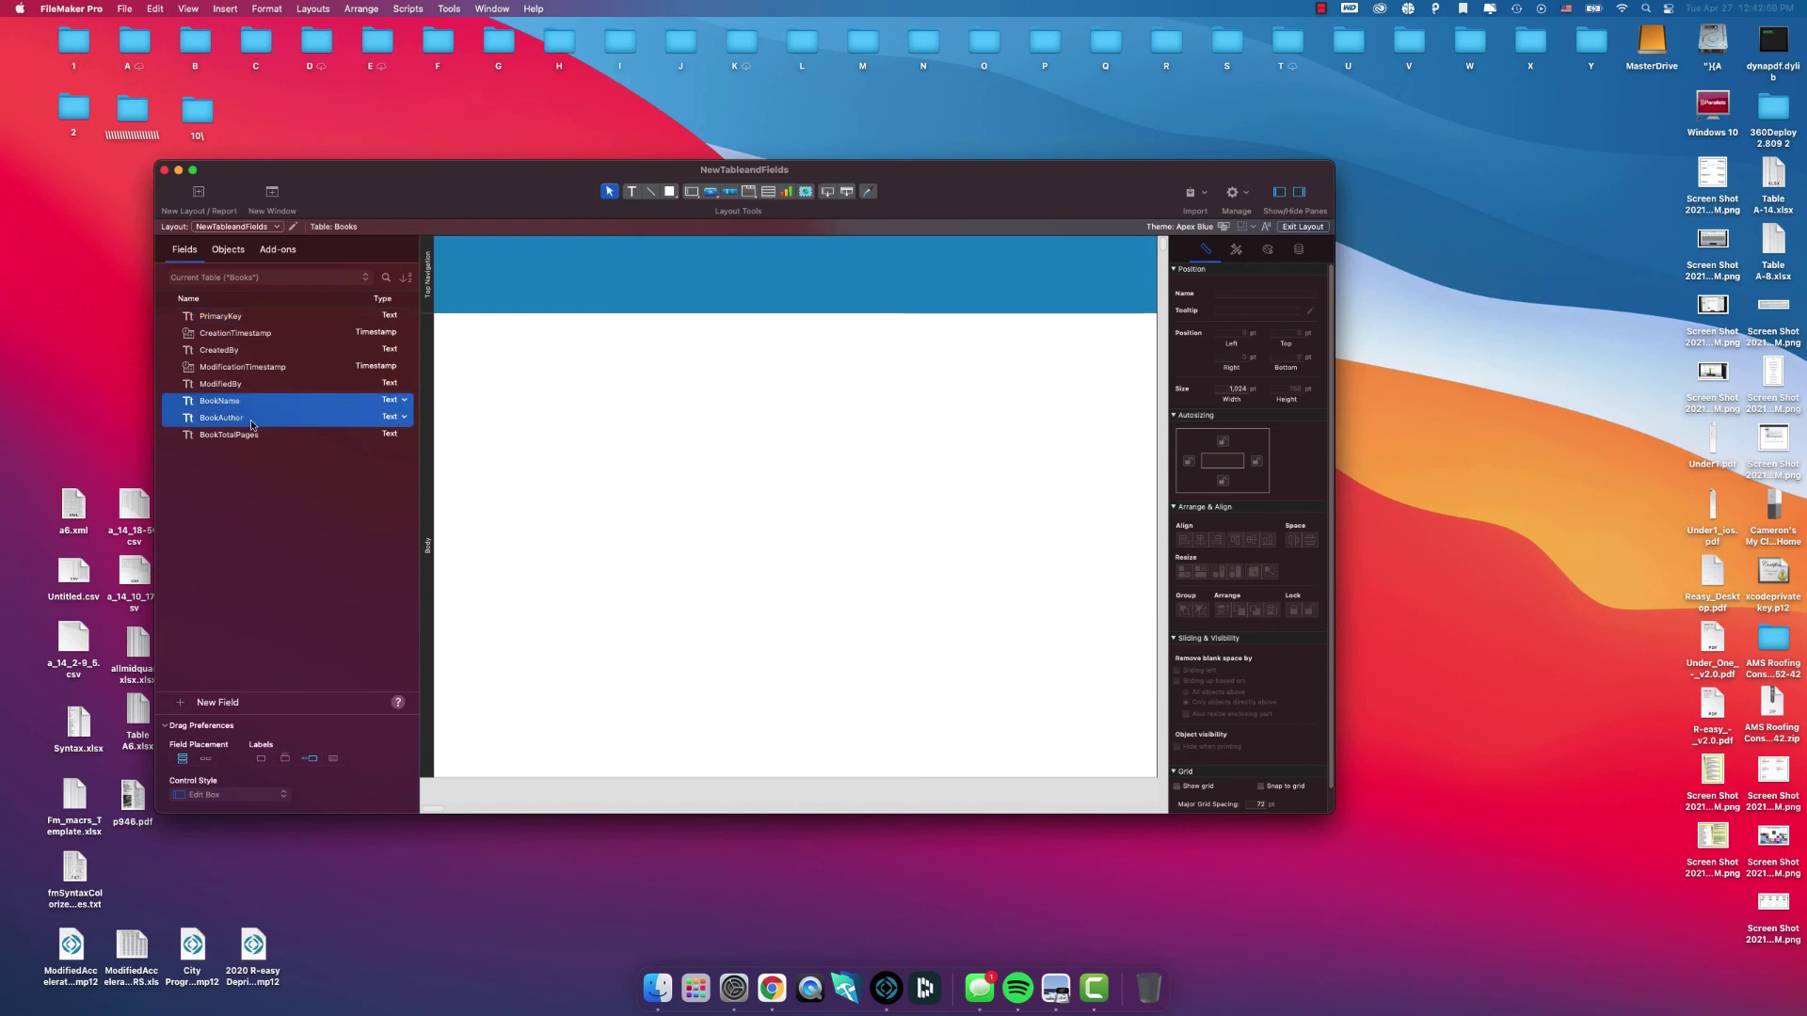
pyautogui.keyDown('shift'); pyautogui.click(249, 436); pyautogui.keyUp('shift')
pyautogui.moveTo(245, 412); pyautogui.dragTo(528, 366)
pyautogui.click(568, 444)
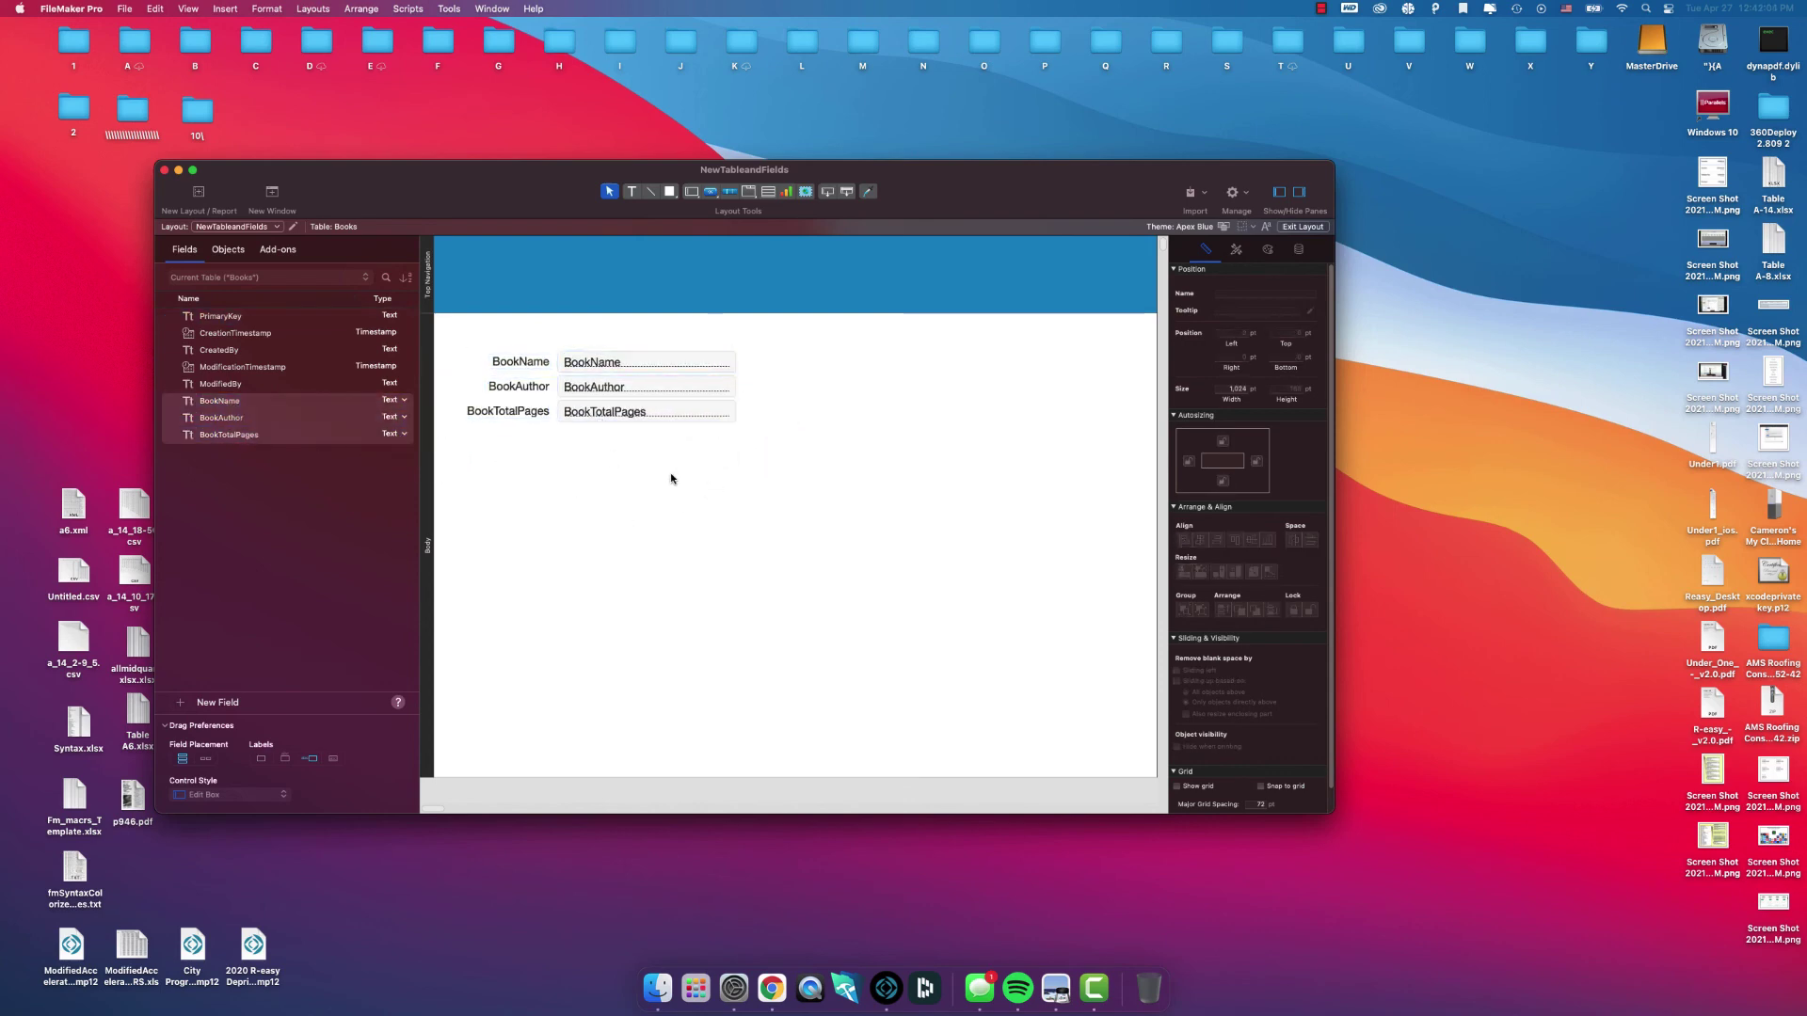
pyautogui.moveTo(536, 189); pyautogui.dragTo(556, 179)
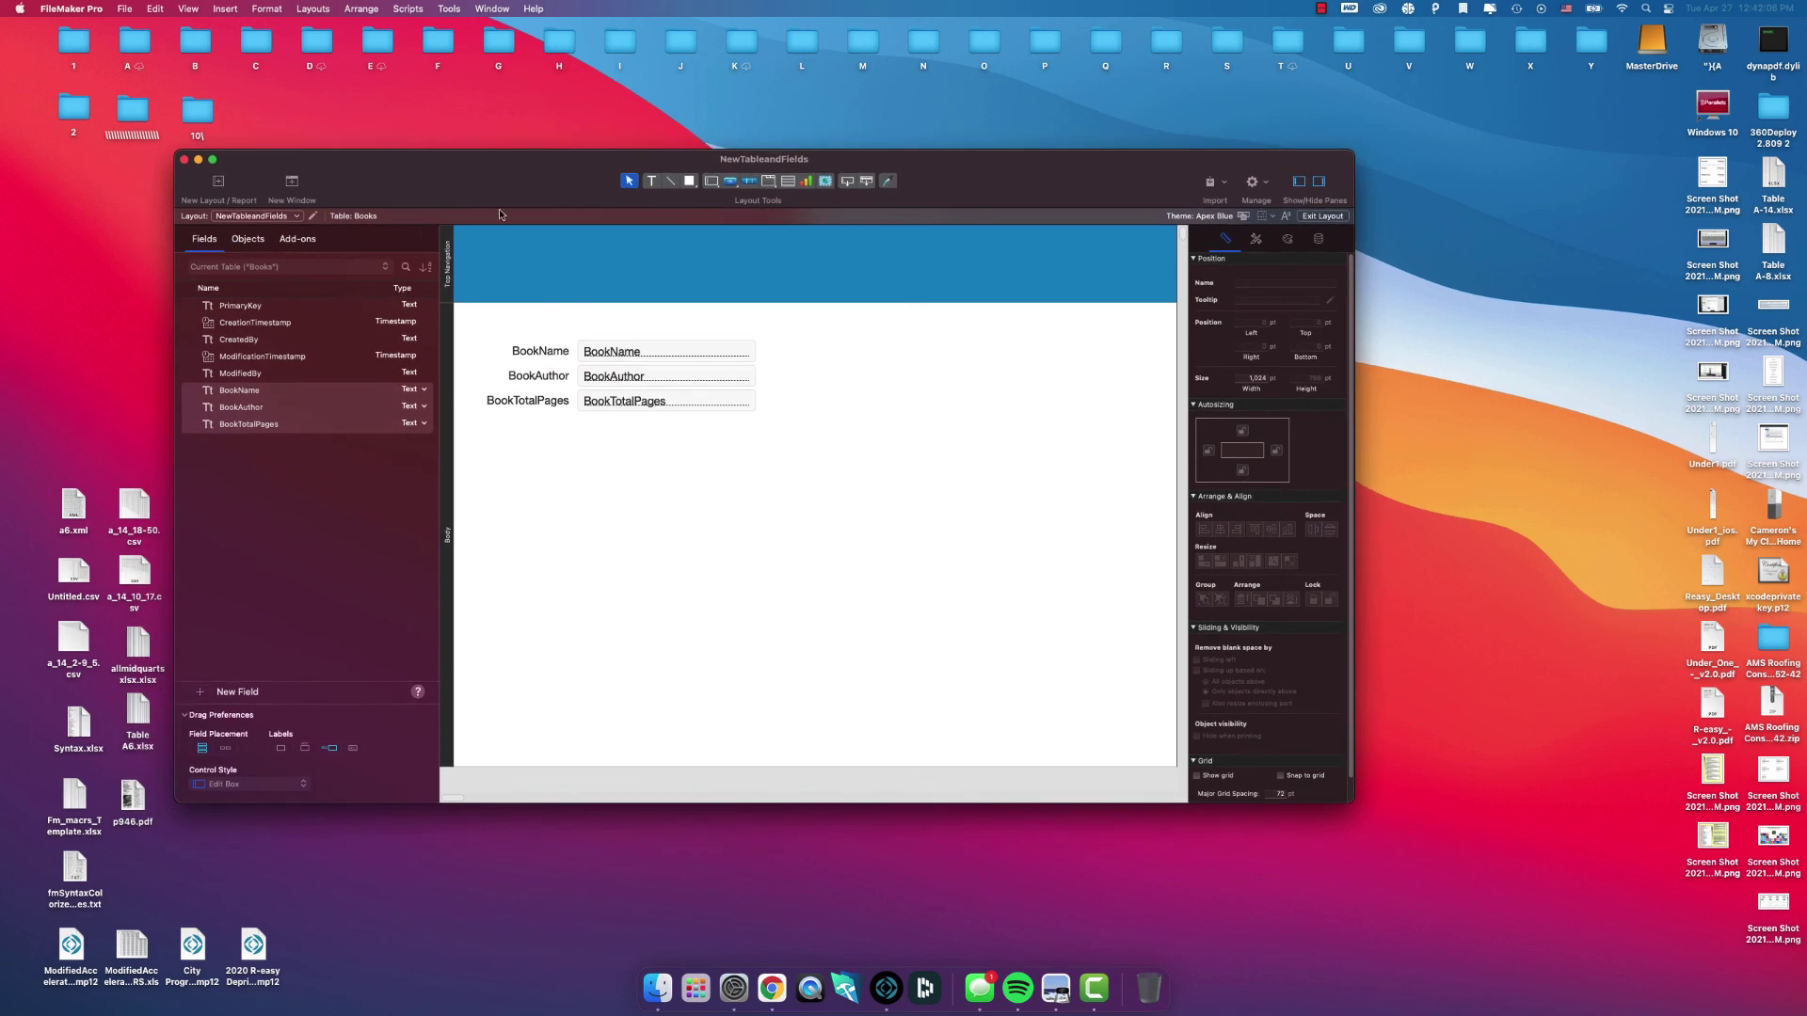
pyautogui.click(278, 220)
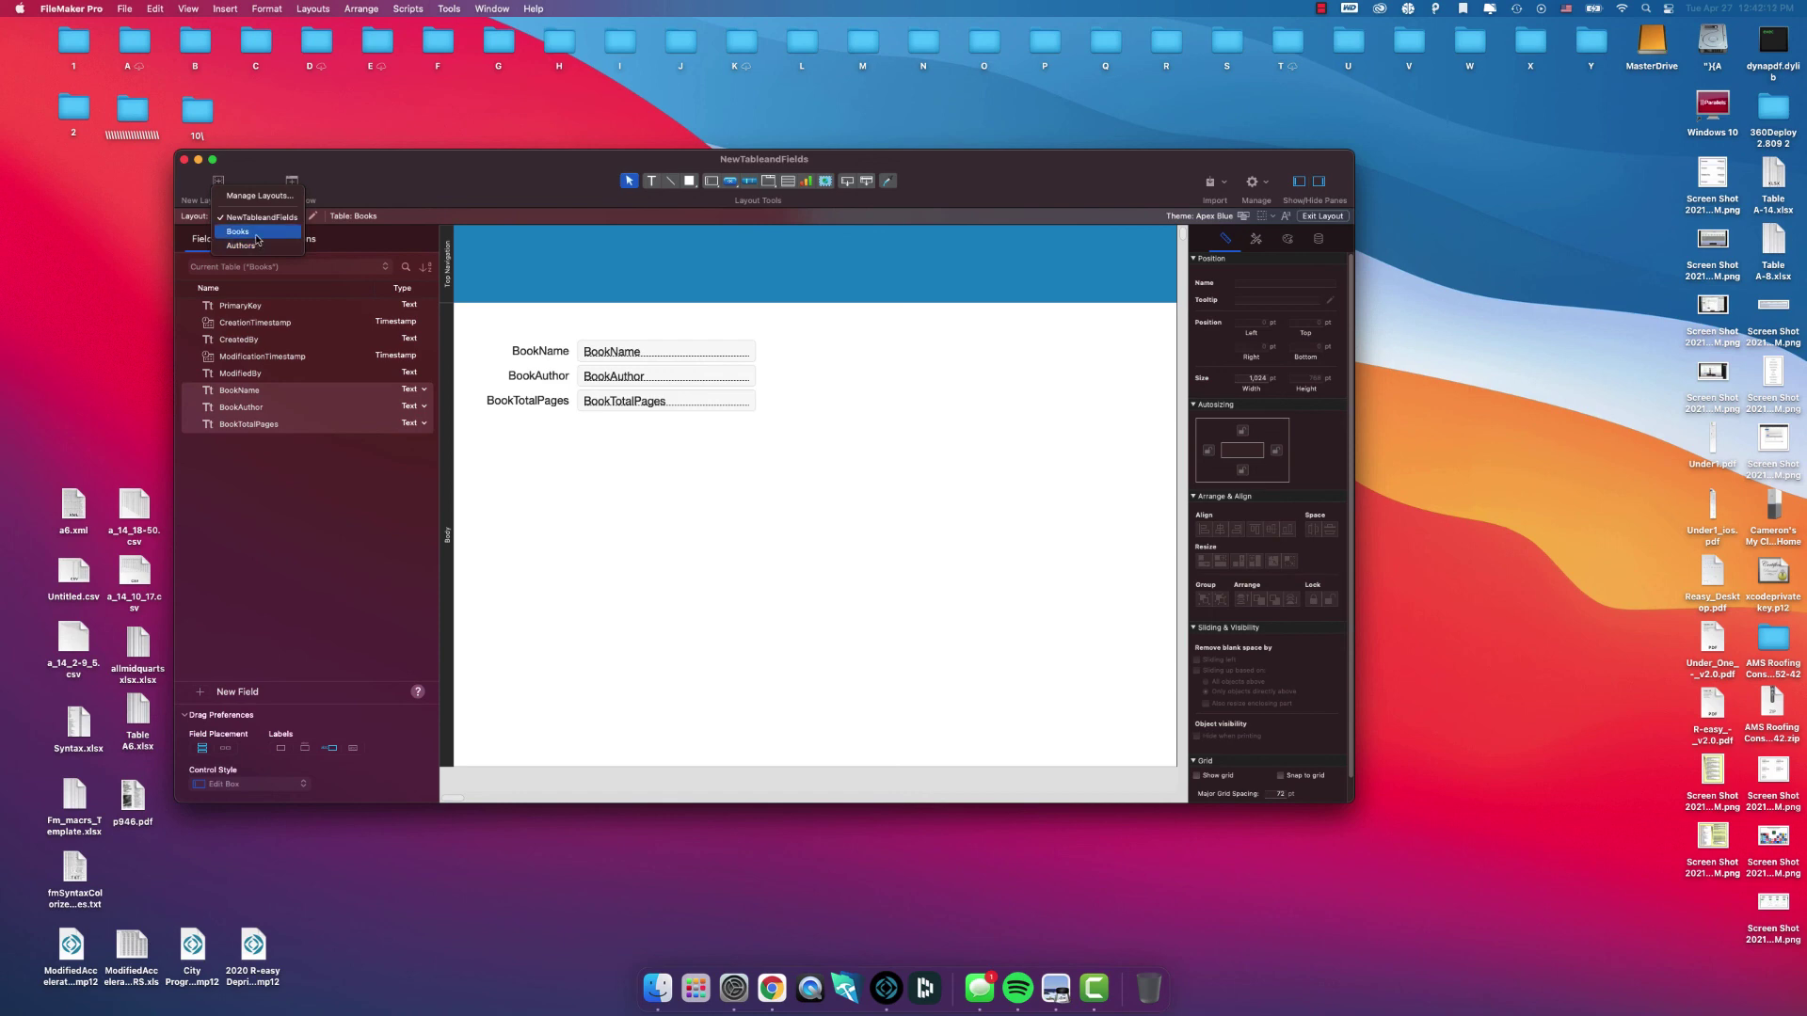
# - Switch to the Books layout, then to the Authors layout with FirstName, LastName and c_FullName
pyautogui.click(257, 233)
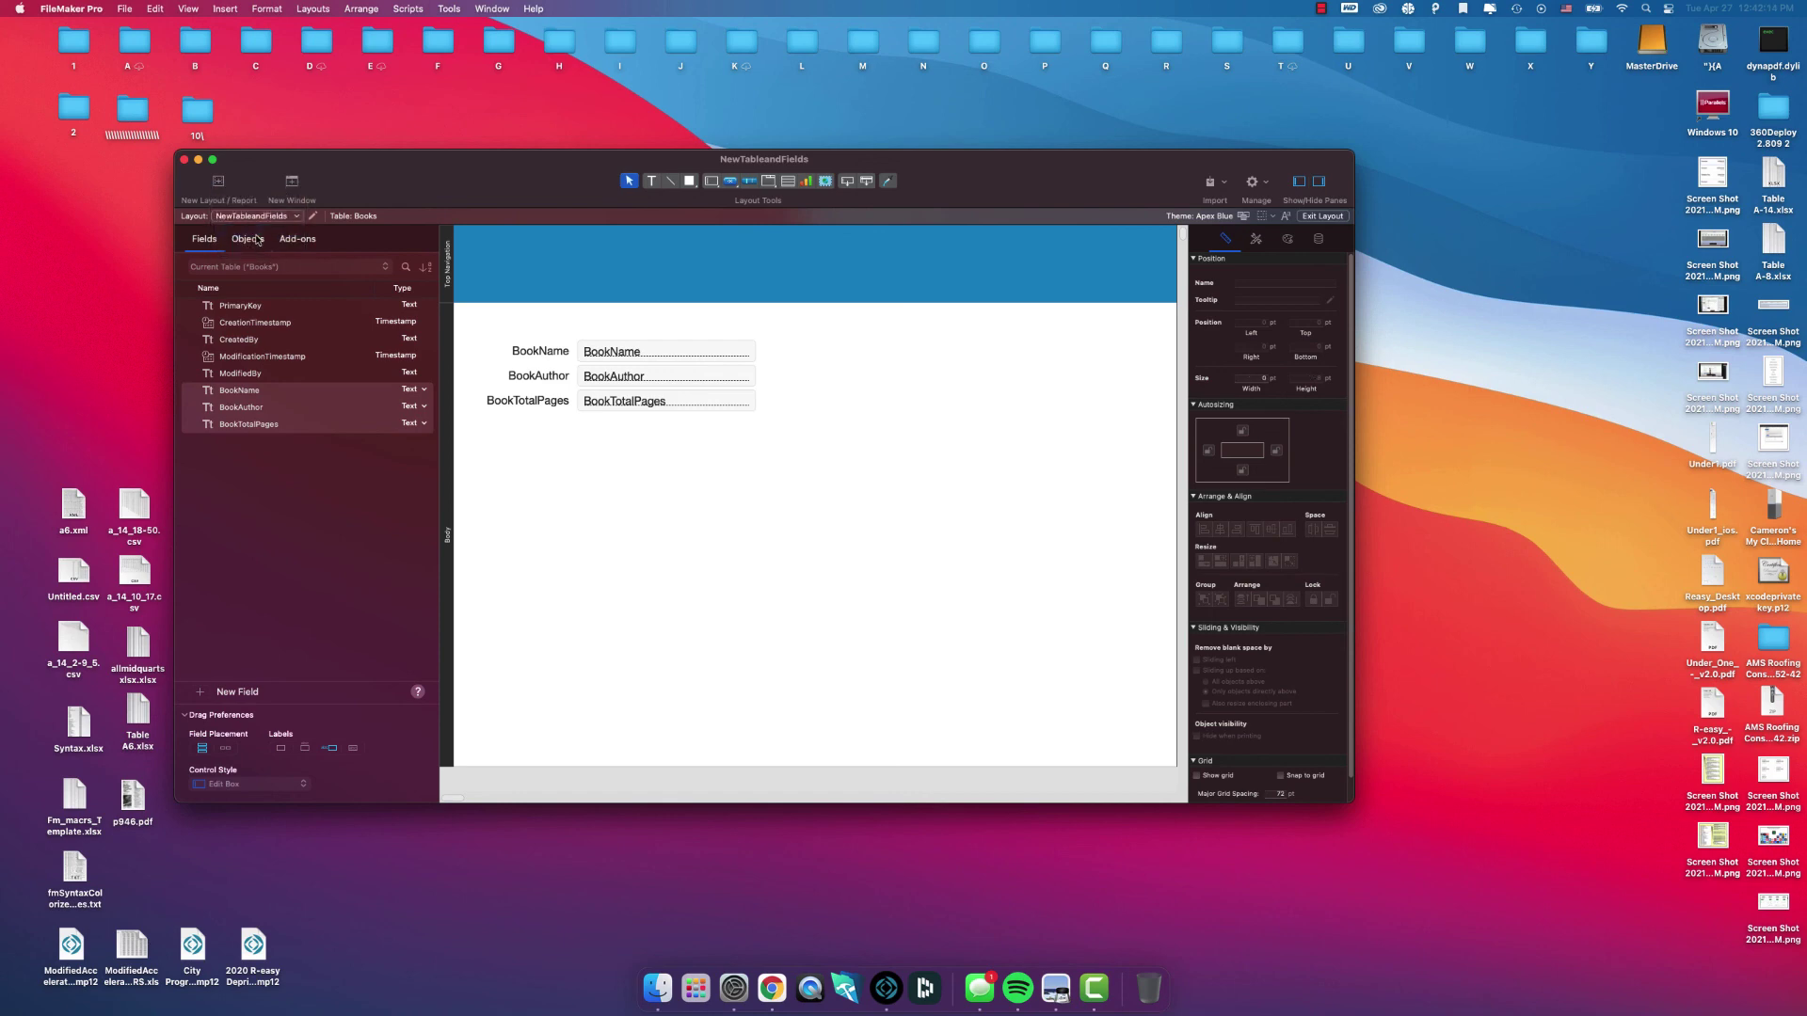
pyautogui.click(281, 221)
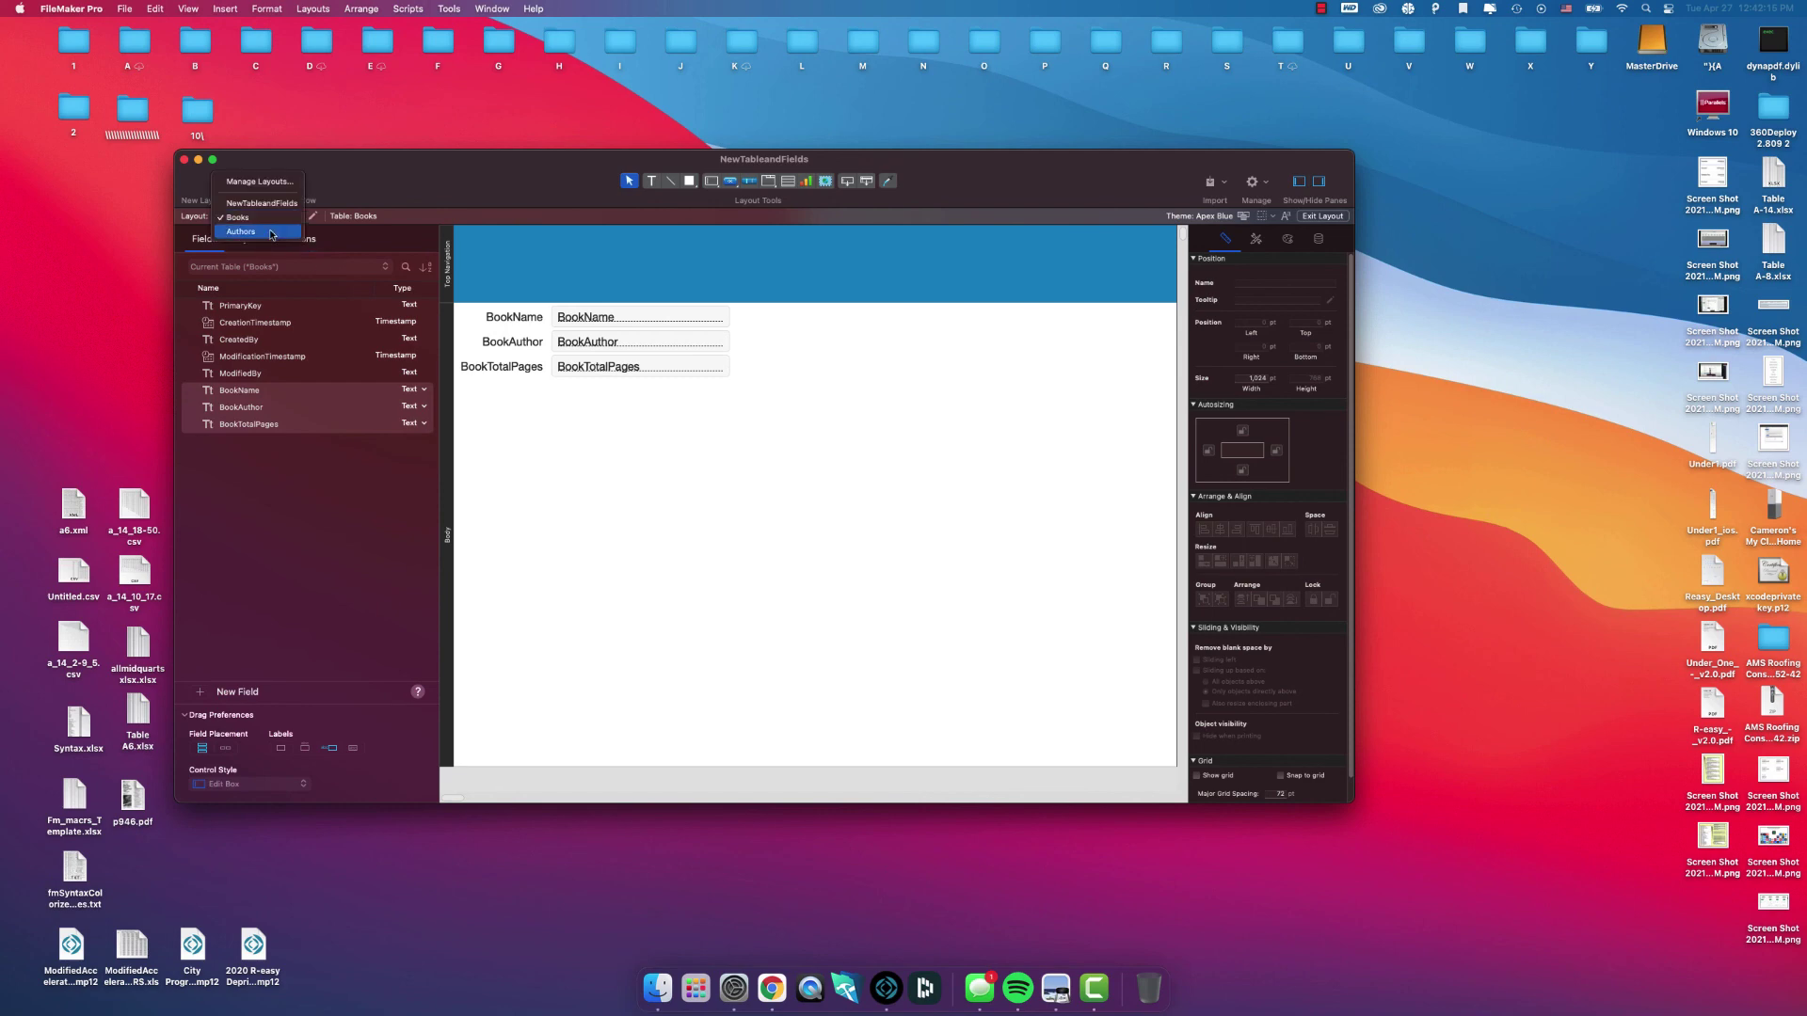
pyautogui.click(241, 231)
pyautogui.moveTo(410, 222); pyautogui.dragTo(477, 217)
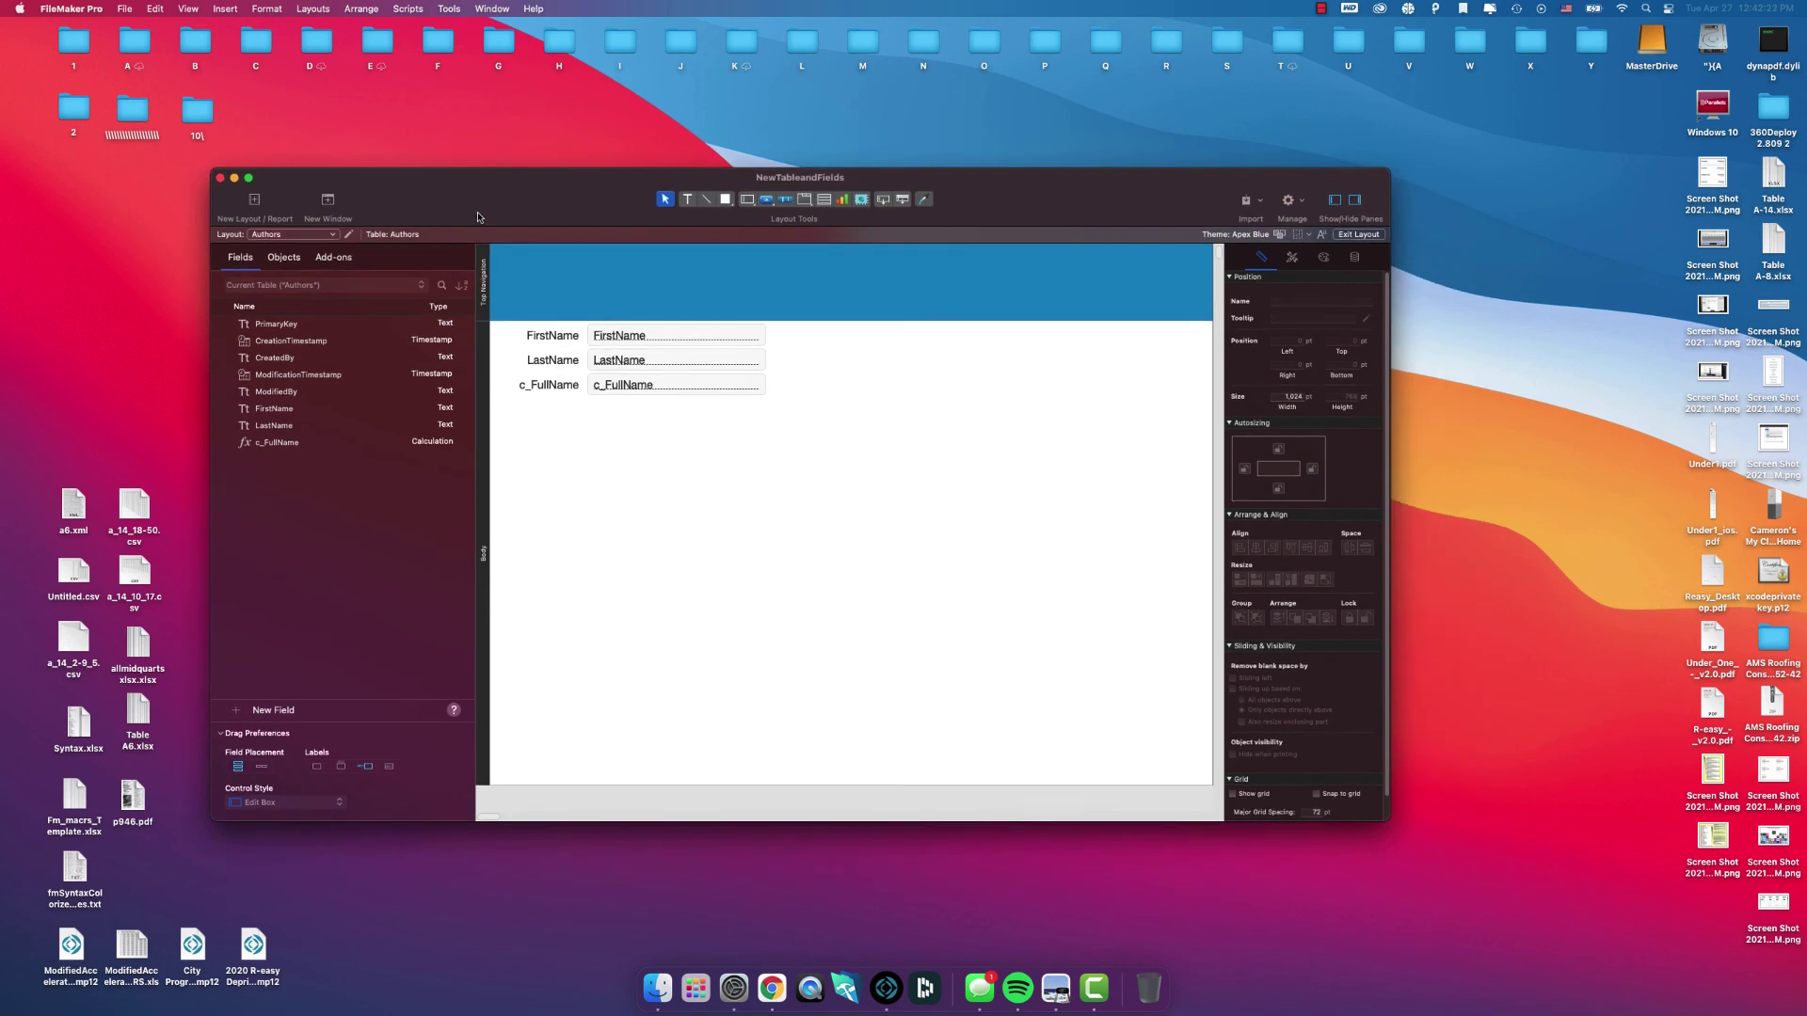
# - Open the File menu's management options and dismiss them without choosing anything
pyautogui.click(120, 9)
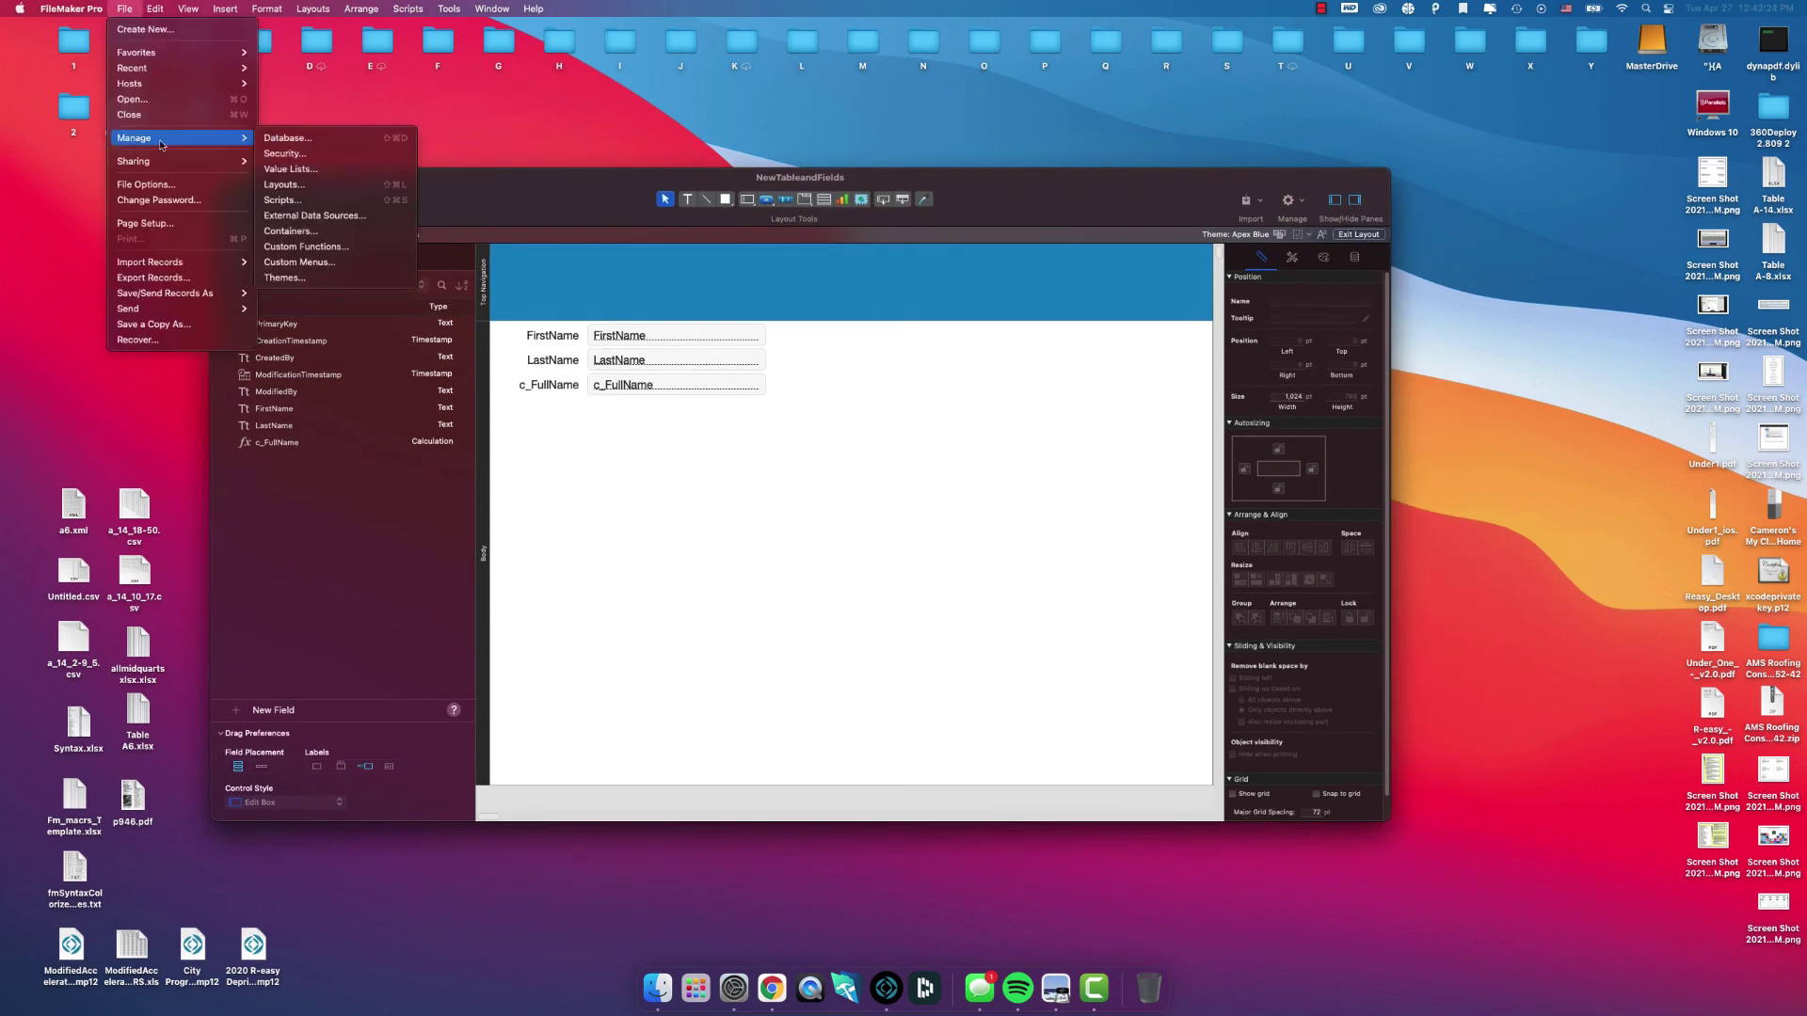
pyautogui.click(569, 444)
pyautogui.moveTo(1037, 203); pyautogui.dragTo(1180, 223)
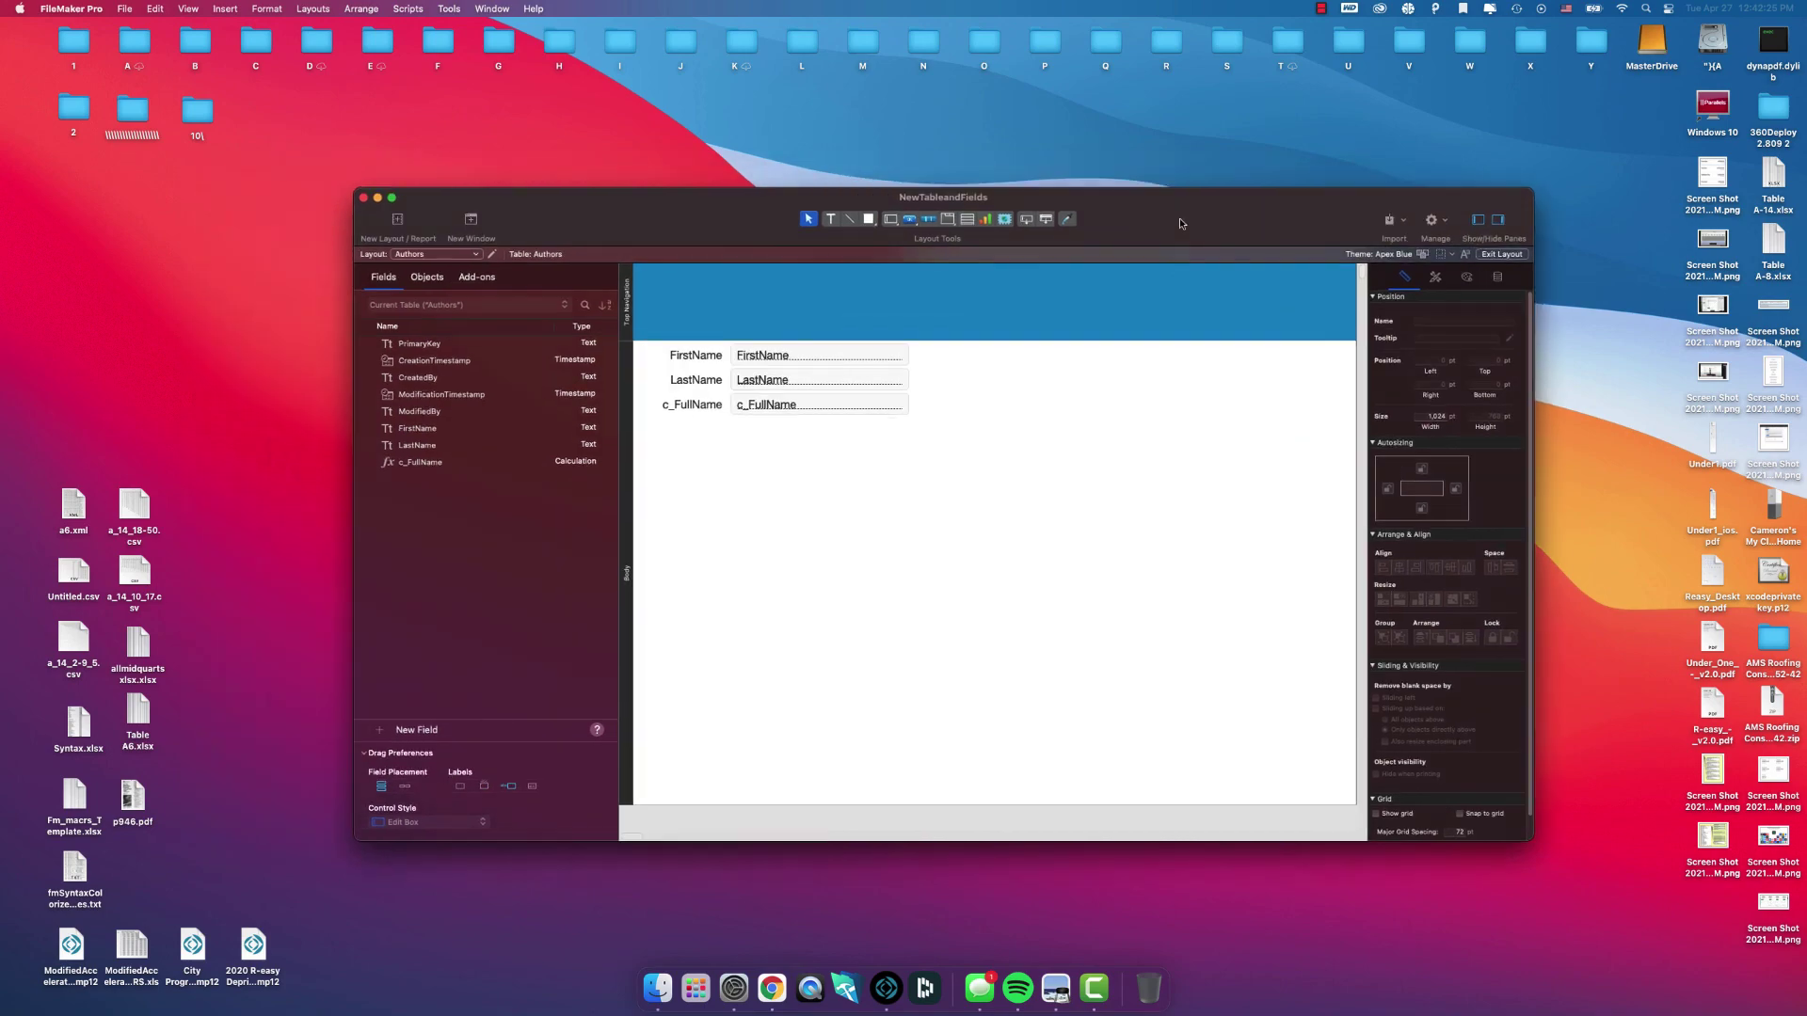